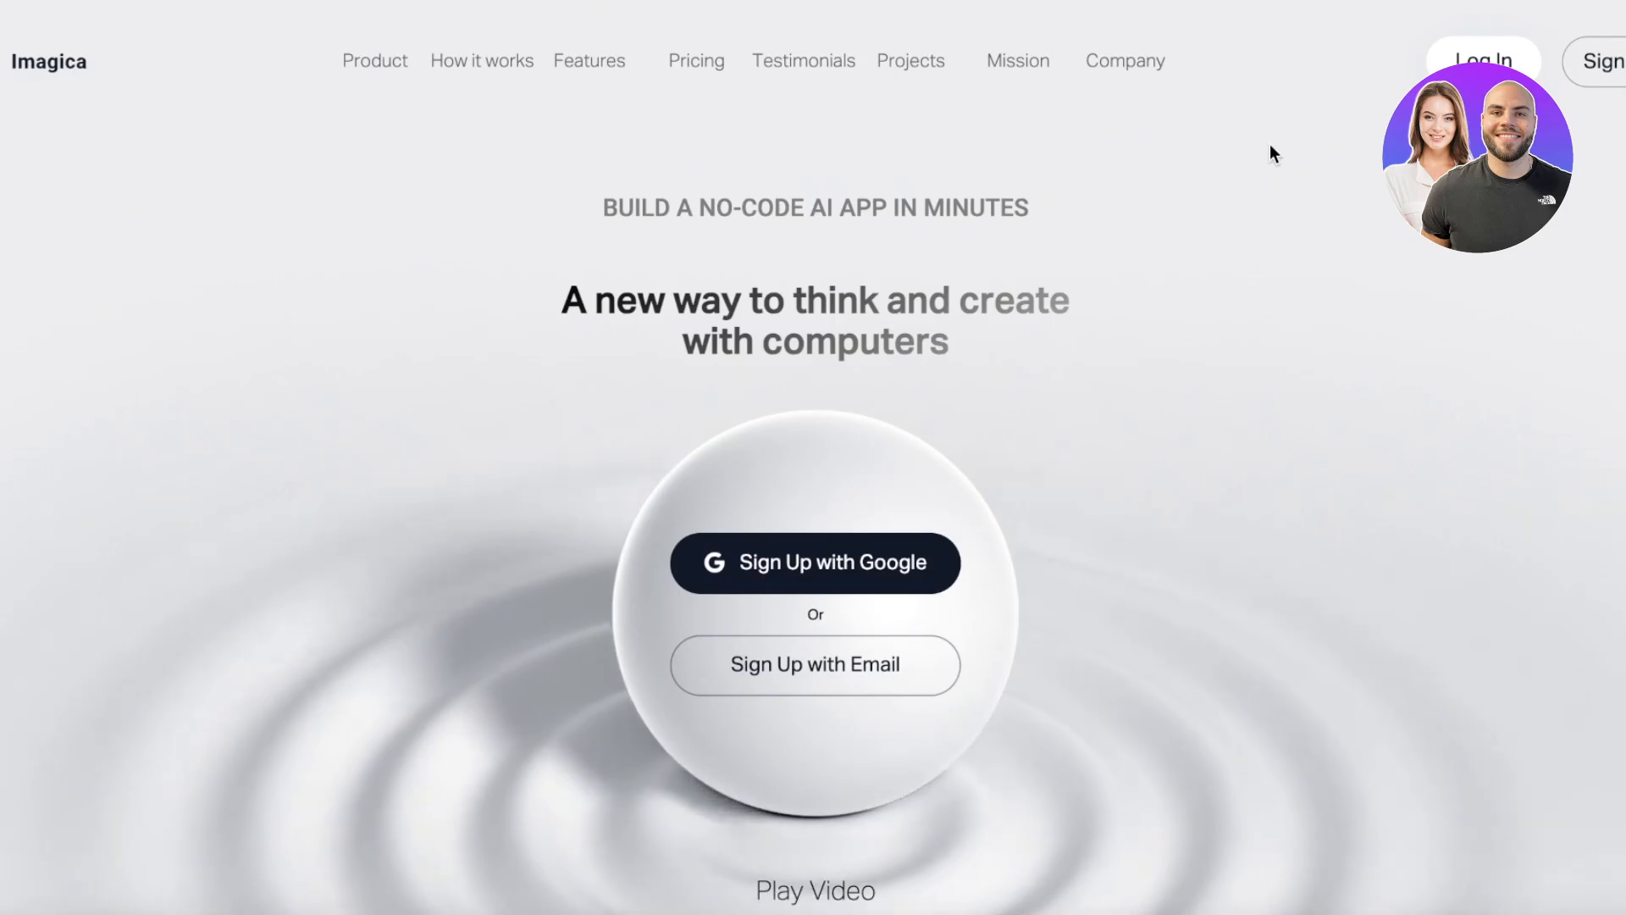
- Sign up with Google by choosing the account in the popup and confirming
left_click(826, 564)
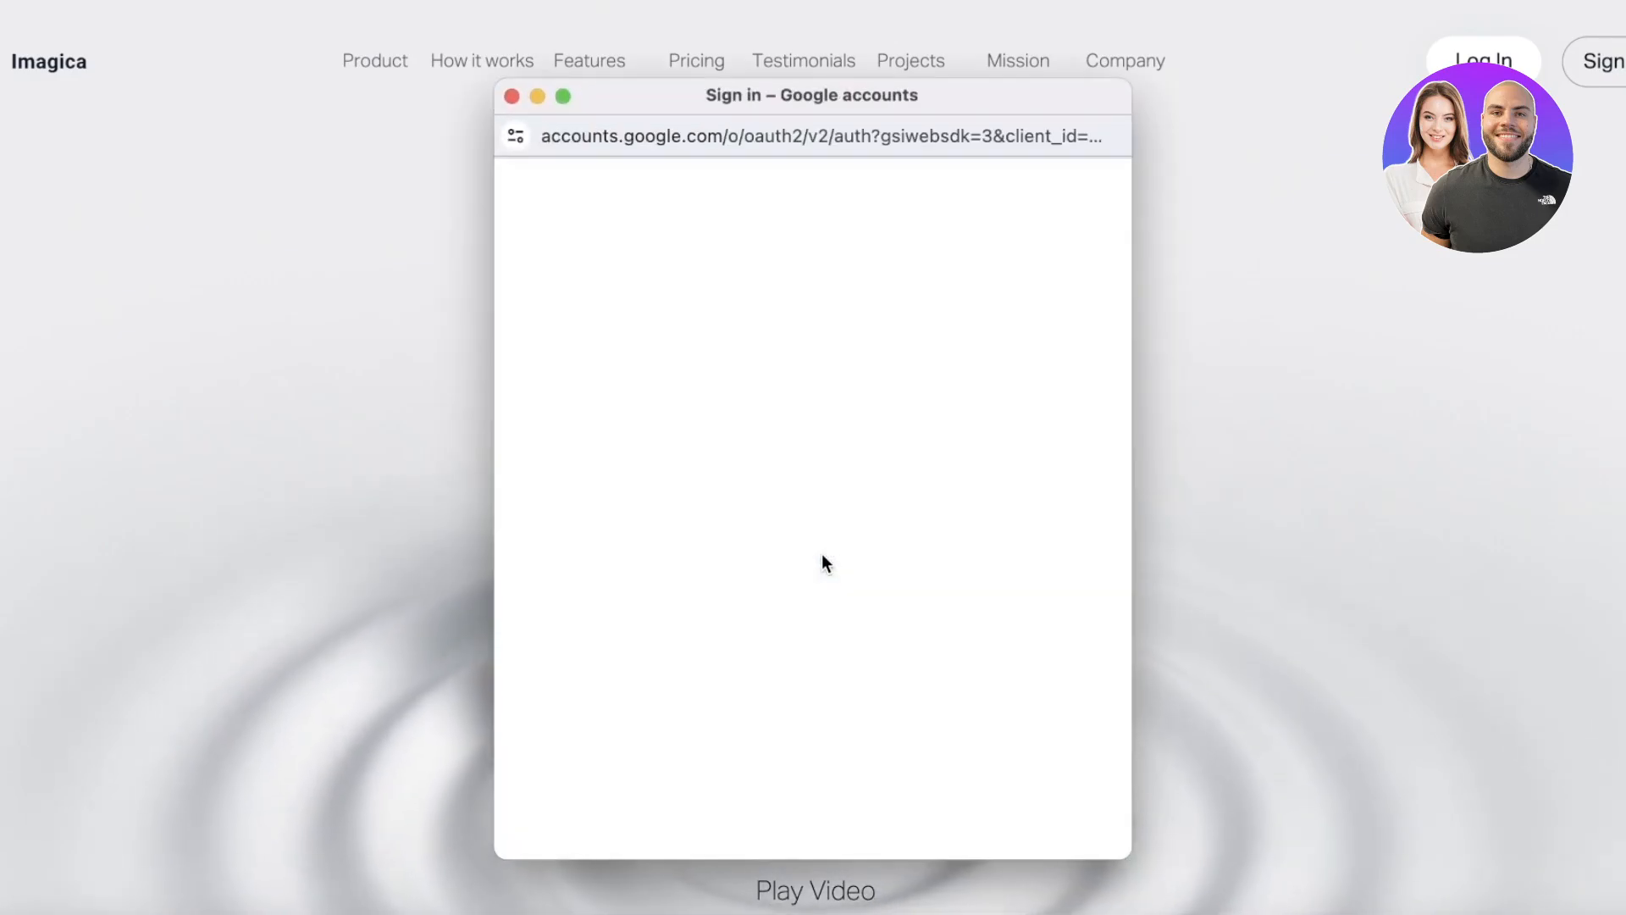
left_click(767, 457)
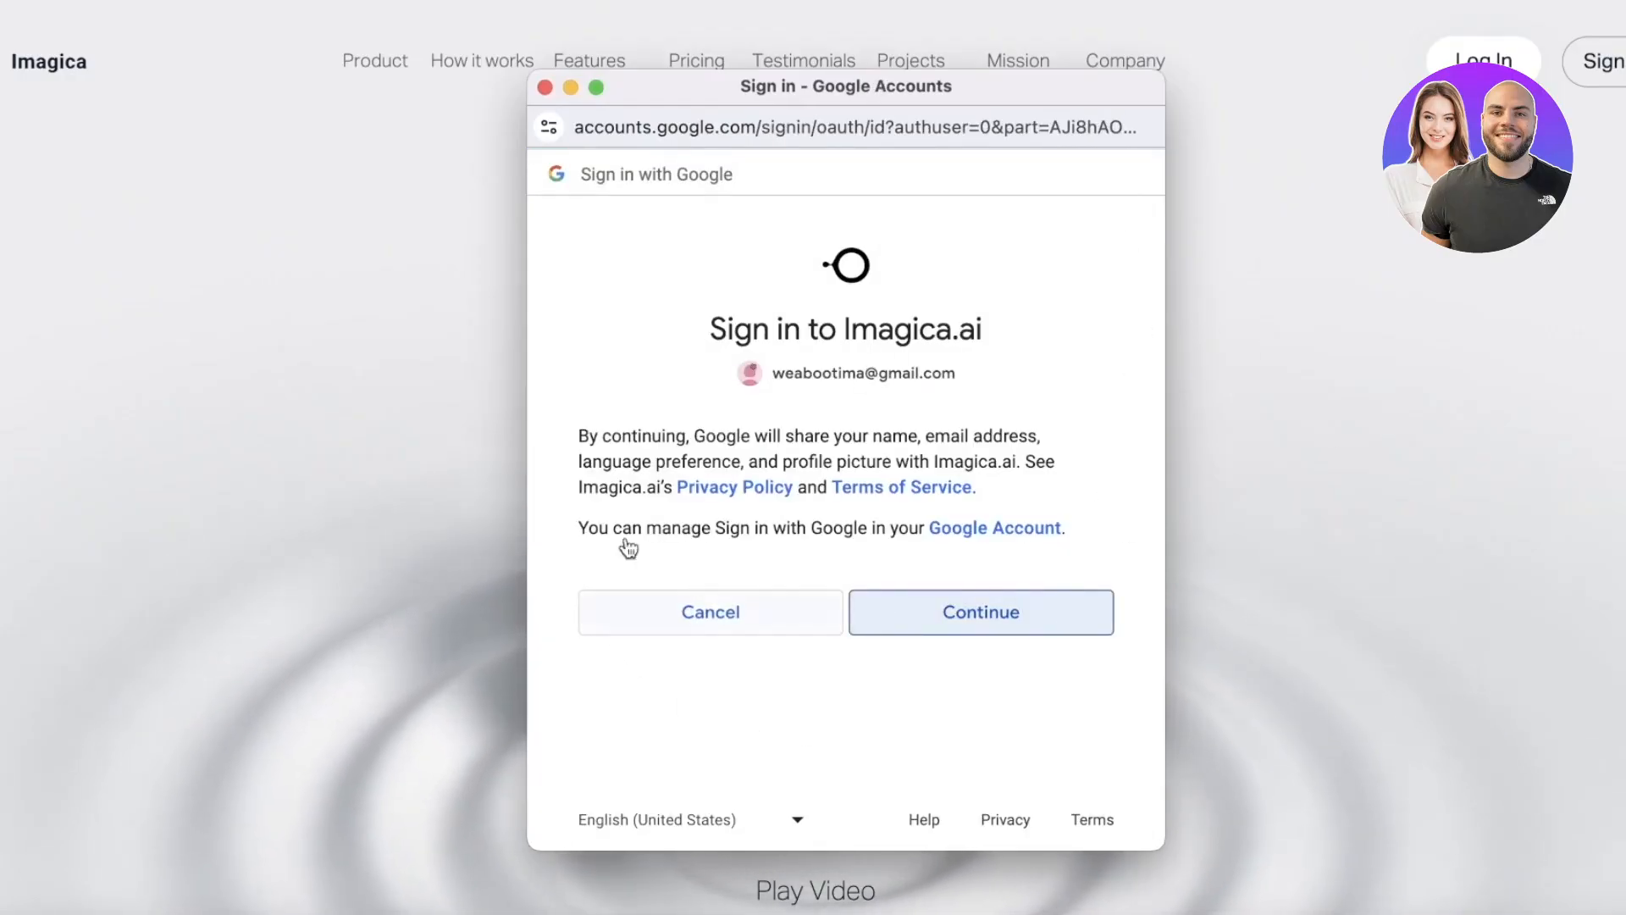
left_click(947, 631)
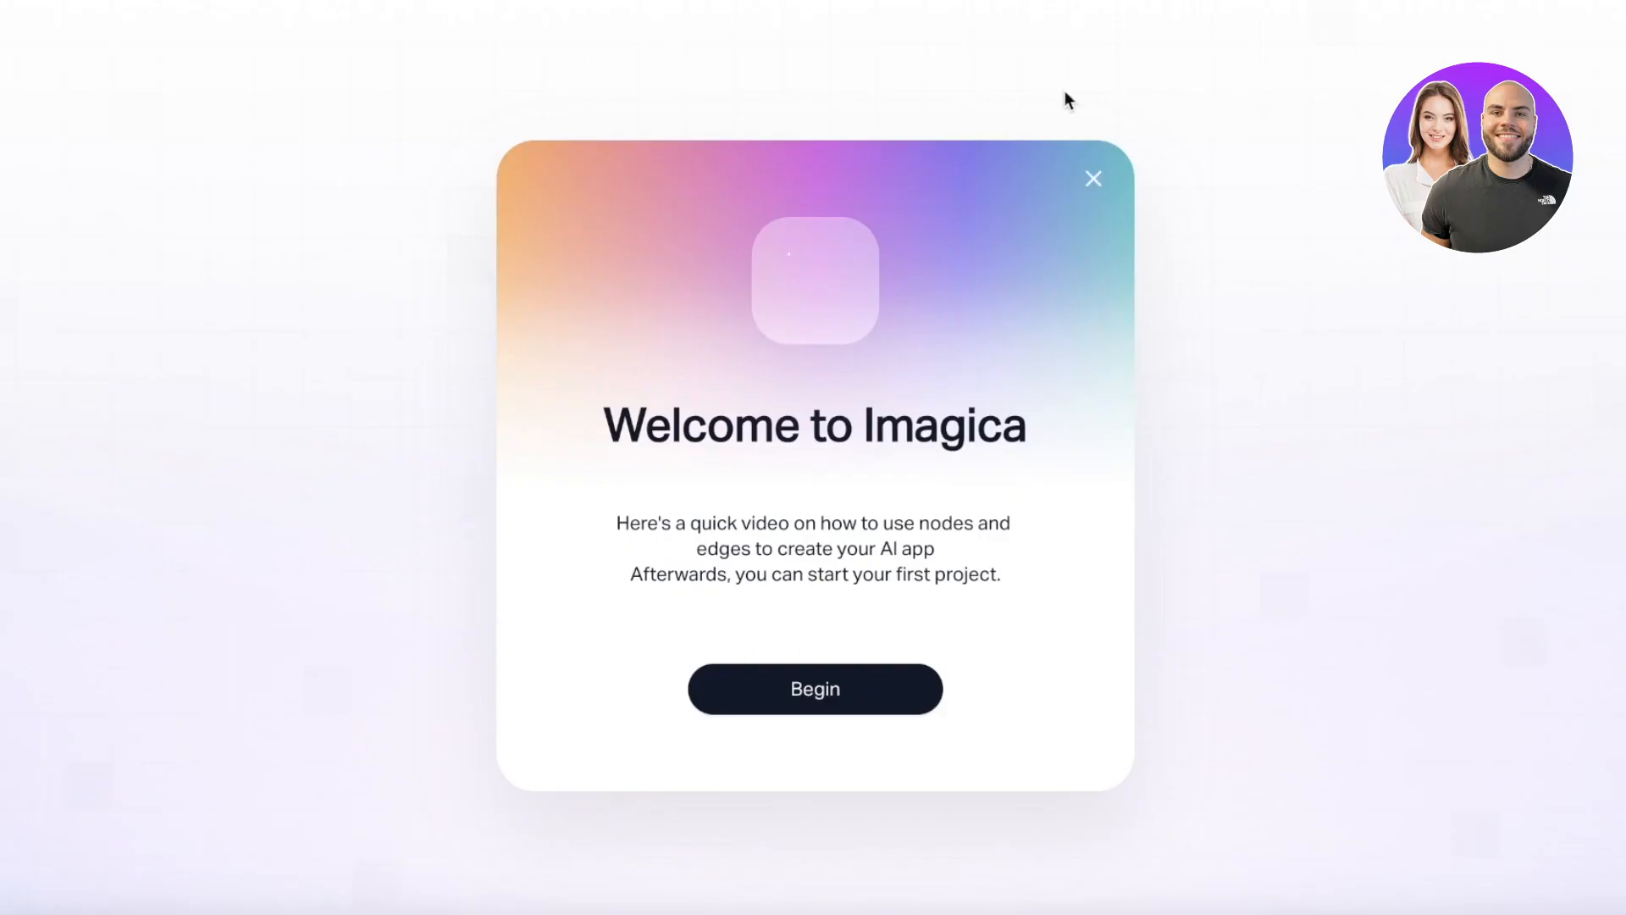
- Dismiss the Welcome dialog with Begin and scroll down to the Templates grid
left_click(1093, 180)
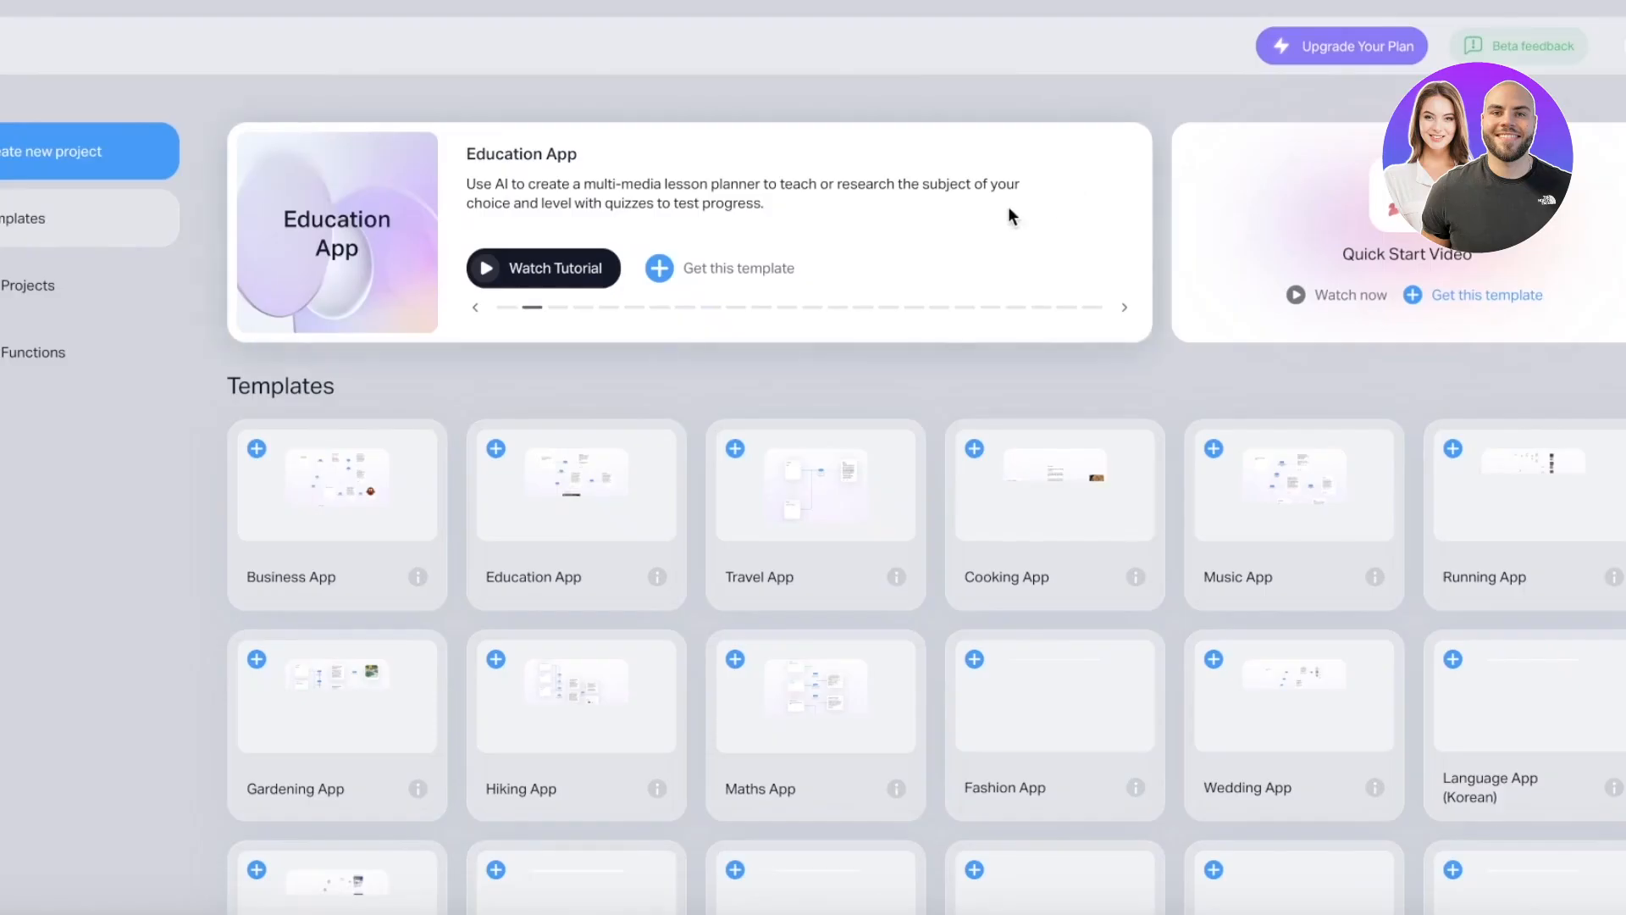
scroll(337, 352, "down", 1)
scroll(364, 237, "up", 1)
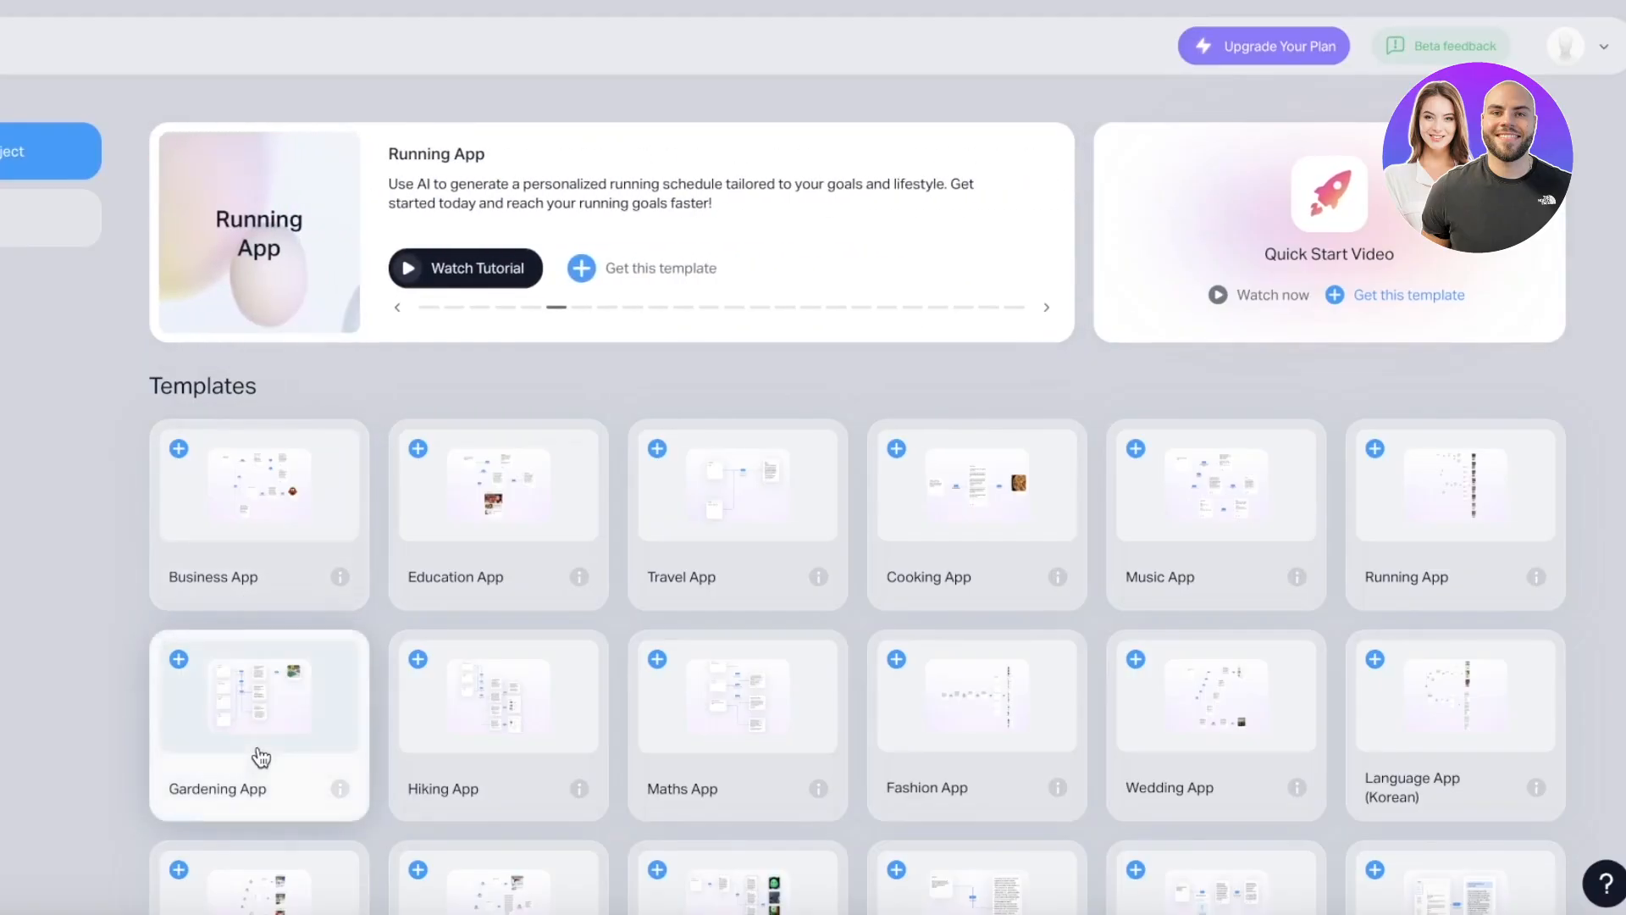
scroll(292, 552, "down", 1)
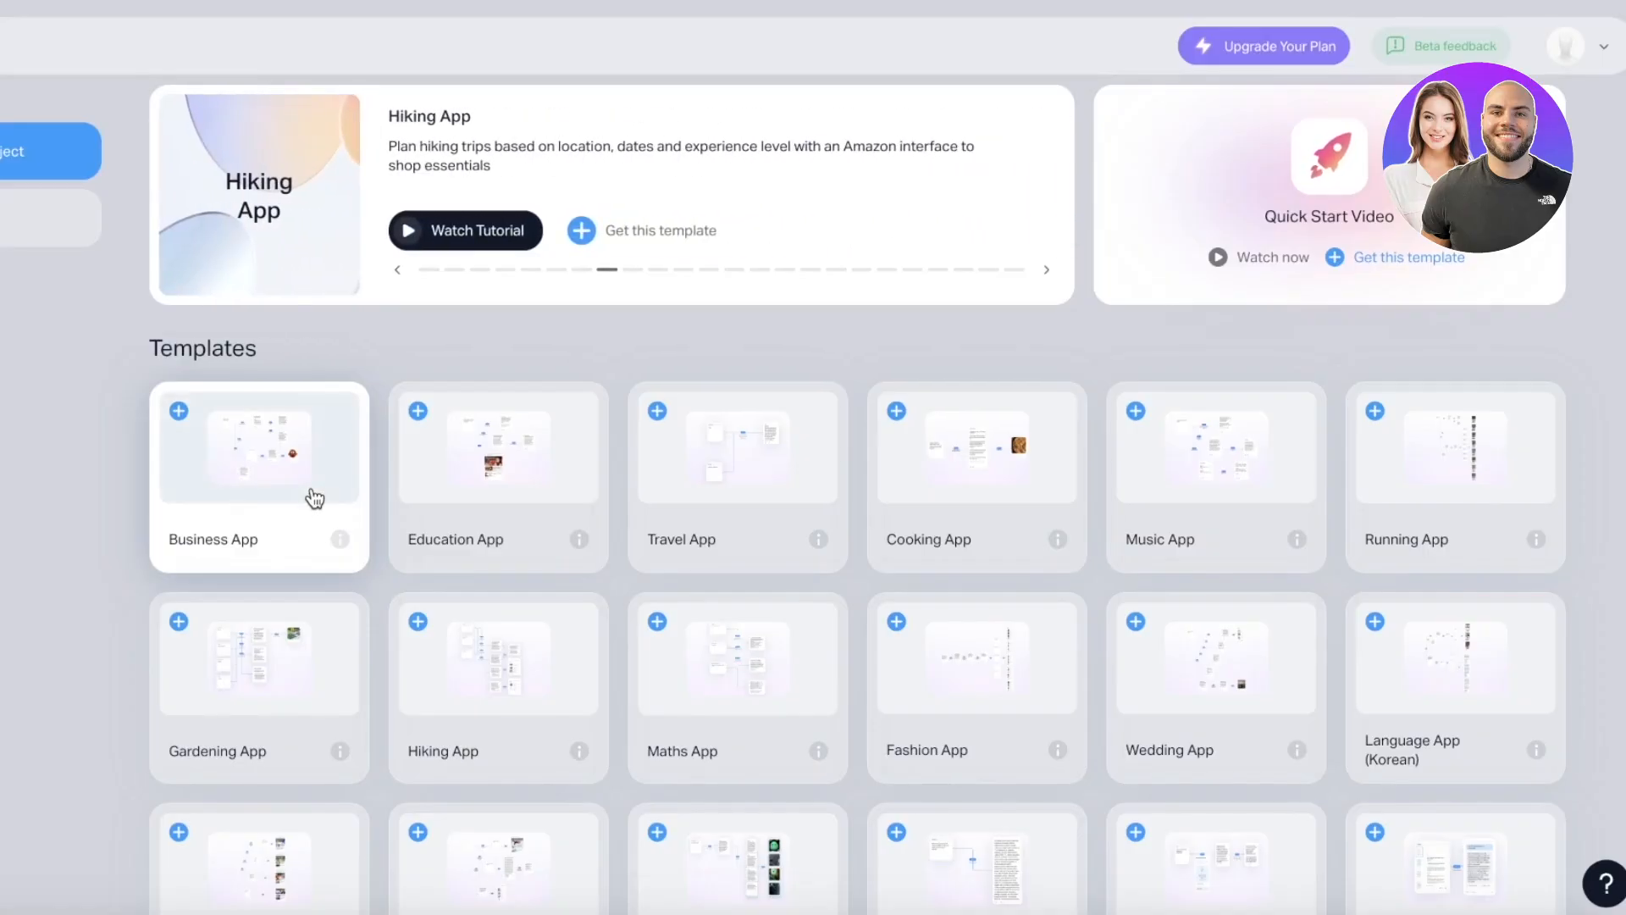
- Open the Business App template and pan across its business plan and ChocoArtisan cards
left_click(307, 504)
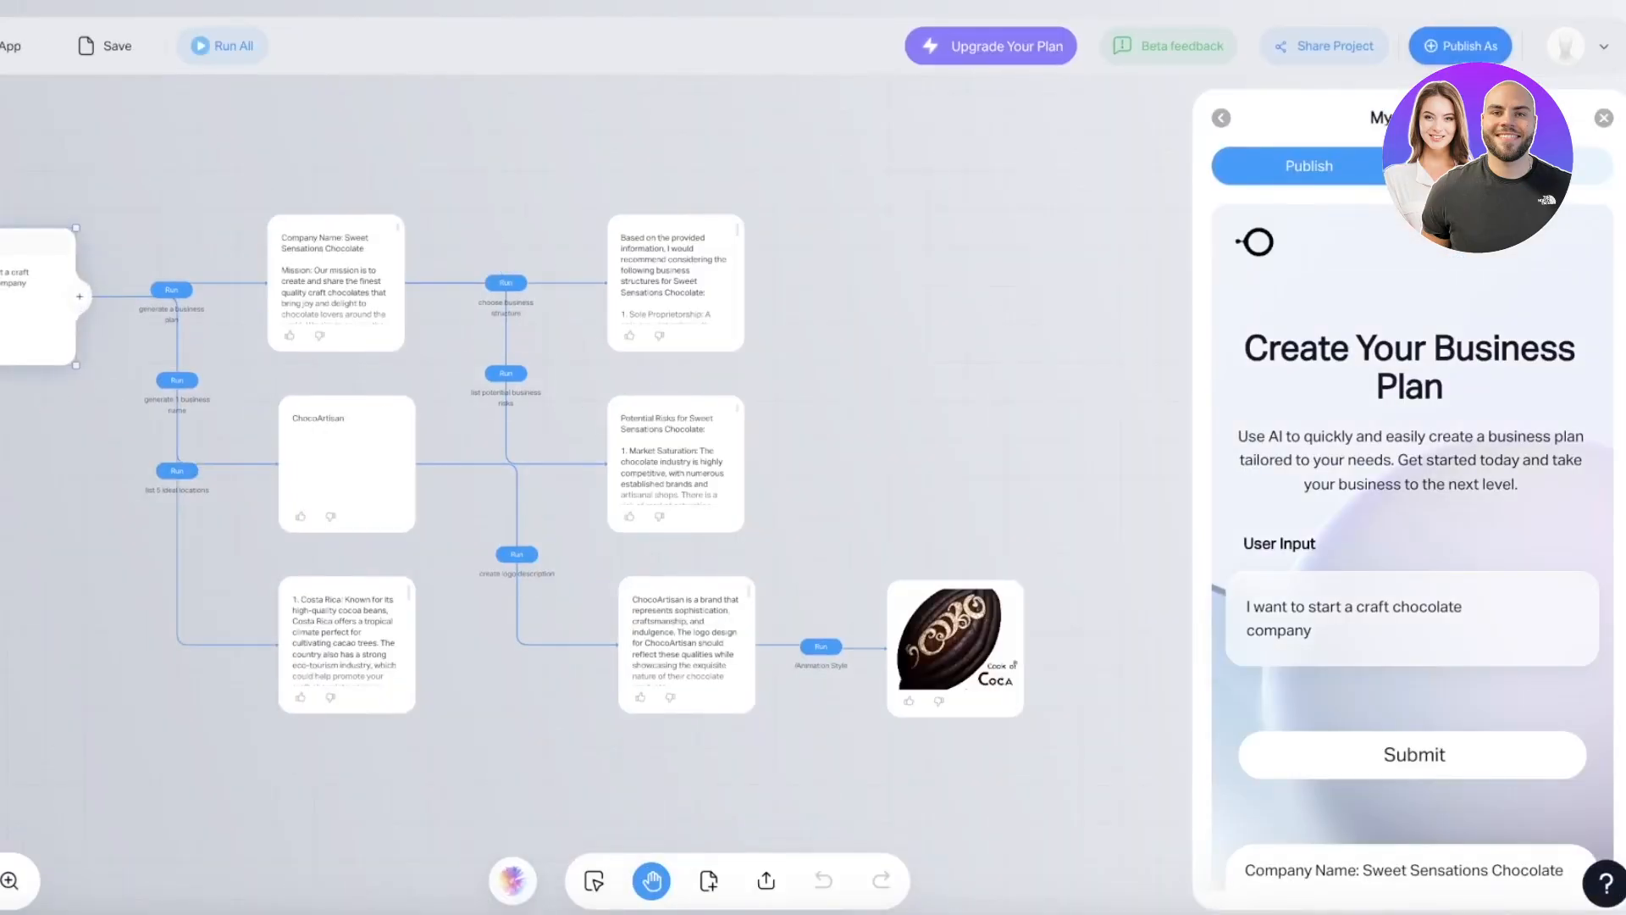
scroll(345, 618, "up", 5)
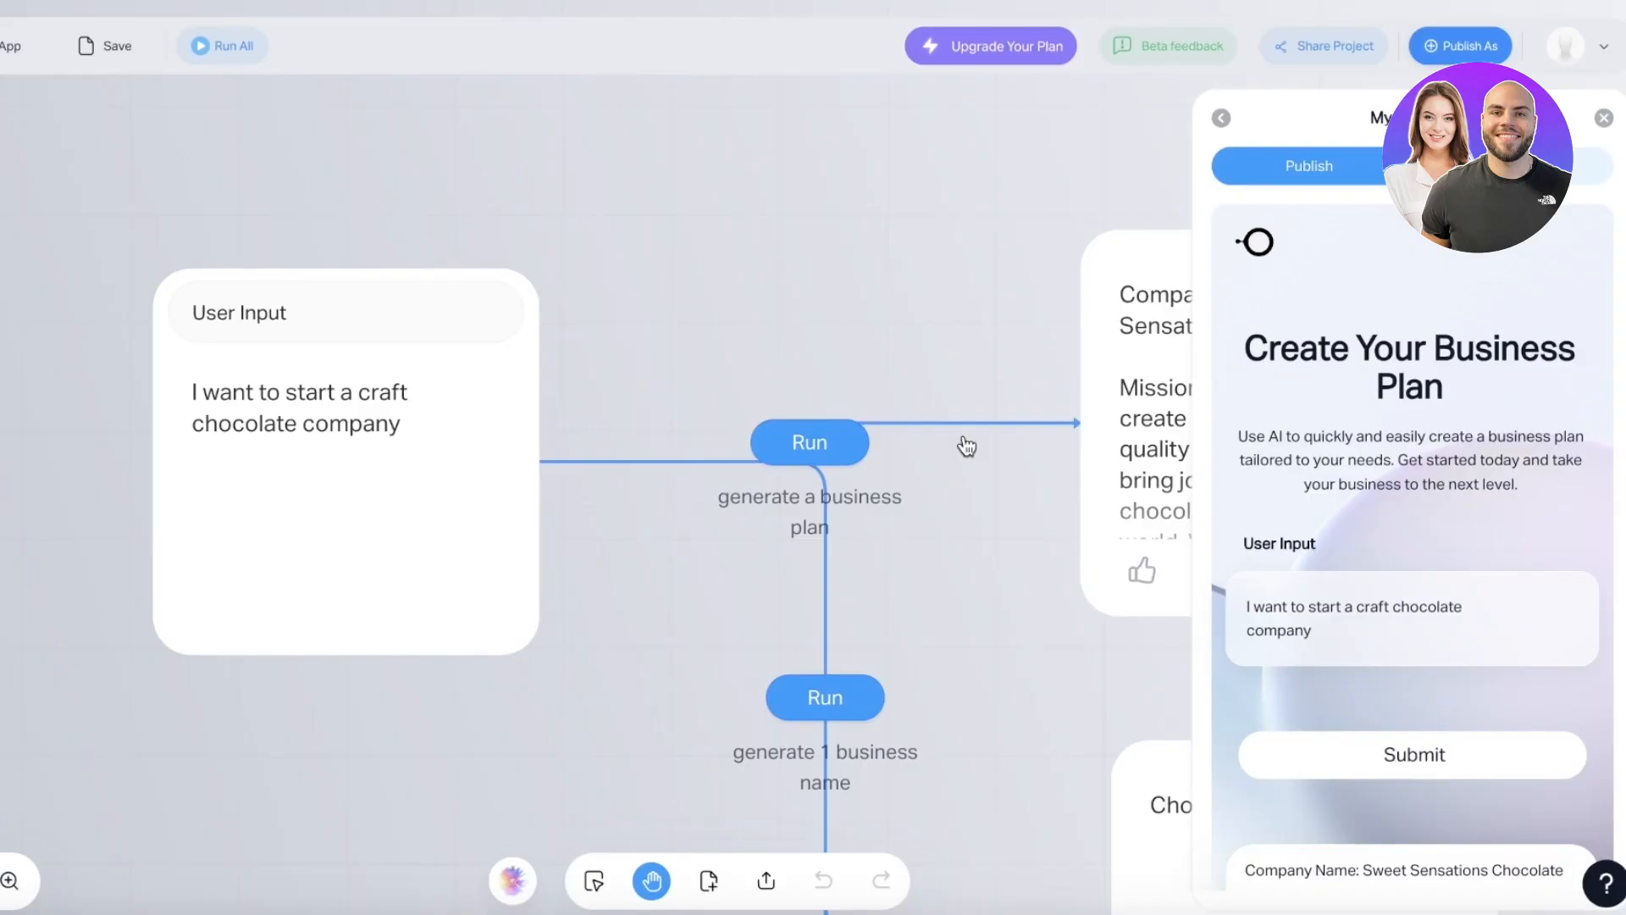
scroll(584, 445, "down", 1)
left_click_drag(756, 281, 505, 215)
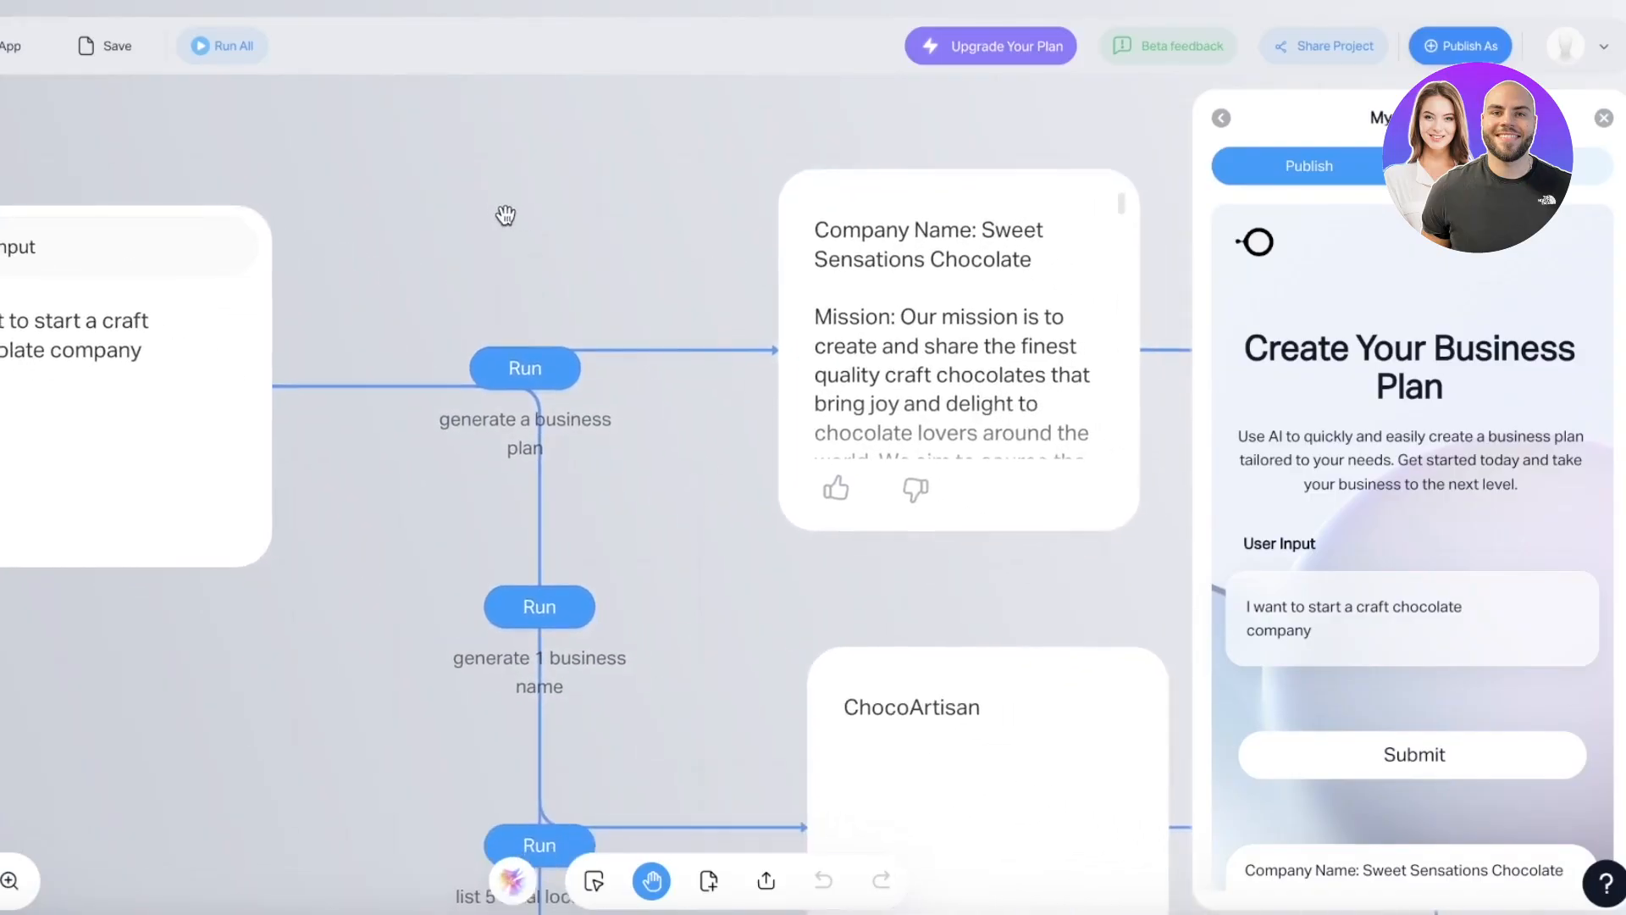
scroll(506, 216, "down", 2)
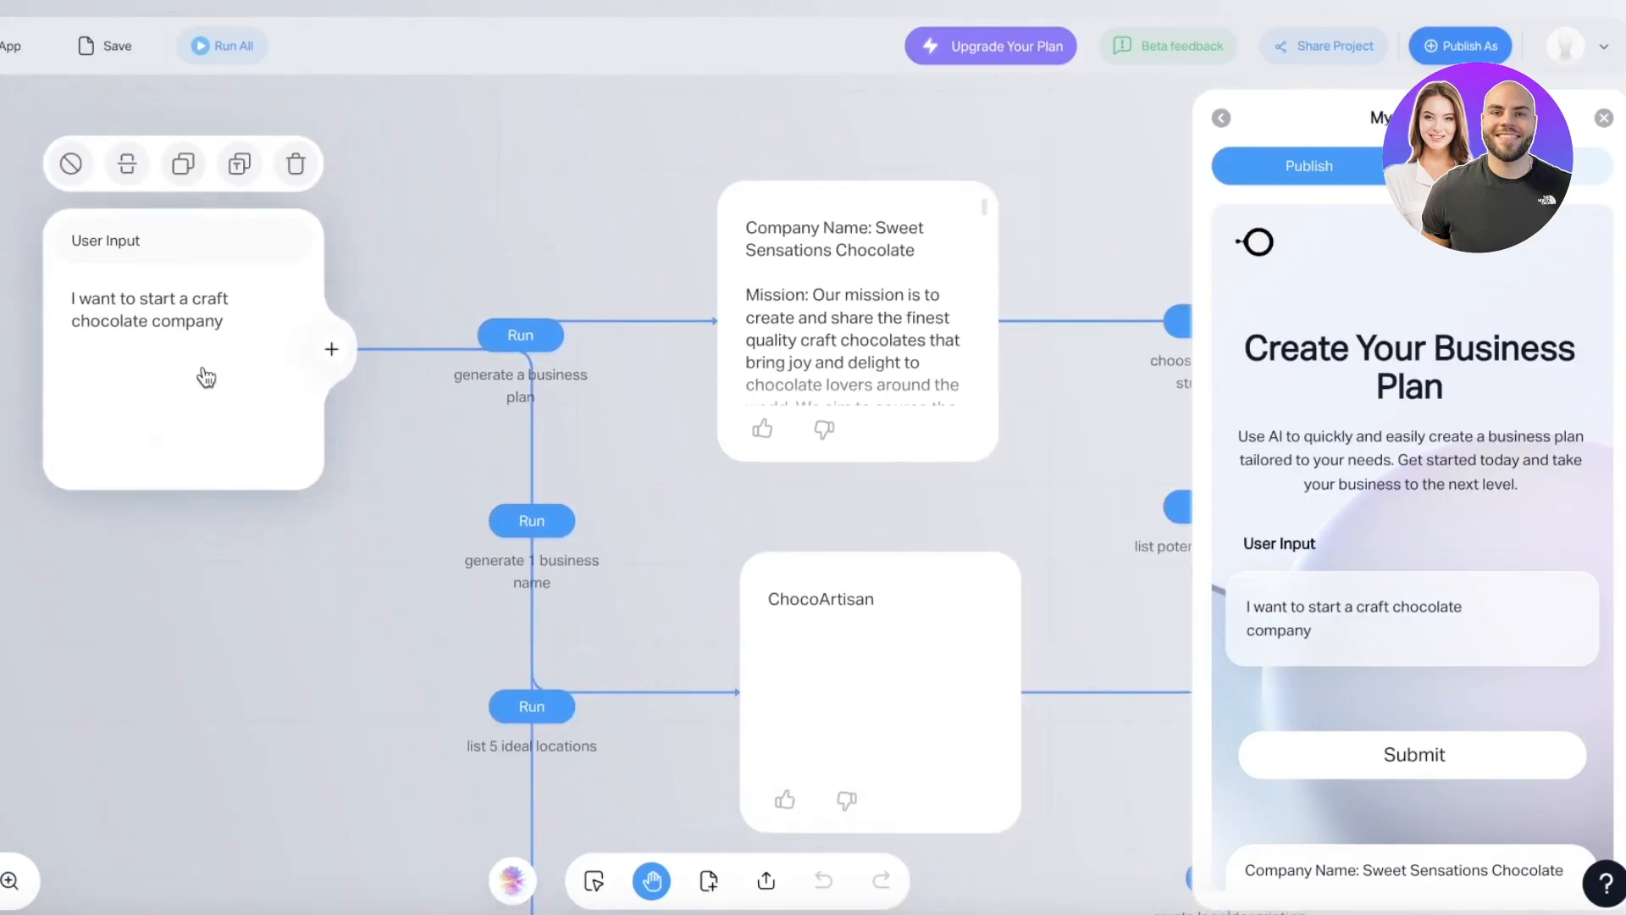
left_click_drag(333, 538, 230, 540)
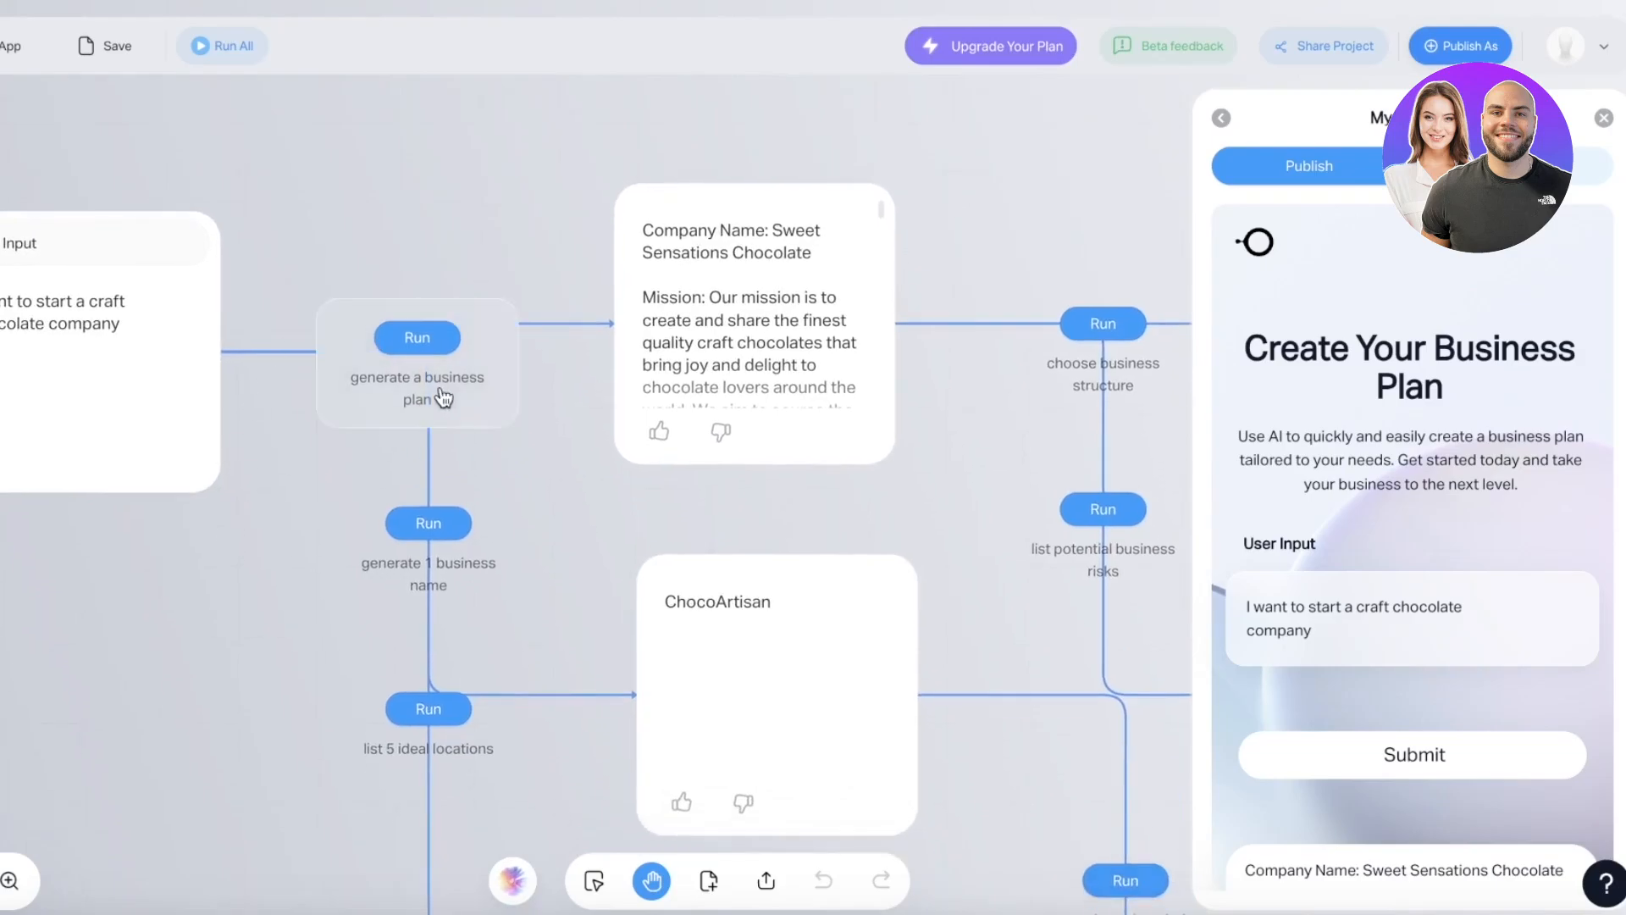
left_click_drag(570, 653, 399, 625)
scroll(690, 359, "down", 2)
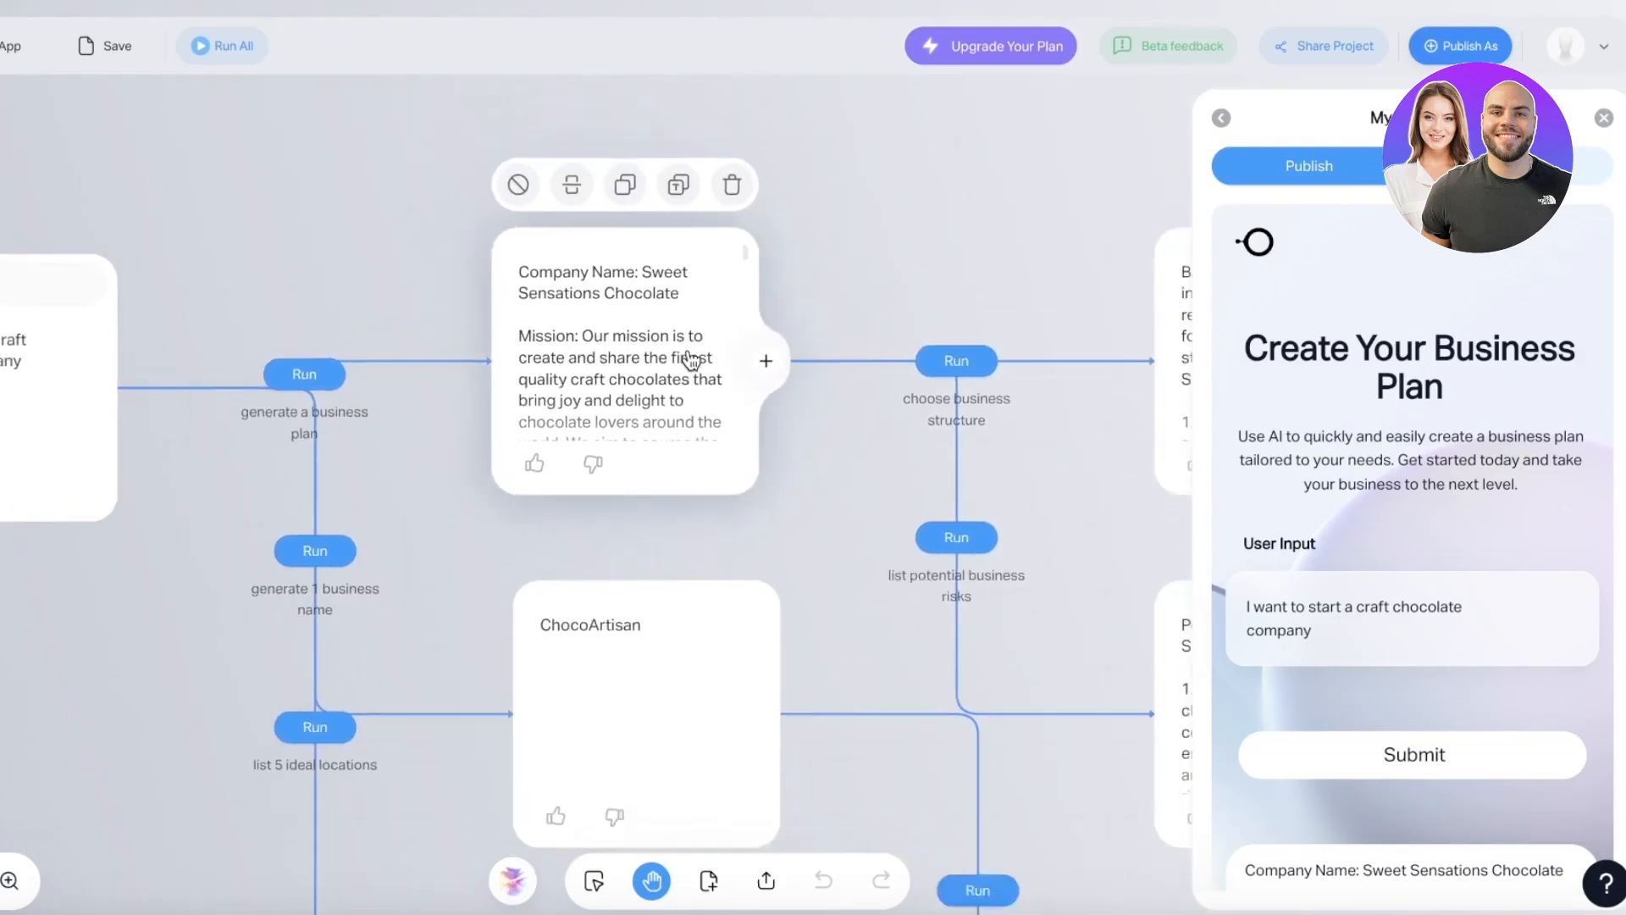
left_click_drag(812, 462, 786, 339)
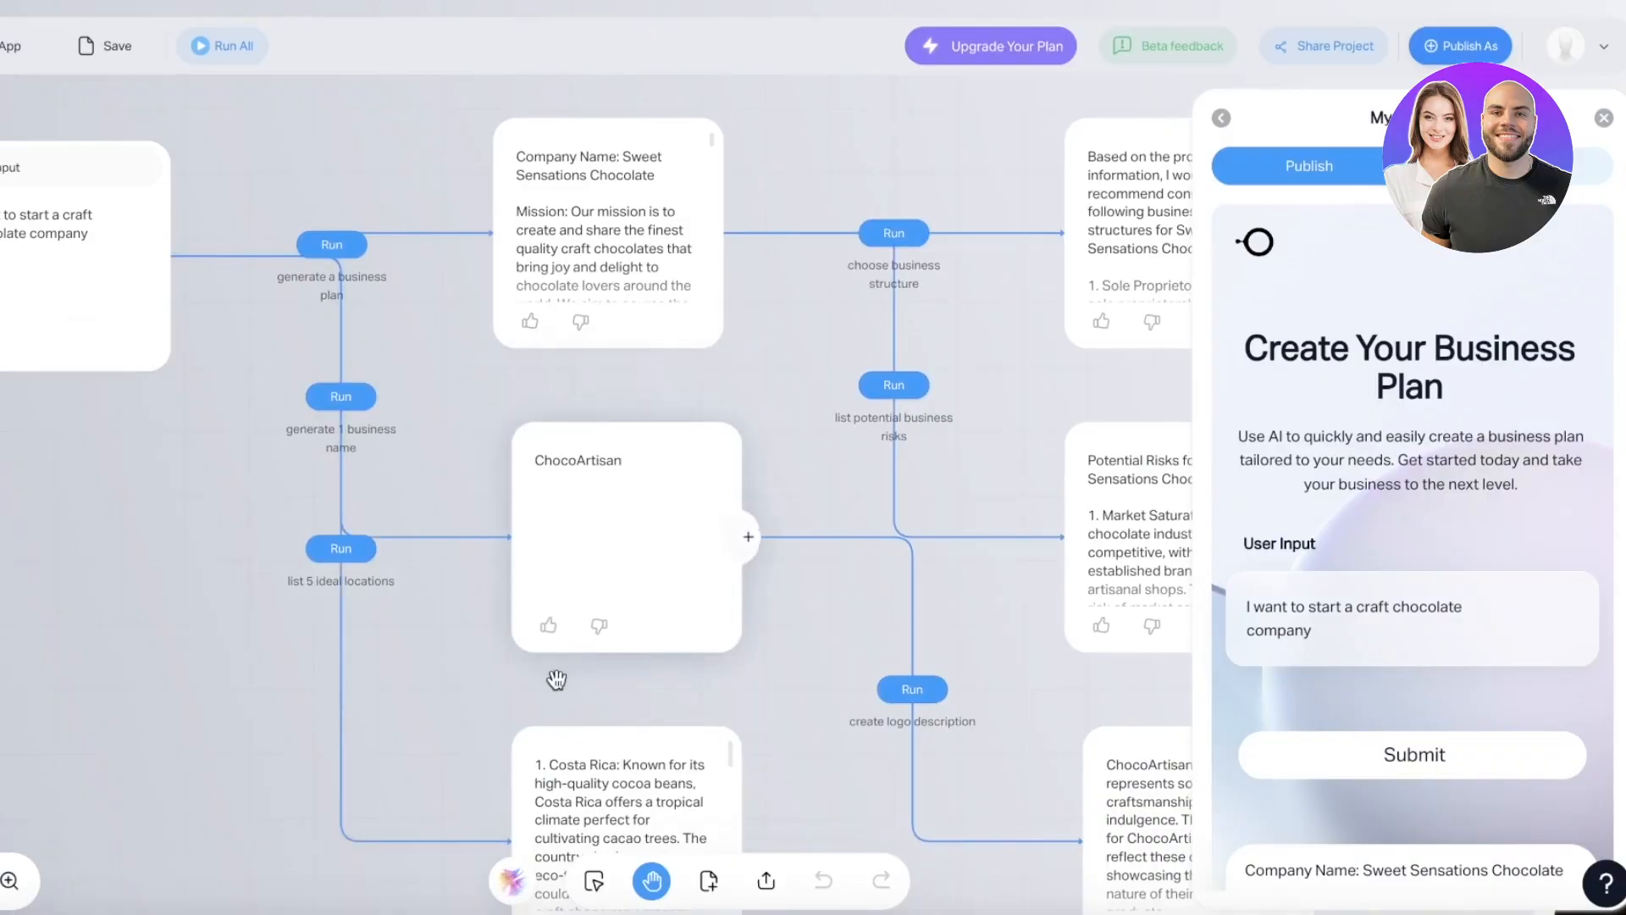
left_click_drag(648, 671, 290, 382)
scroll(359, 577, "down", 5)
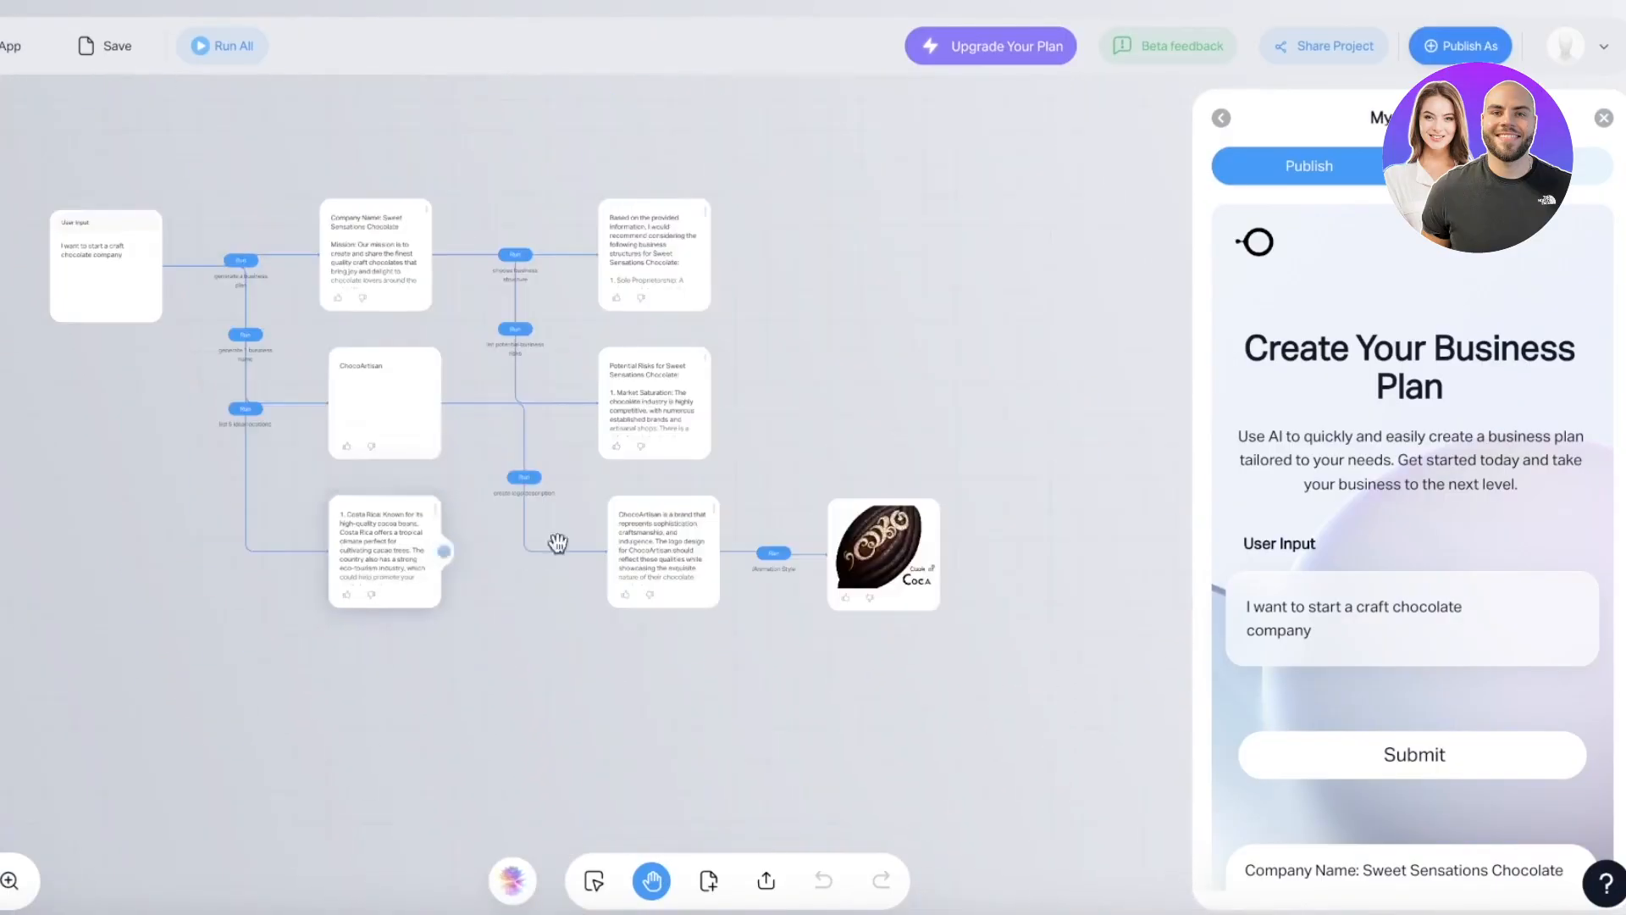
scroll(591, 545, "up", 8)
scroll(411, 510, "down", 5)
- Inspect the Company Name, ChocoArtisan, input and chocolate logo image cards on the canvas
left_click_drag(298, 361, 348, 770)
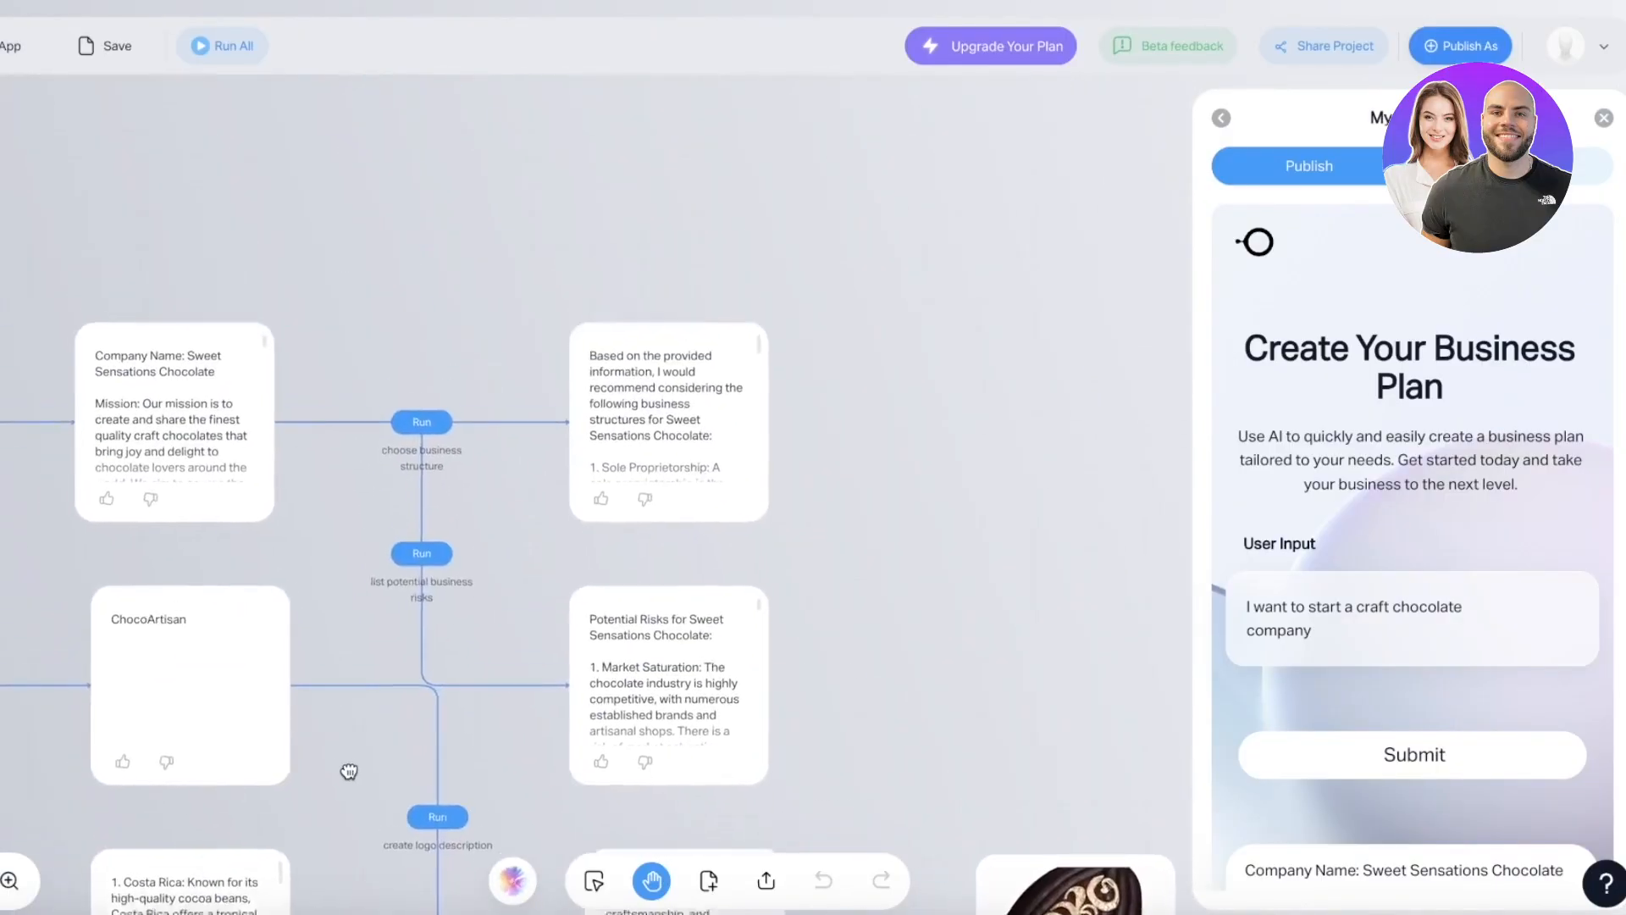
scroll(330, 406, "up", 4)
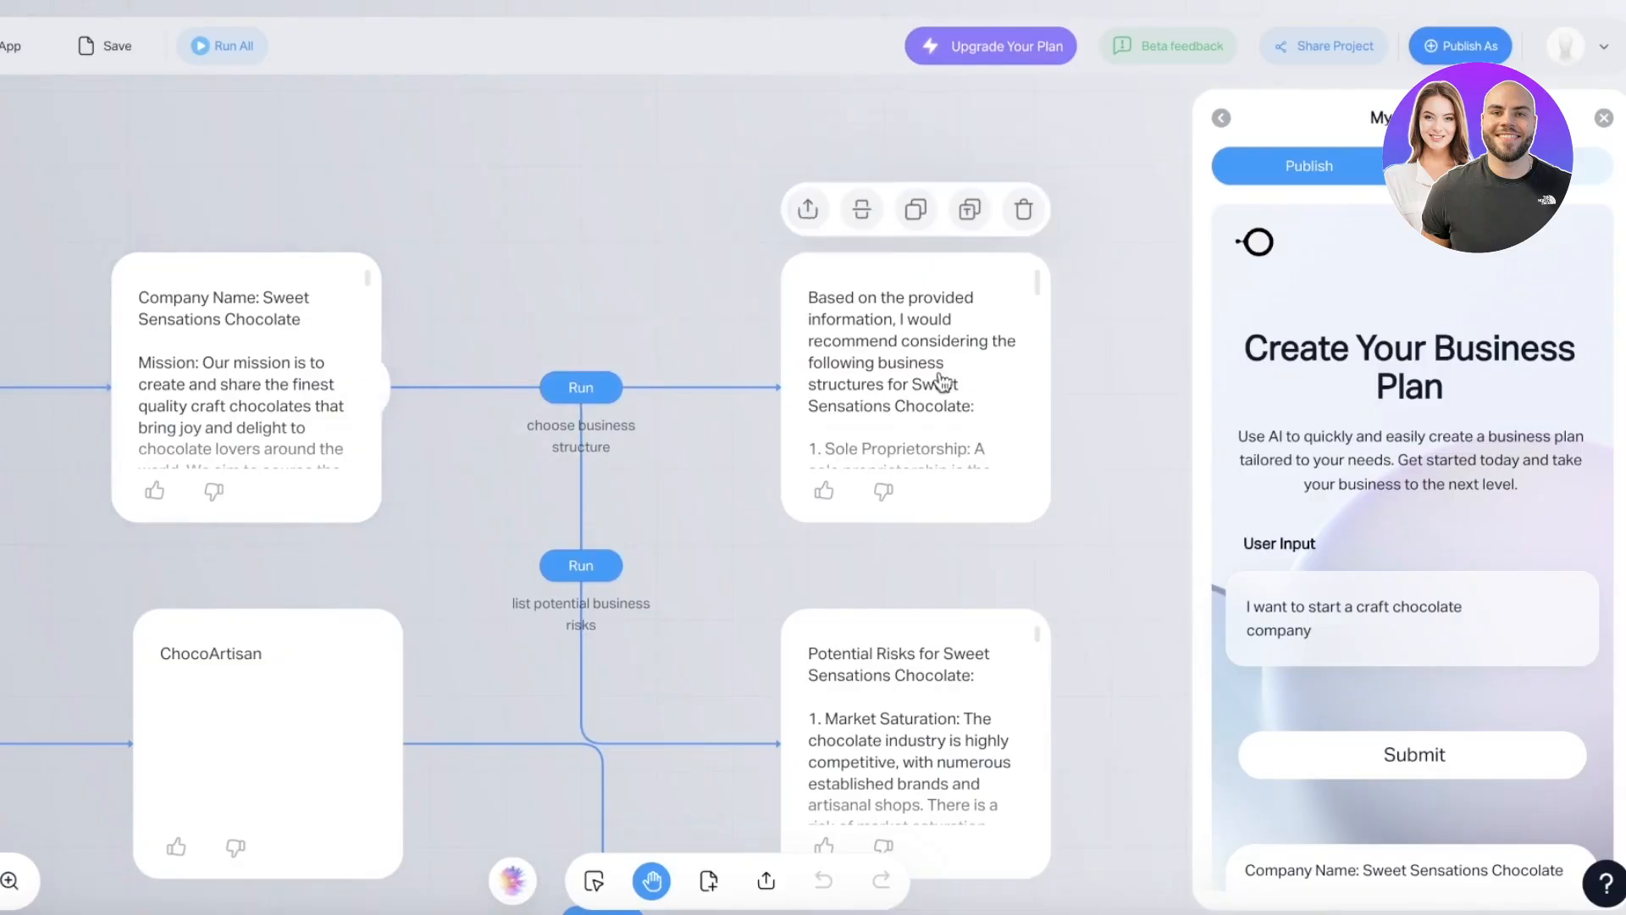
scroll(923, 356, "down", 2)
scroll(923, 355, "up", 2)
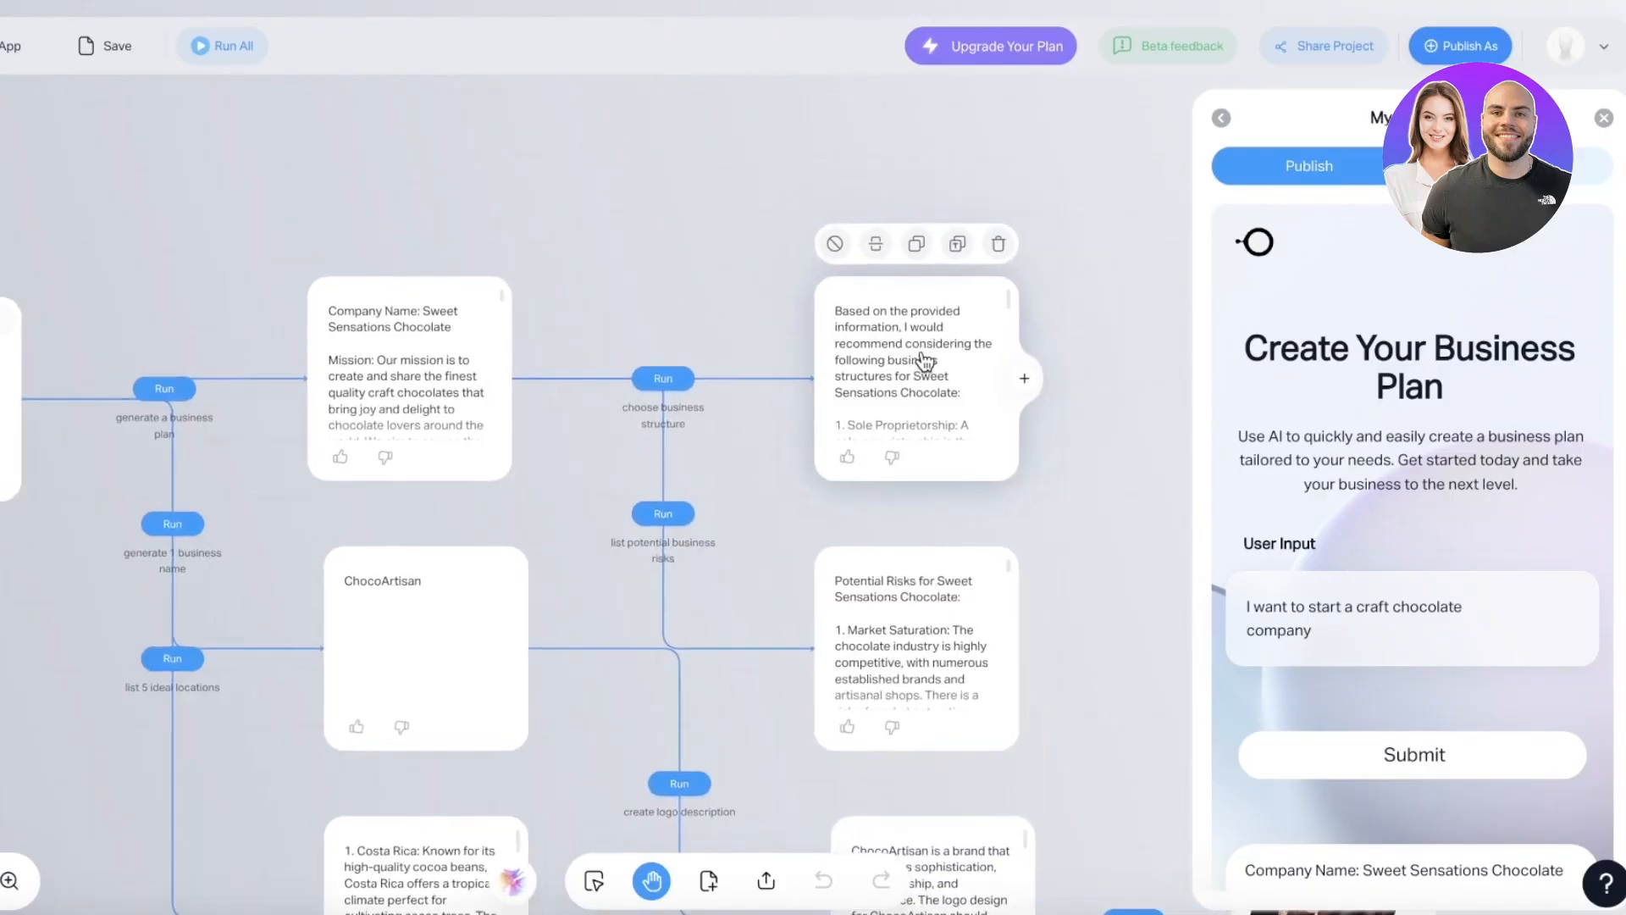
left_click_drag(499, 373, 560, 282)
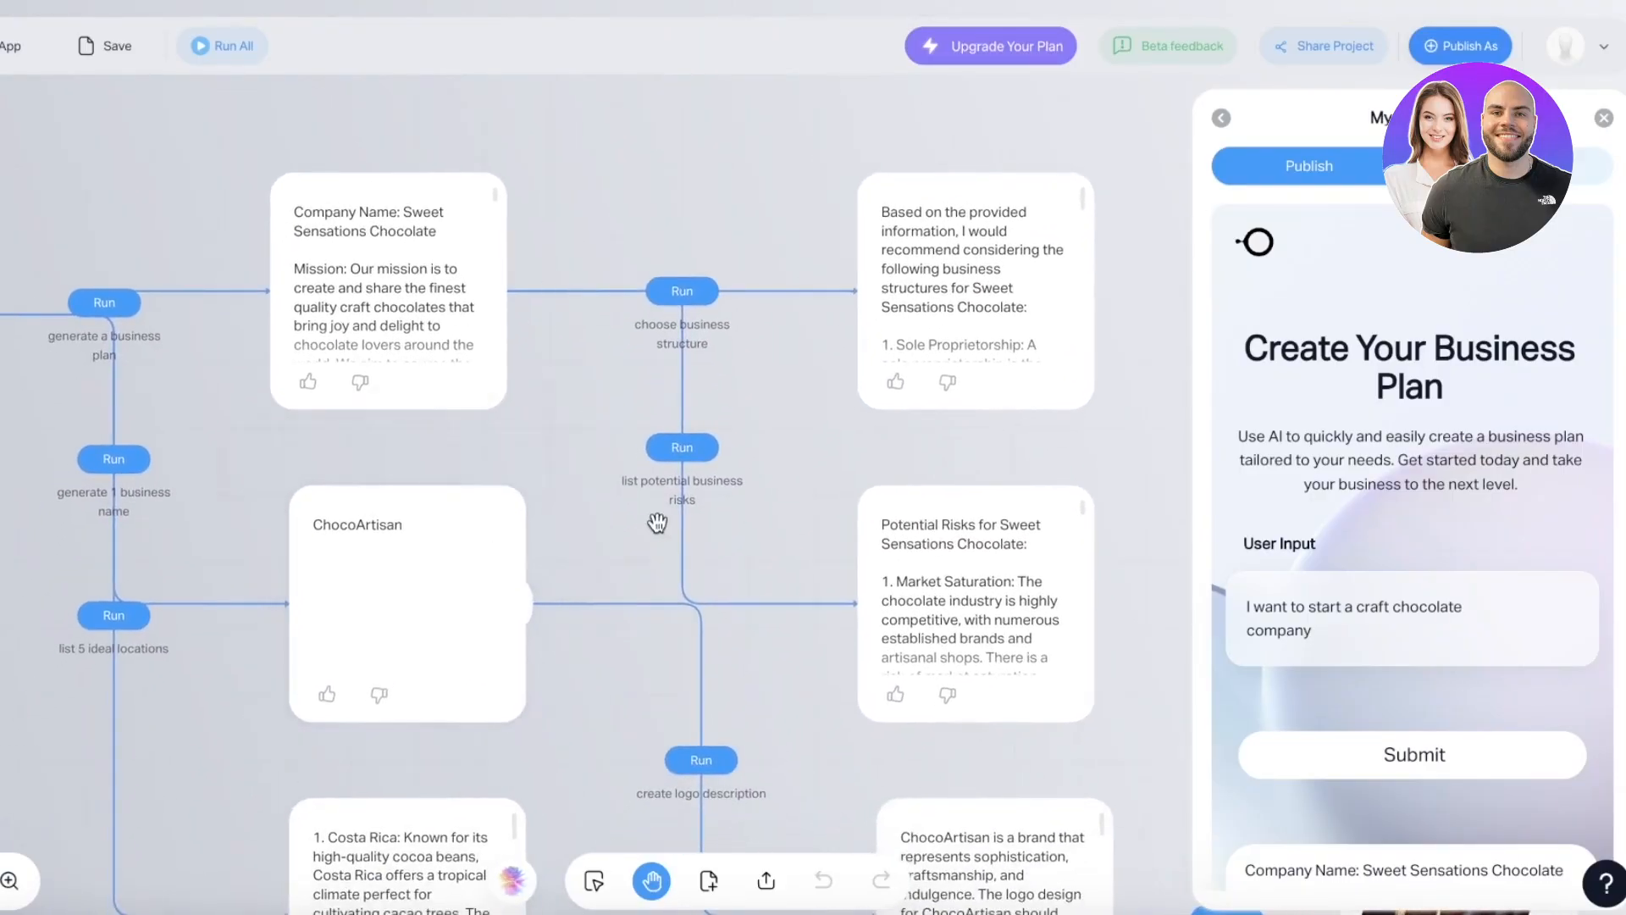
left_click_drag(655, 526, 591, 401)
scroll(593, 396, "down", 3)
scroll(1148, 484, "down", 1)
left_click_drag(1149, 485, 653, 352)
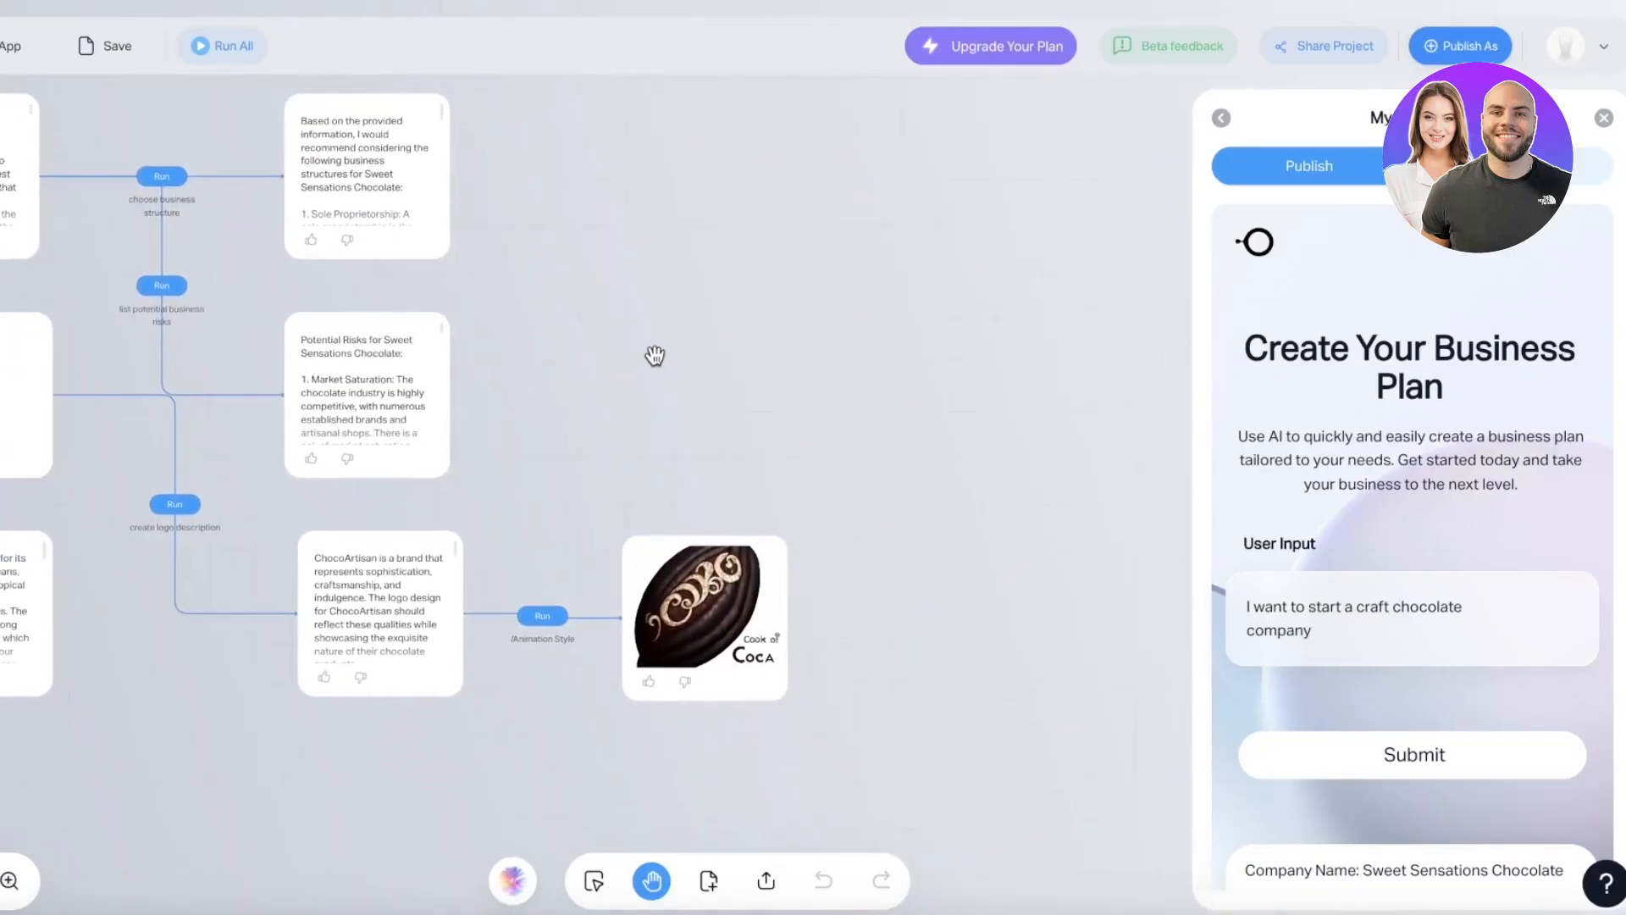
scroll(545, 435, "up", 3)
scroll(575, 484, "down", 2)
scroll(338, 759, "down", 5)
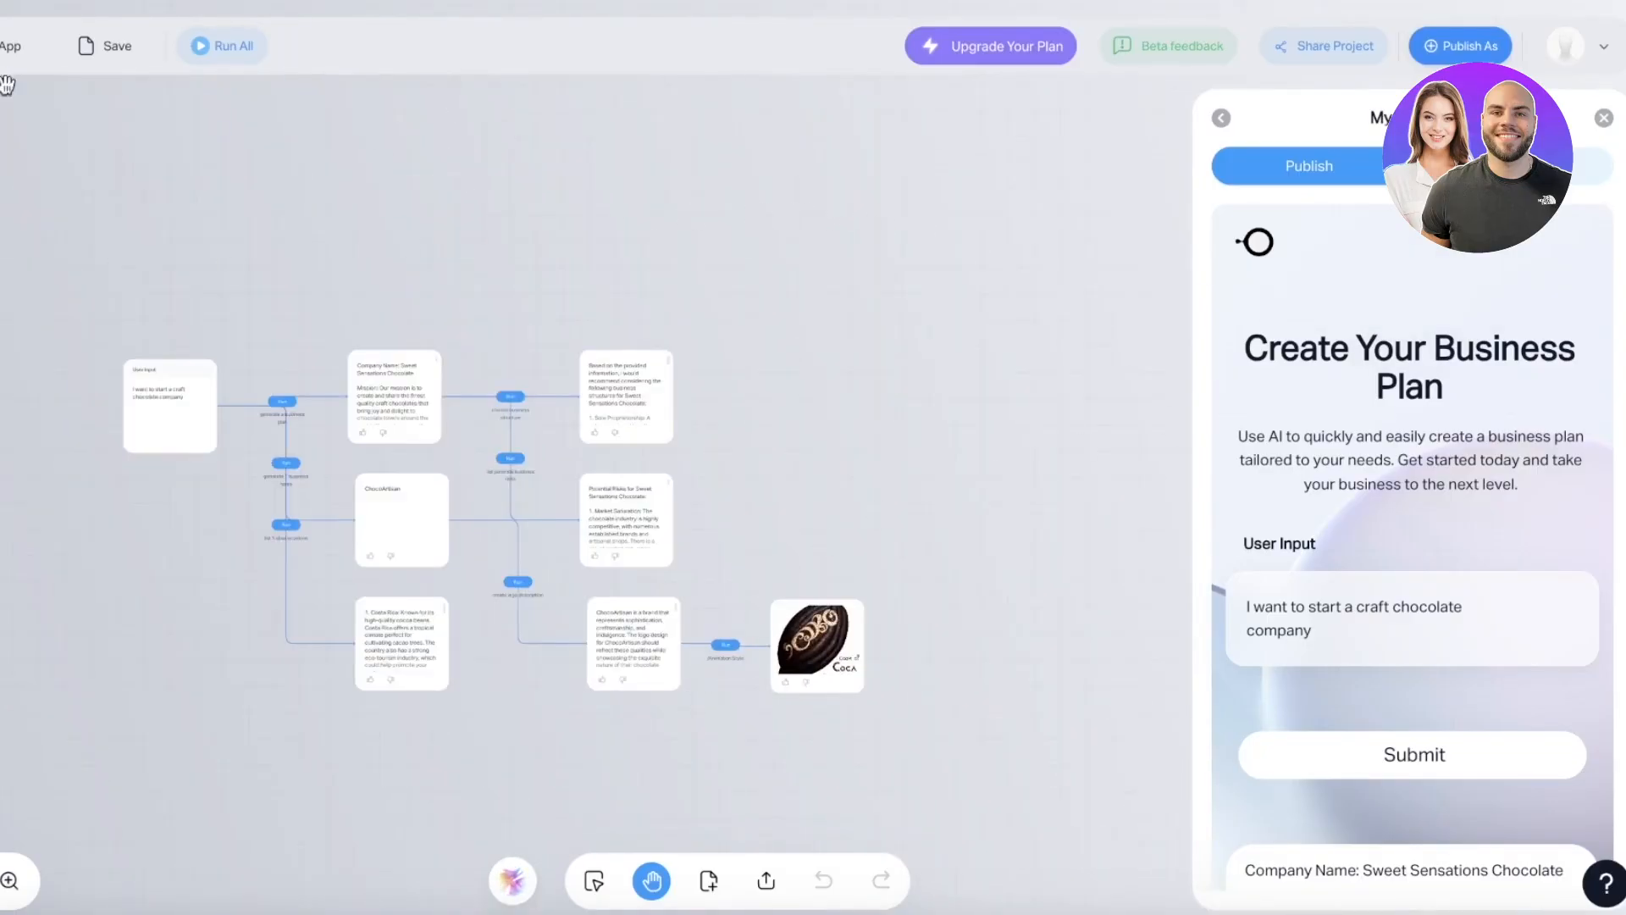
scroll(183, 207, "up", 5)
mouse_move(1262, 470)
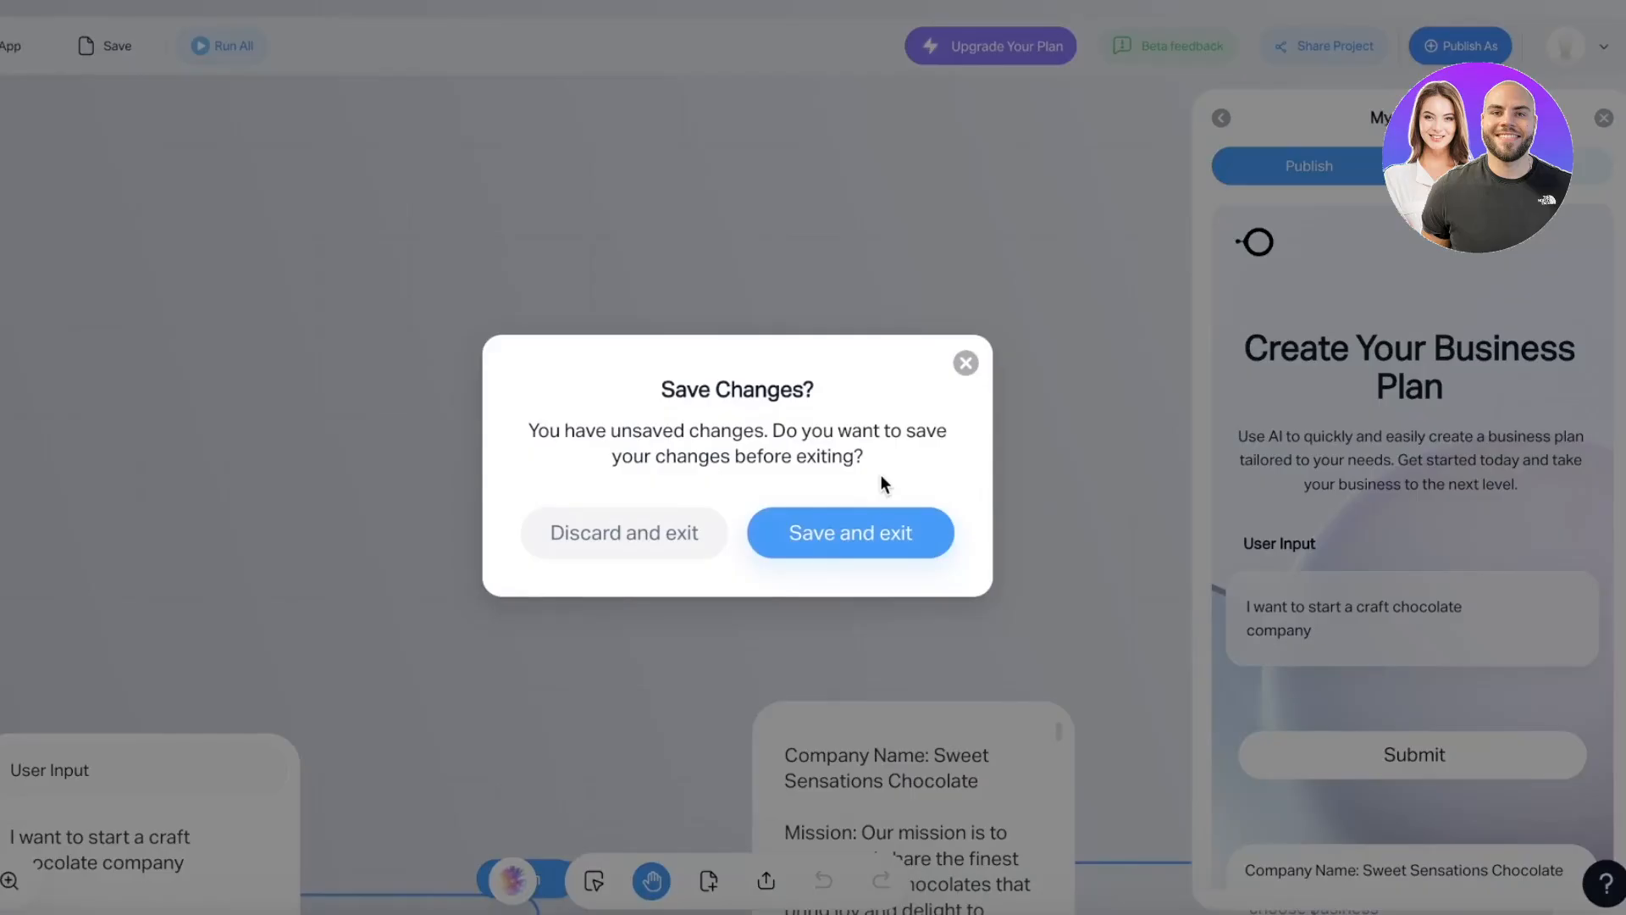
- Discard the Business Plan changes and browse the Templates list from the sidebar
left_click(661, 538)
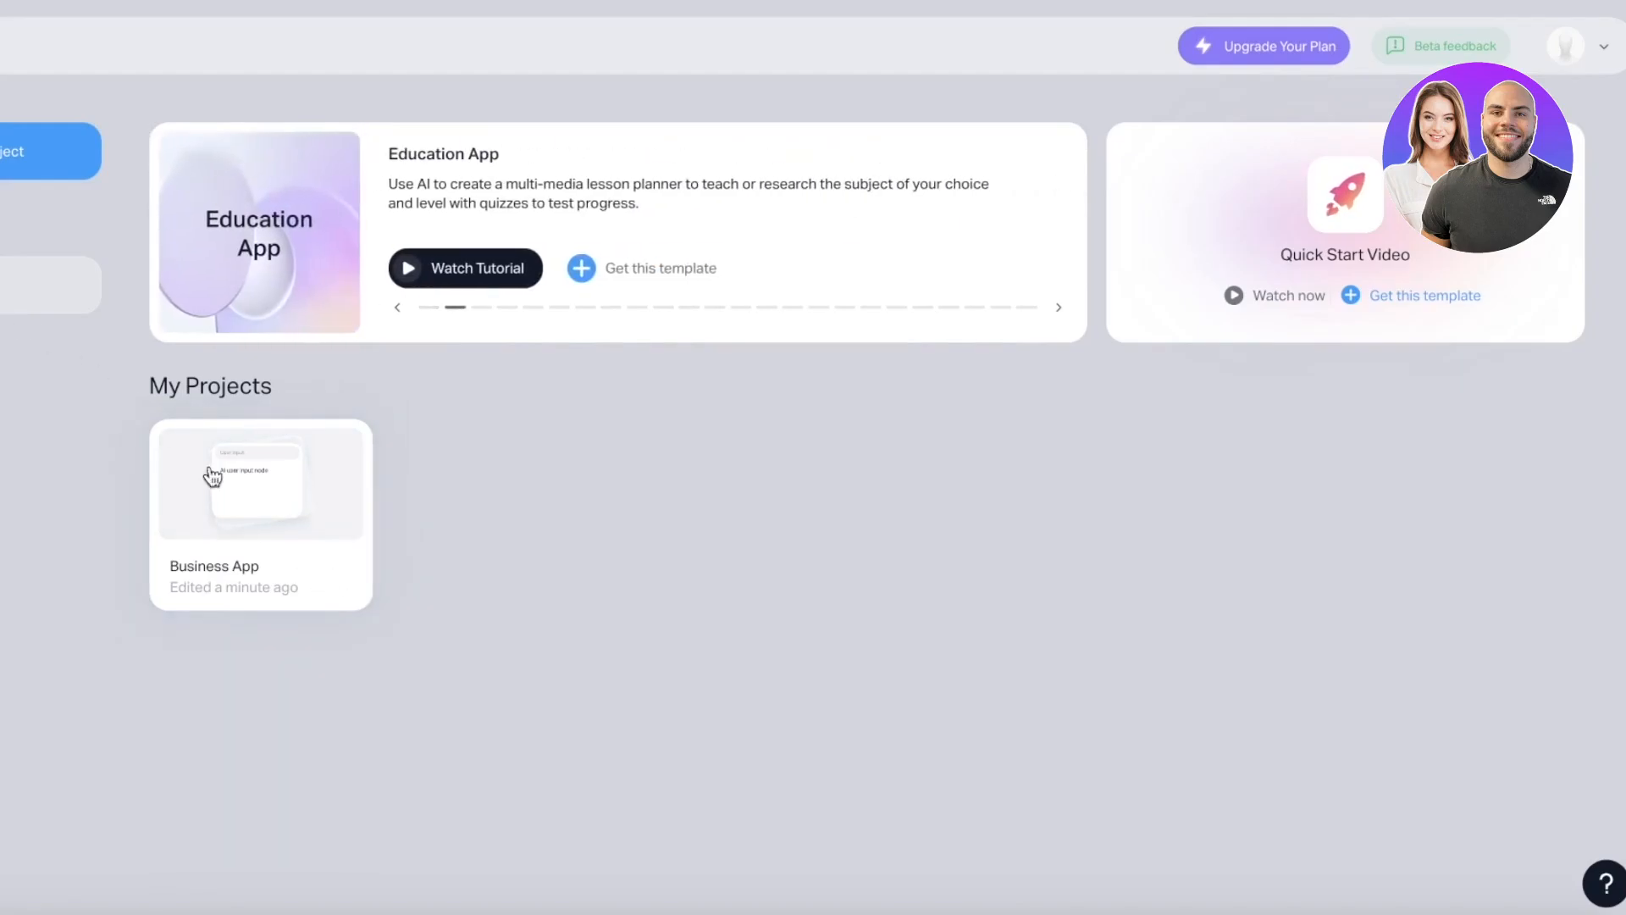
left_click(0, 227)
scroll(476, 334, "down", 5)
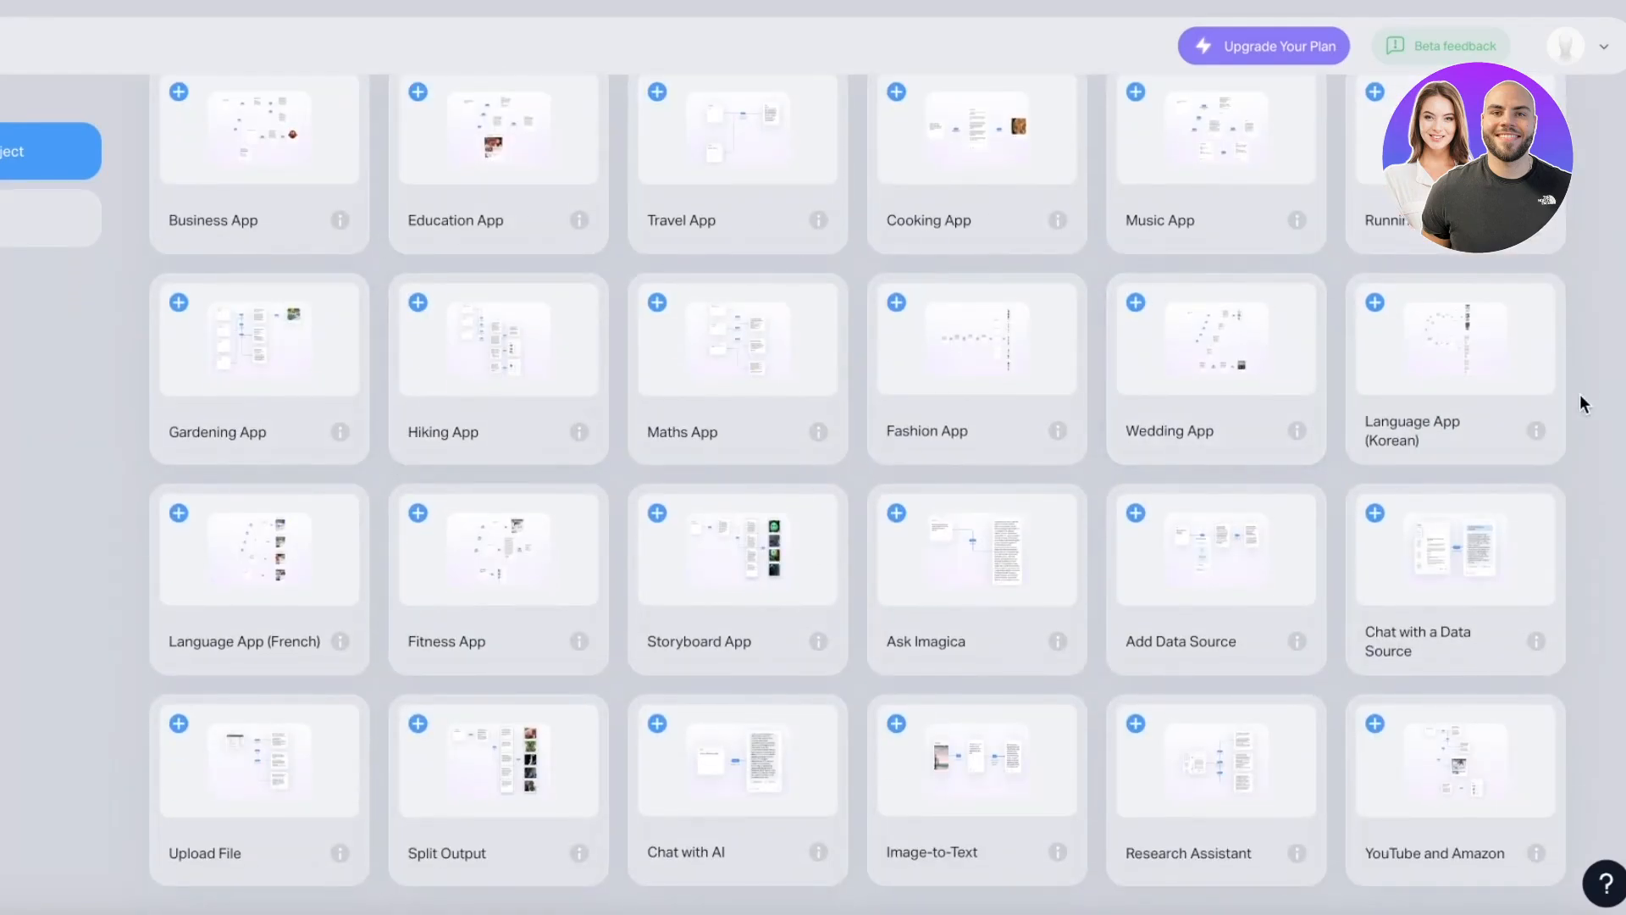
scroll(1376, 501, "up", 5)
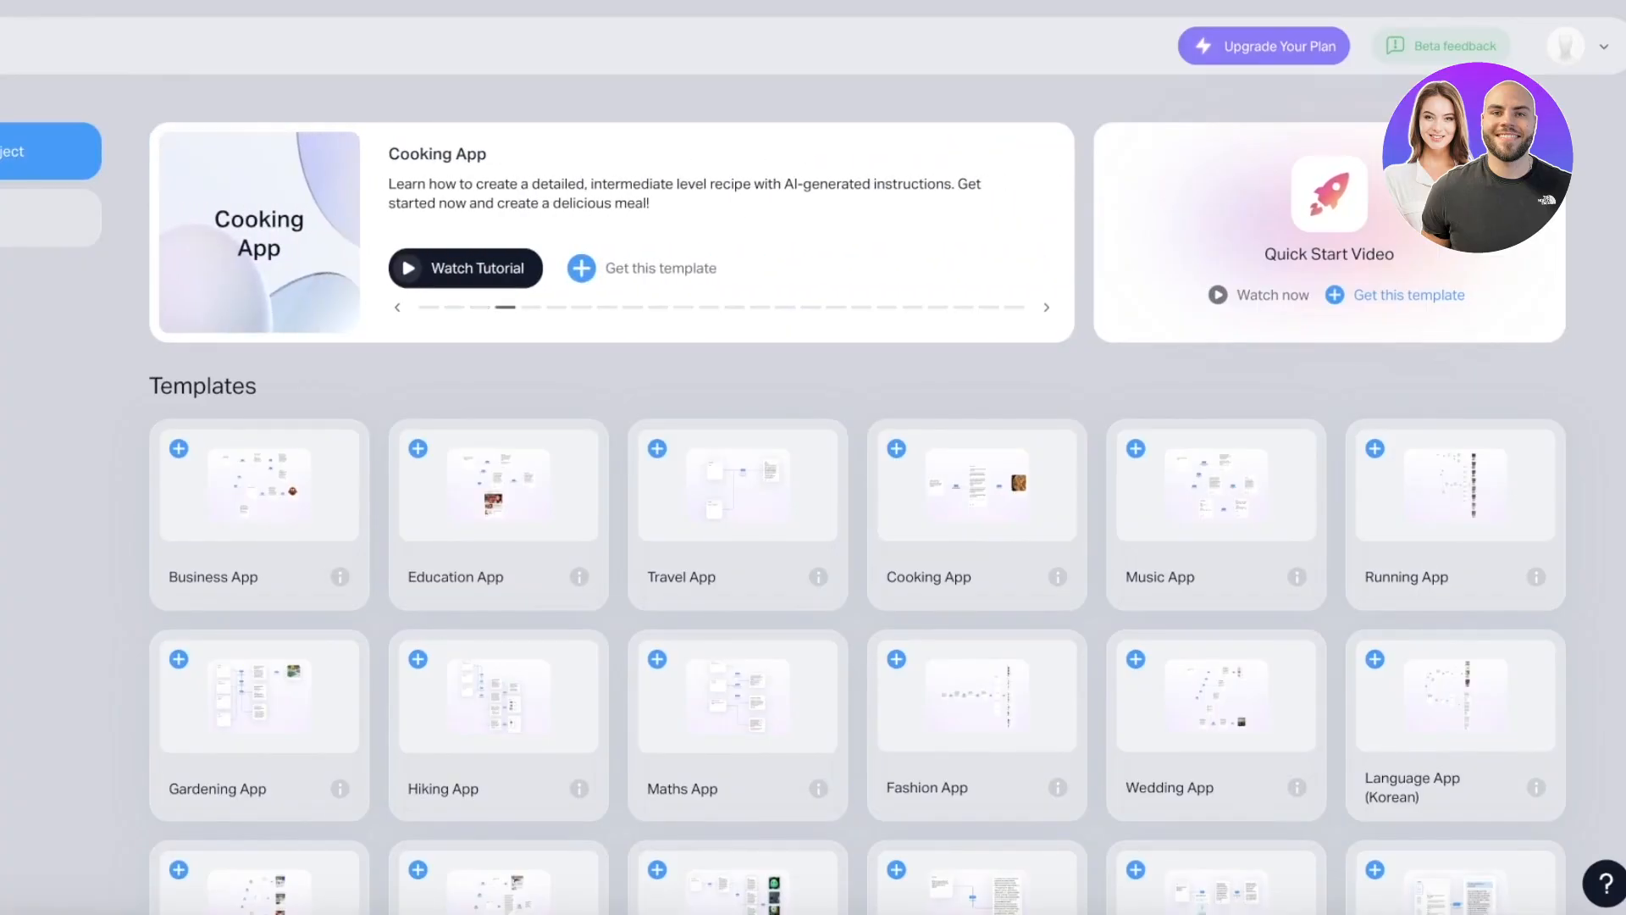
- Create an untitled project, close the publishing-format choices, discard it, and start another project
left_click(5, 145)
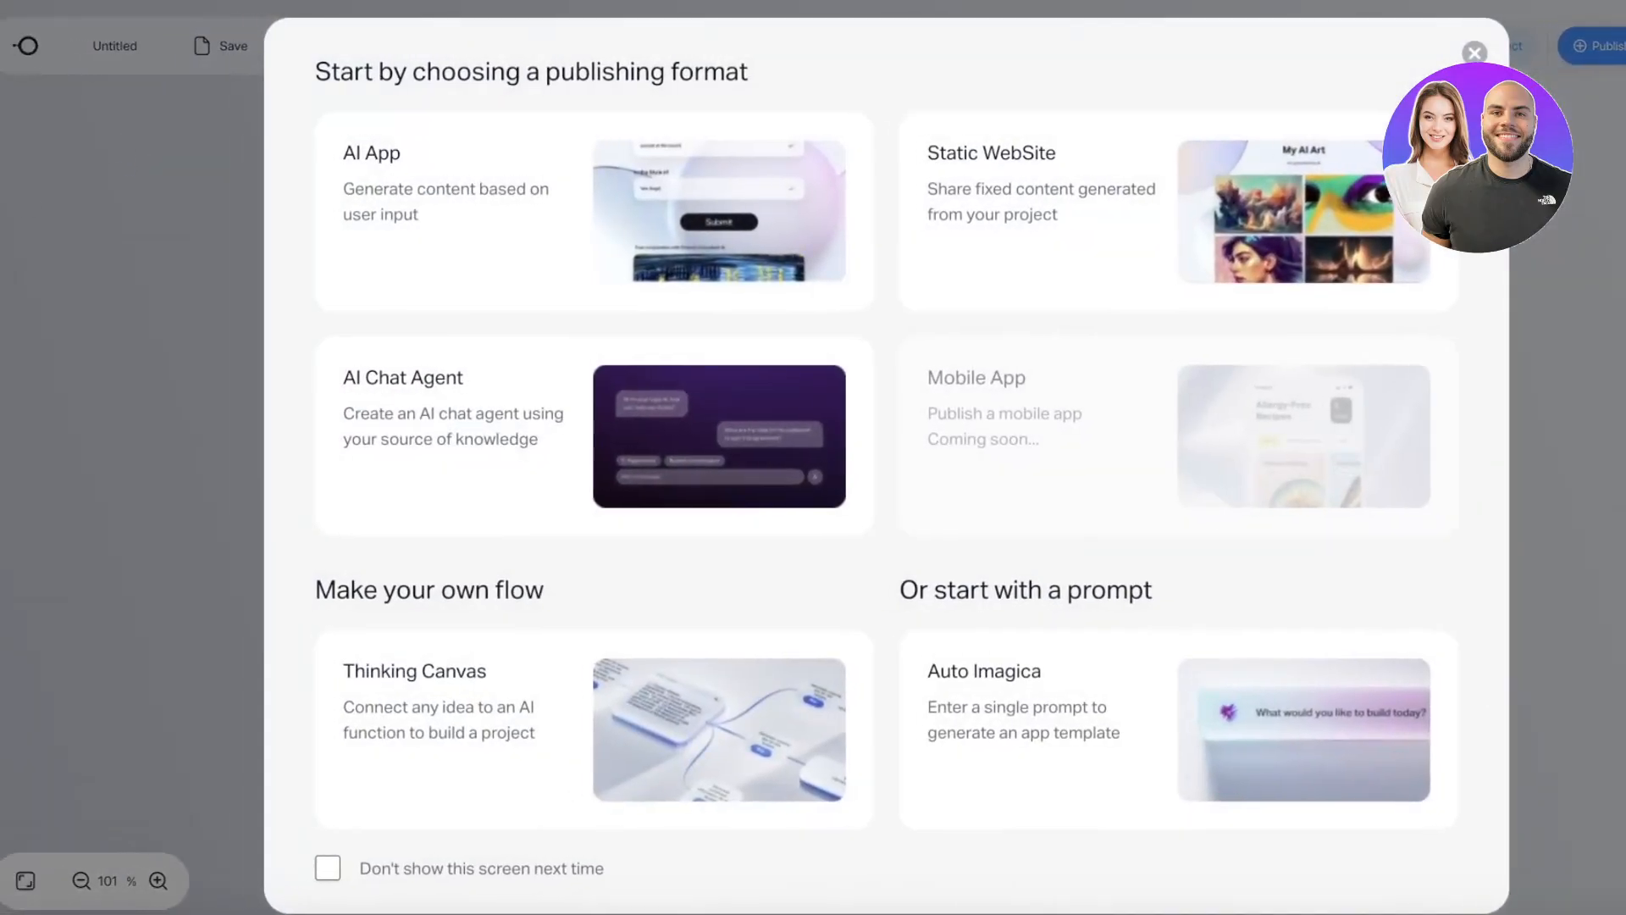
left_click(1474, 53)
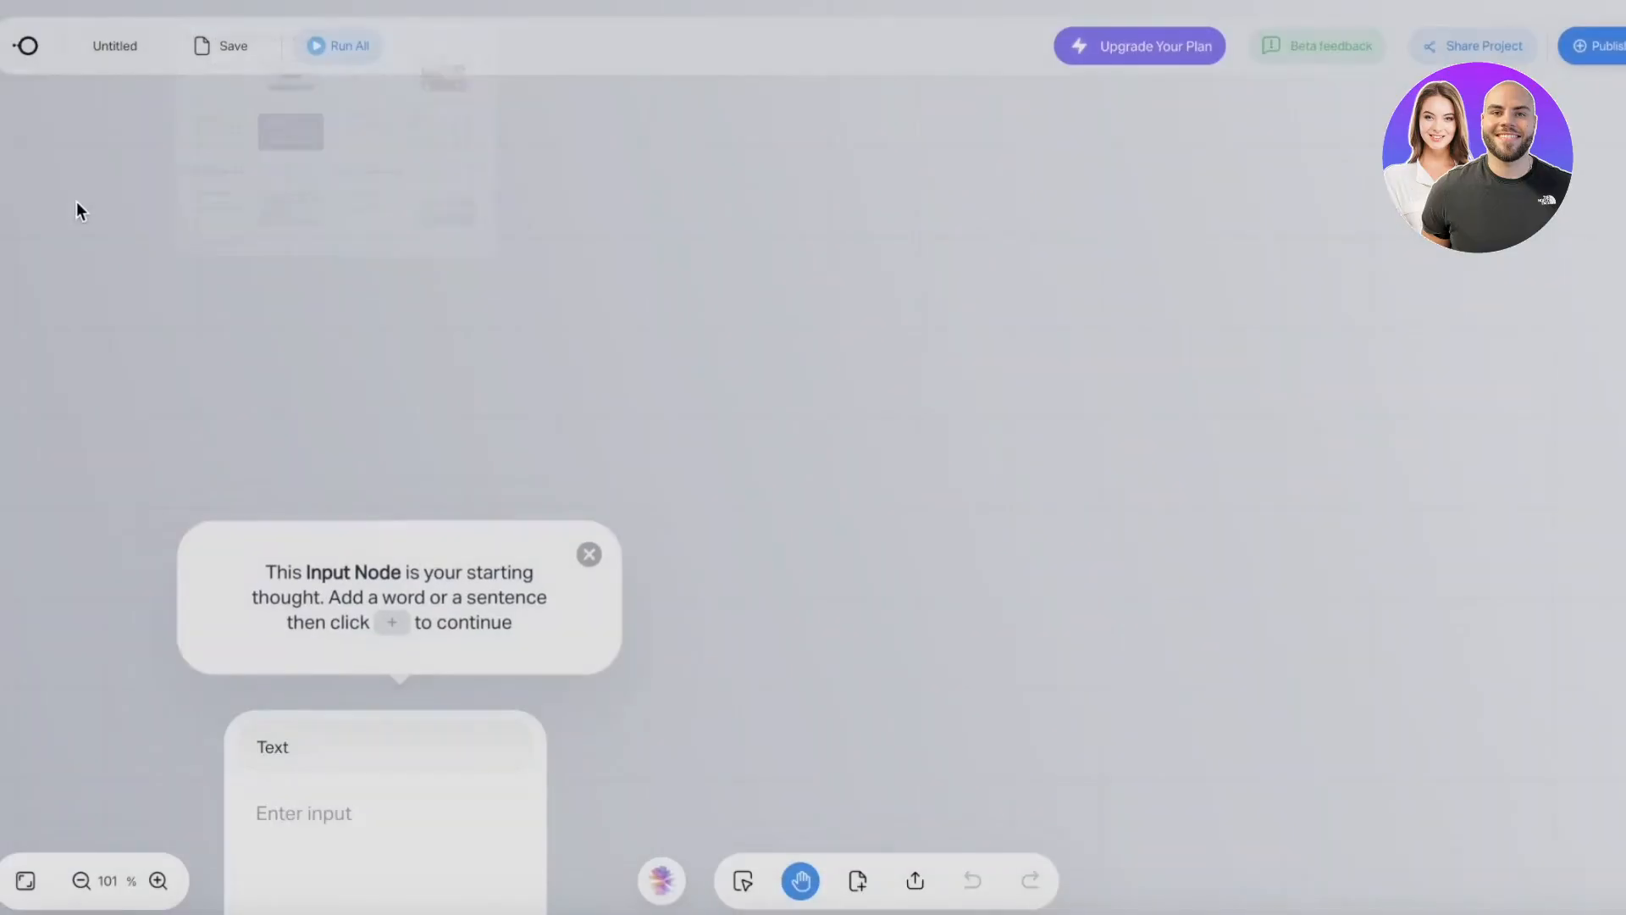
left_click(26, 45)
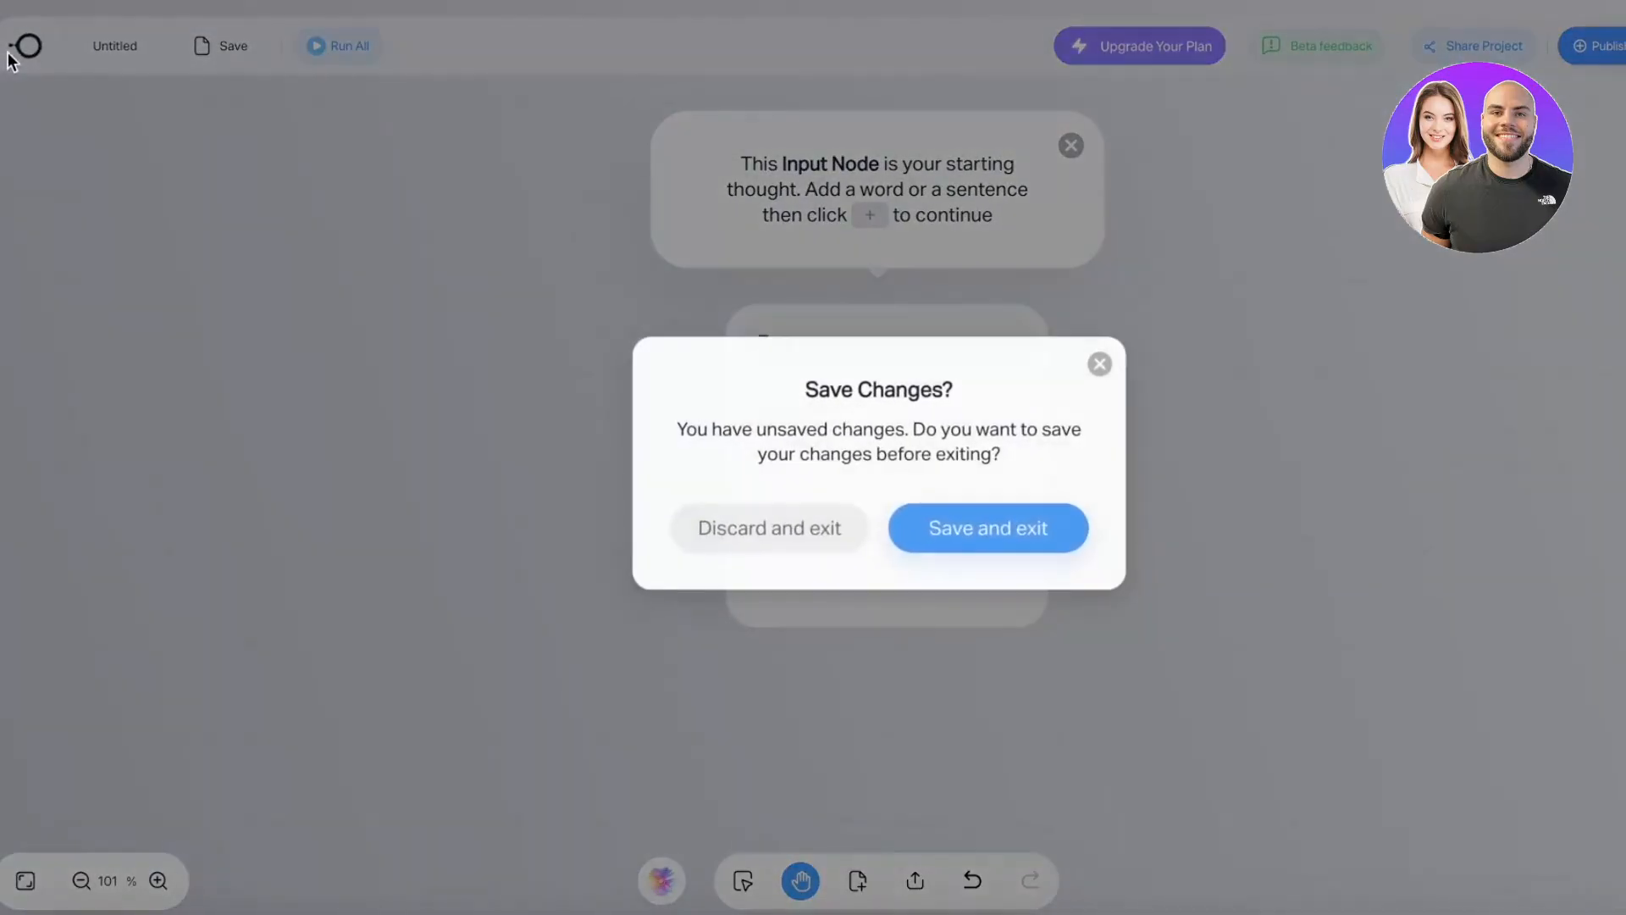
left_click(772, 553)
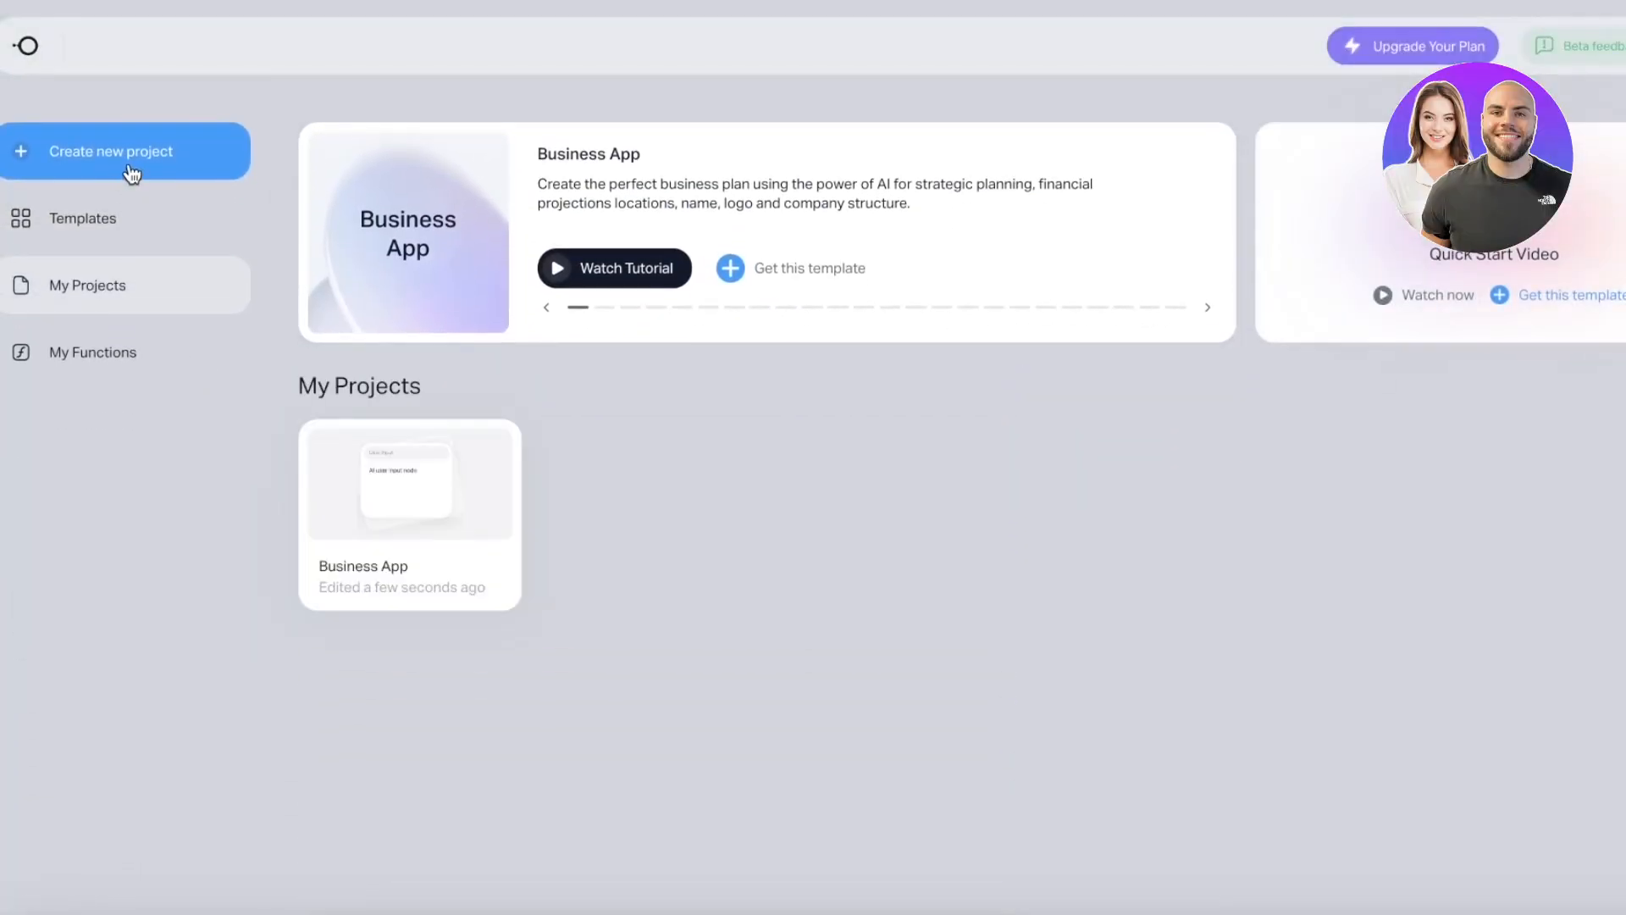
left_click(131, 172)
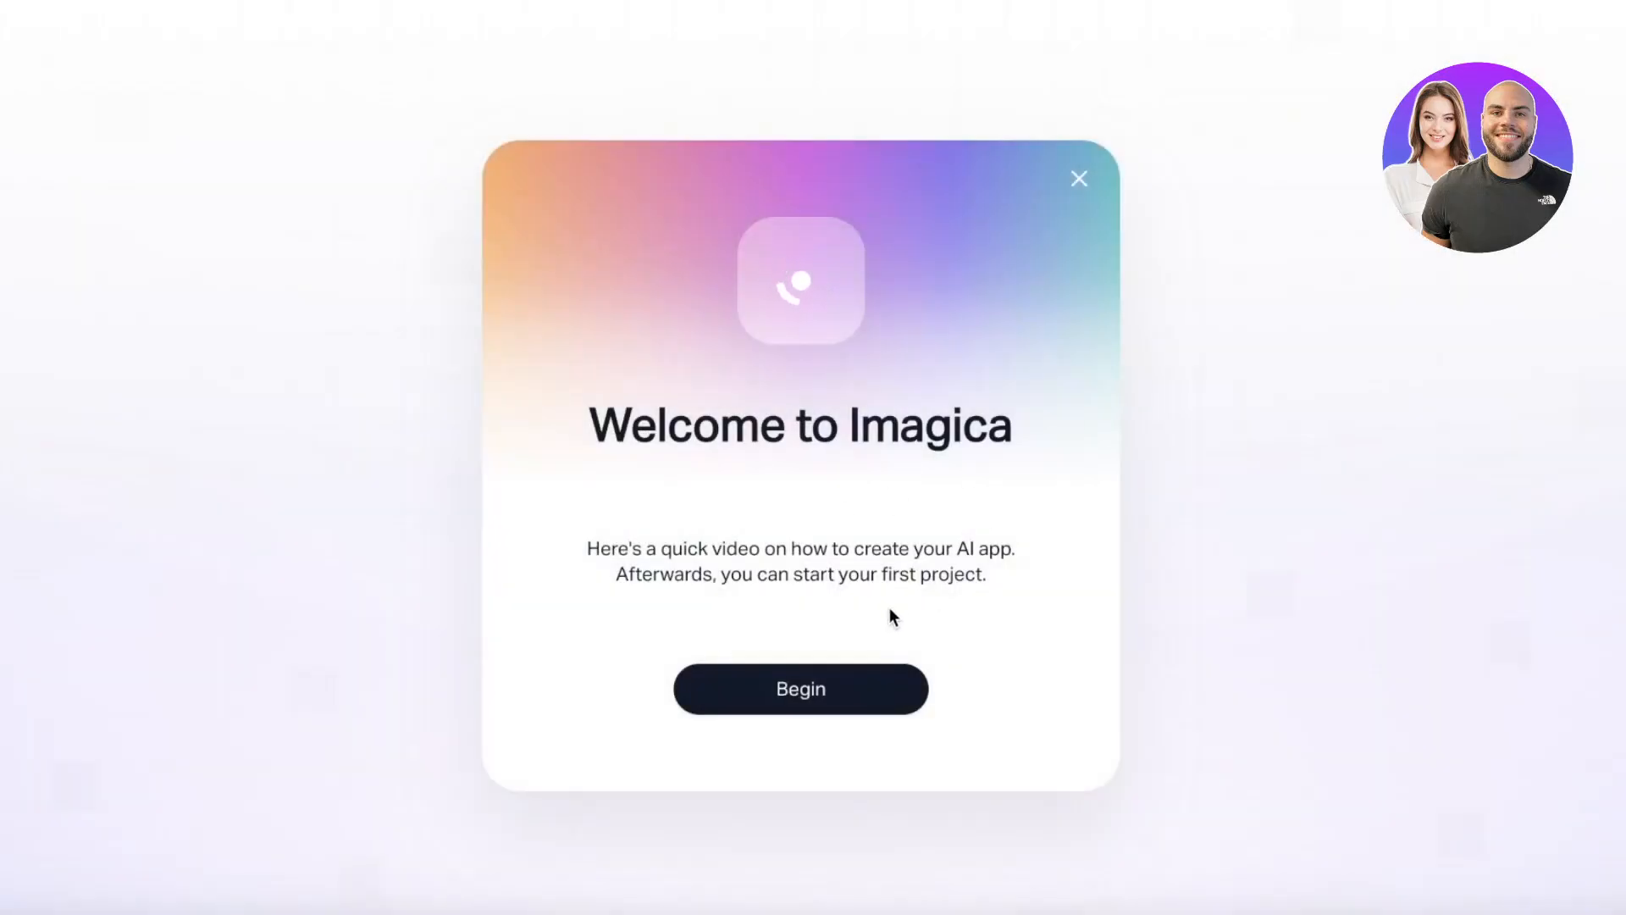
left_click(1078, 182)
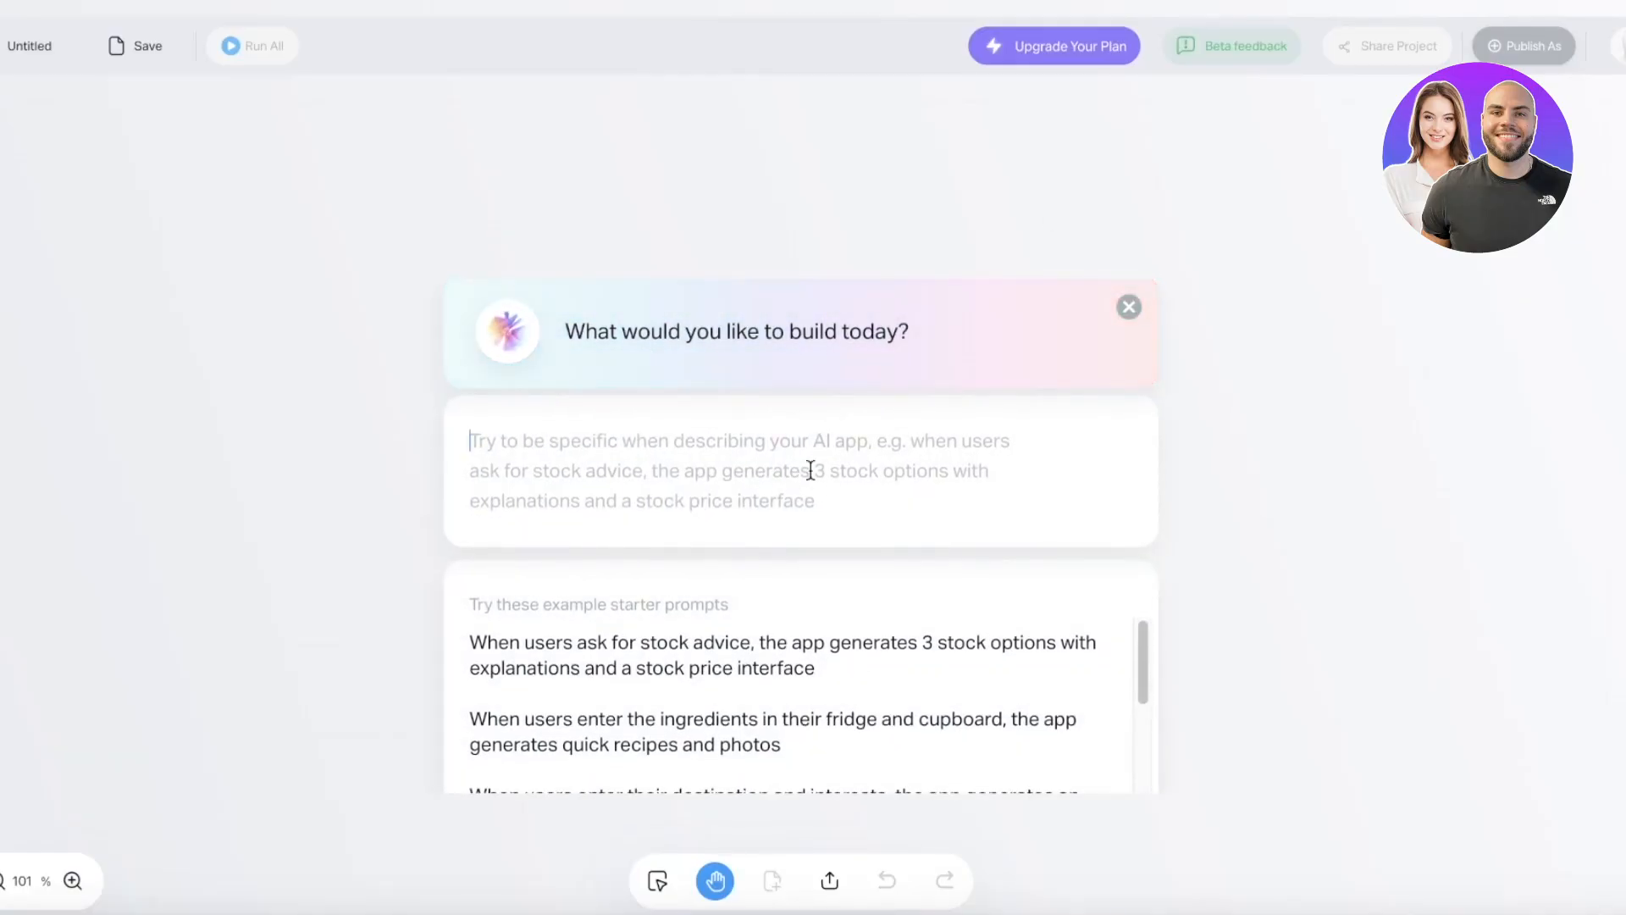
scroll(646, 675, "down", 5)
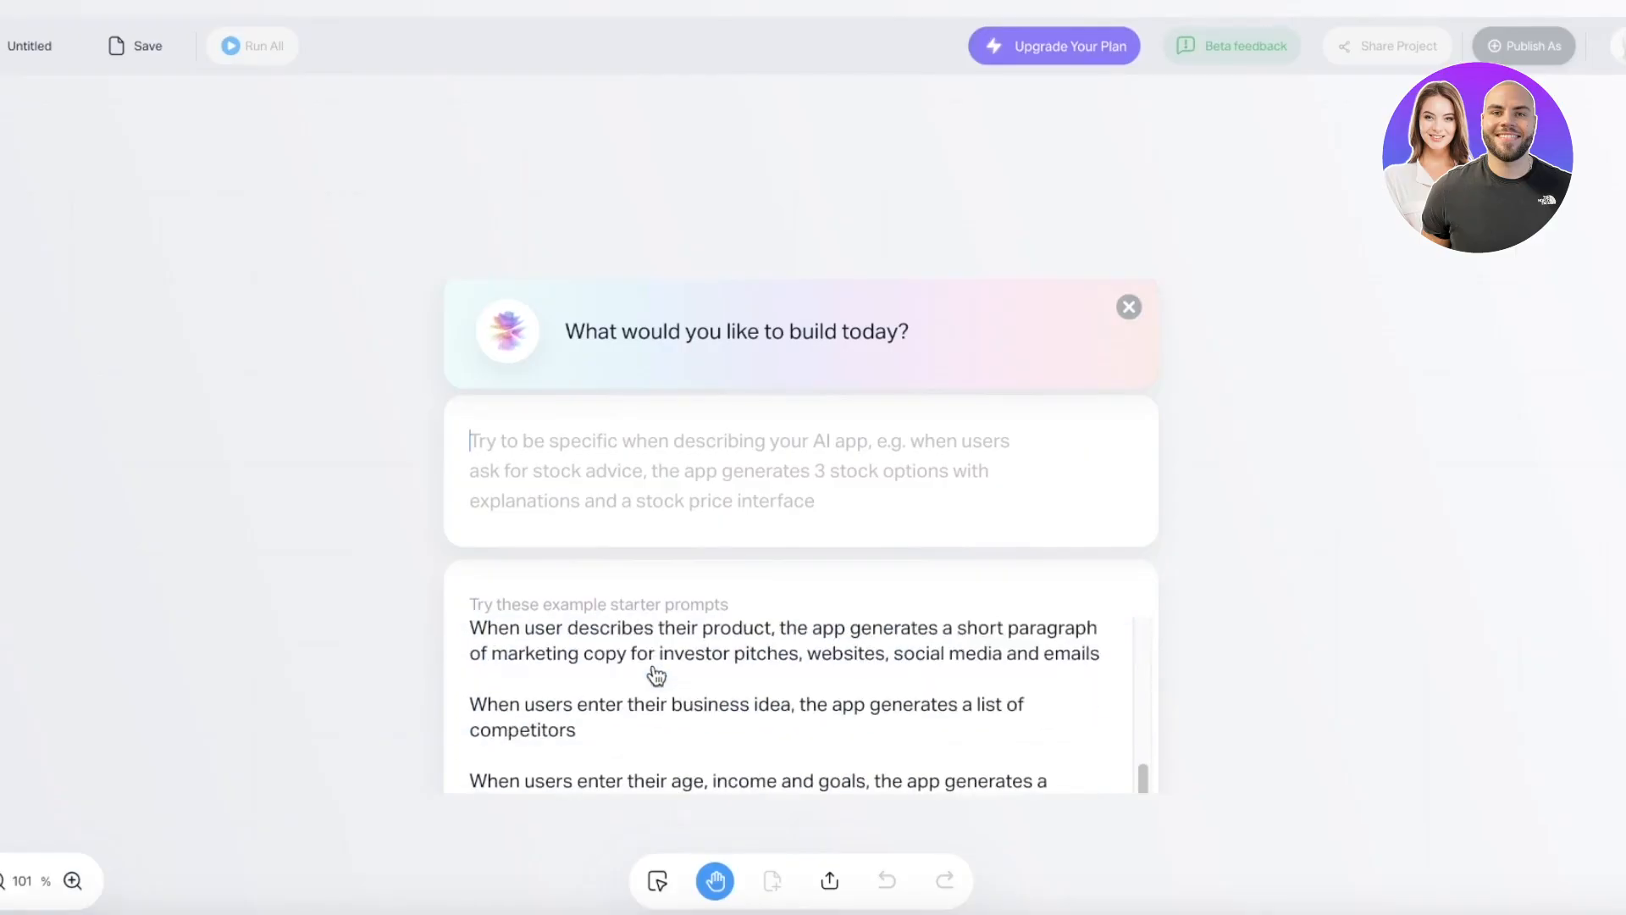
scroll(653, 673, "down", 3)
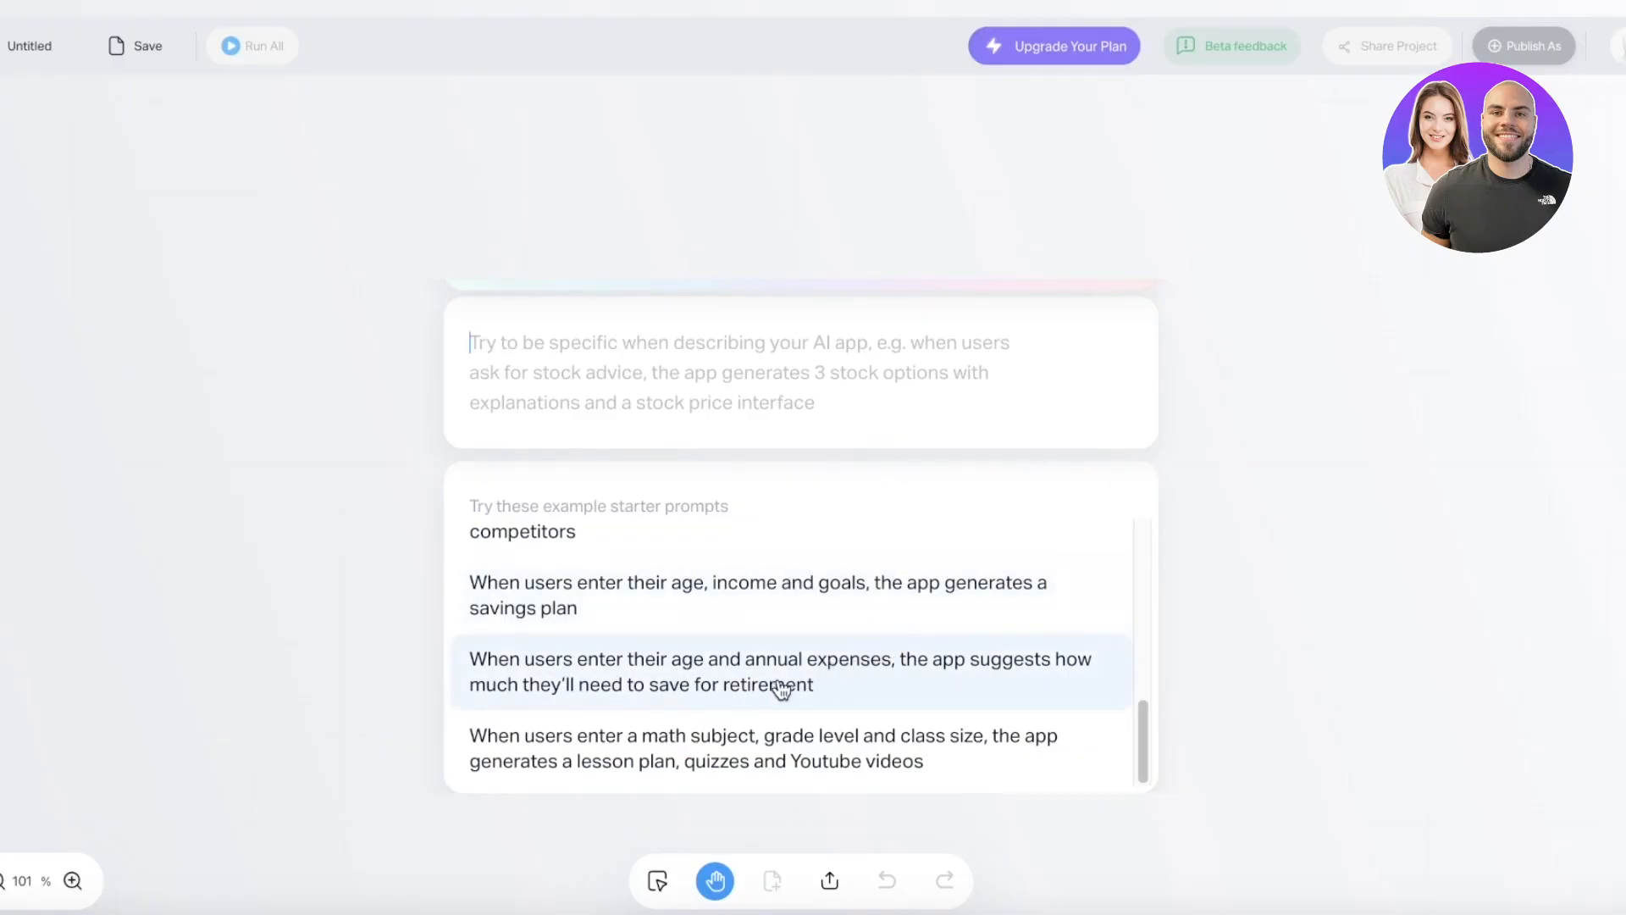
scroll(781, 691, "up", 5)
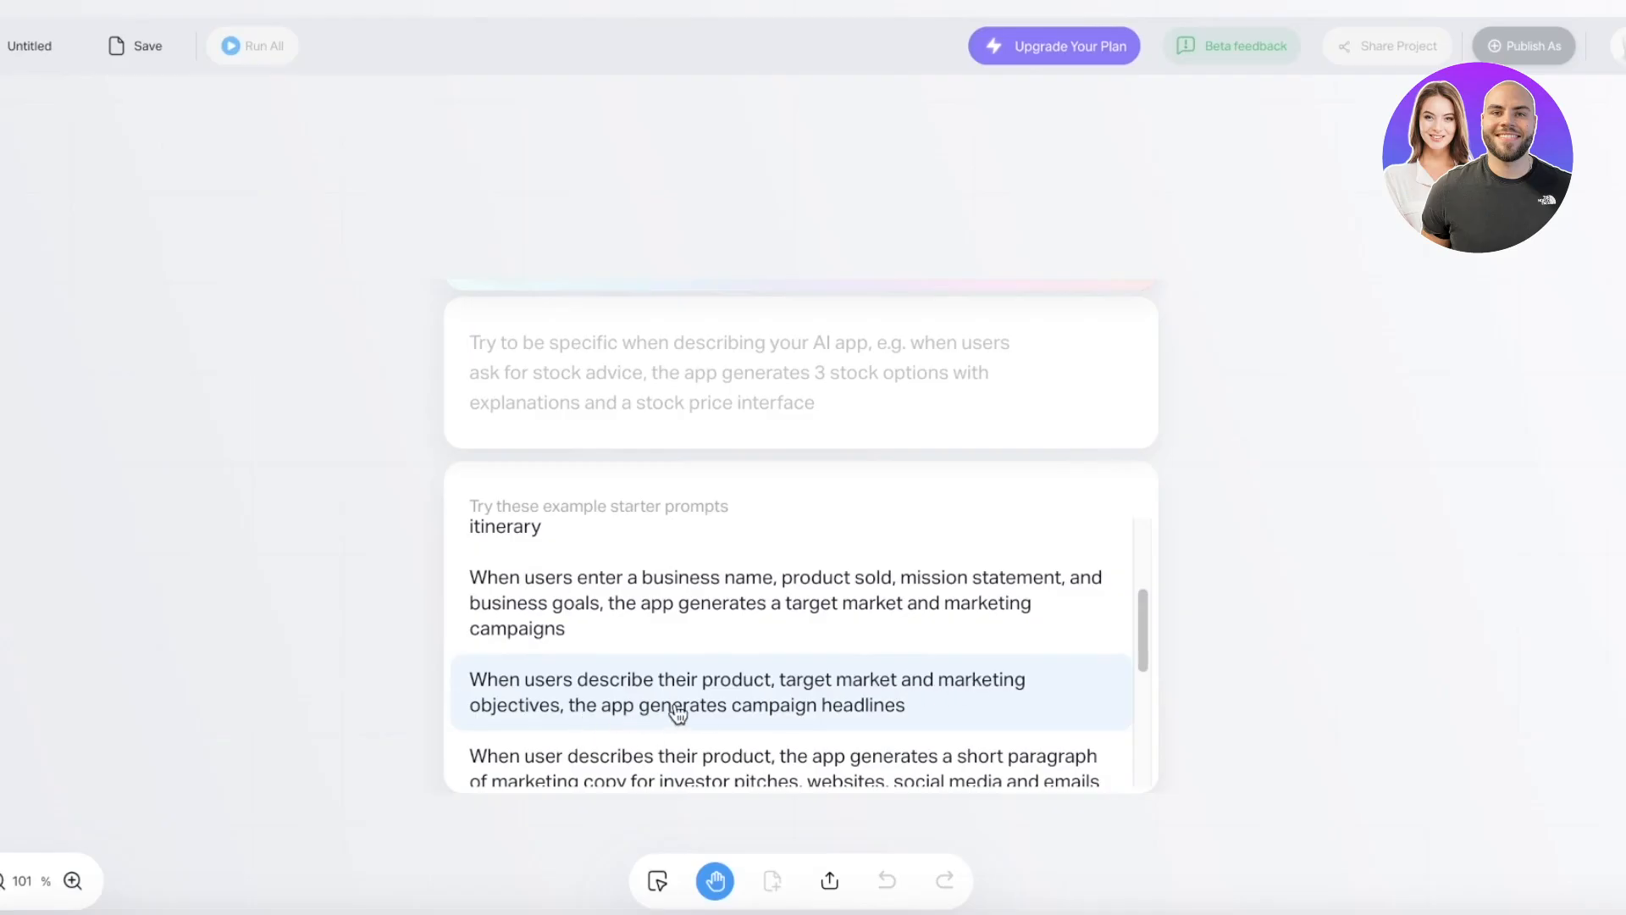
scroll(718, 676, "up", 3)
left_click(638, 370)
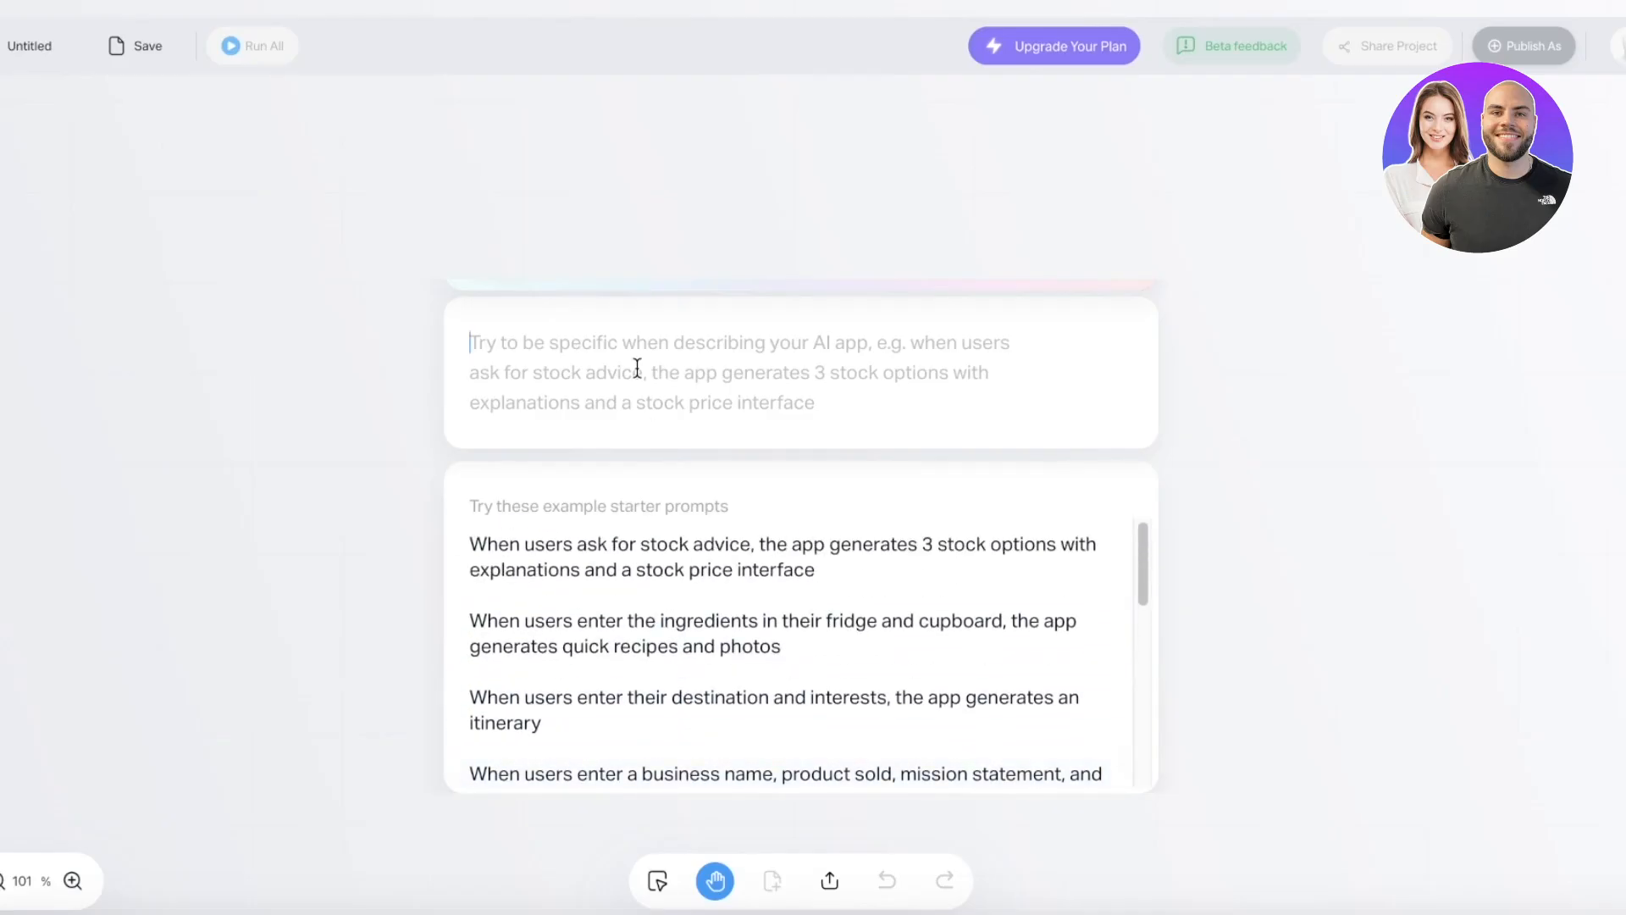
- Enter the nutrient, meal, fitness and health app description, fixing 'fittness' to 'fitness', and generate it
type("When users enter their weight, height and gender, the a")
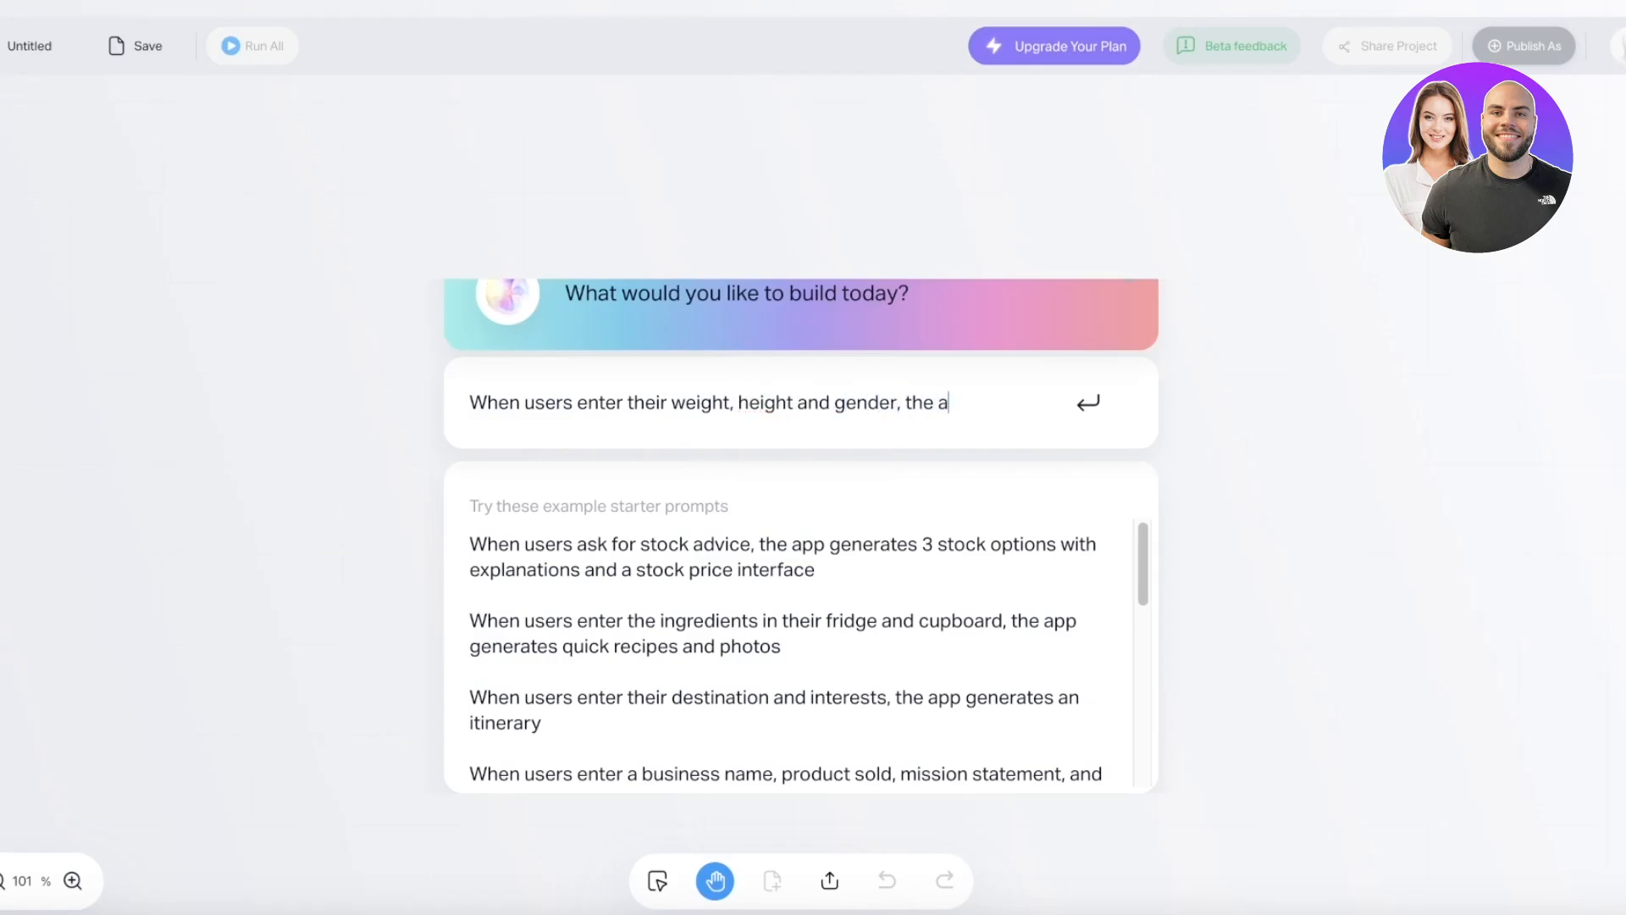
type("generates ")
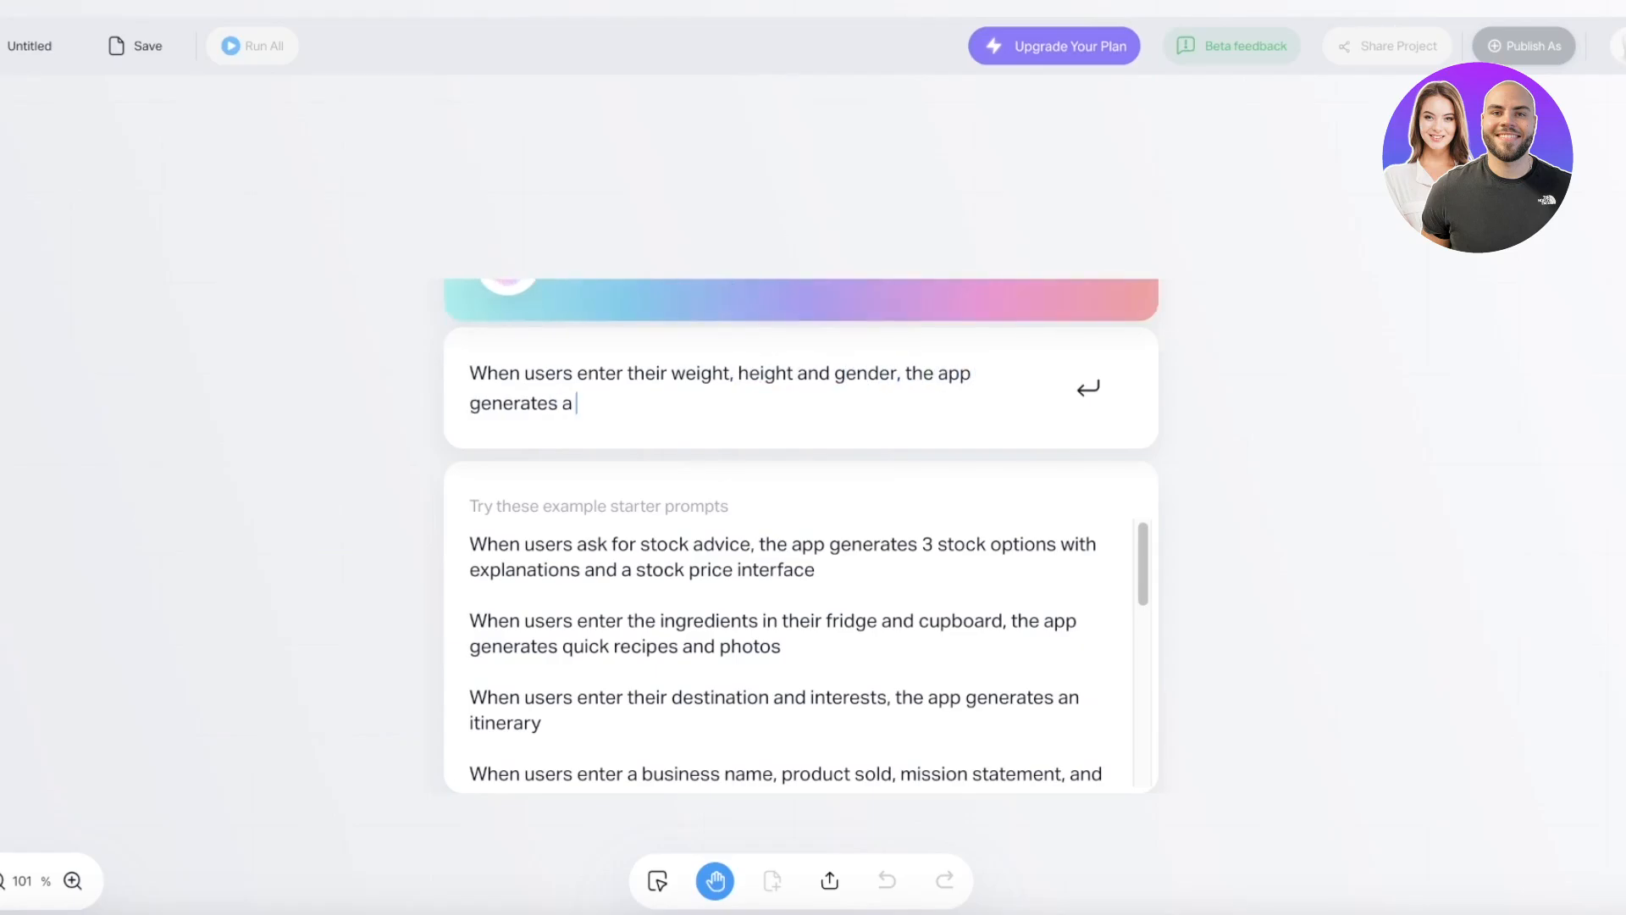
type("a recommended nutrient in")
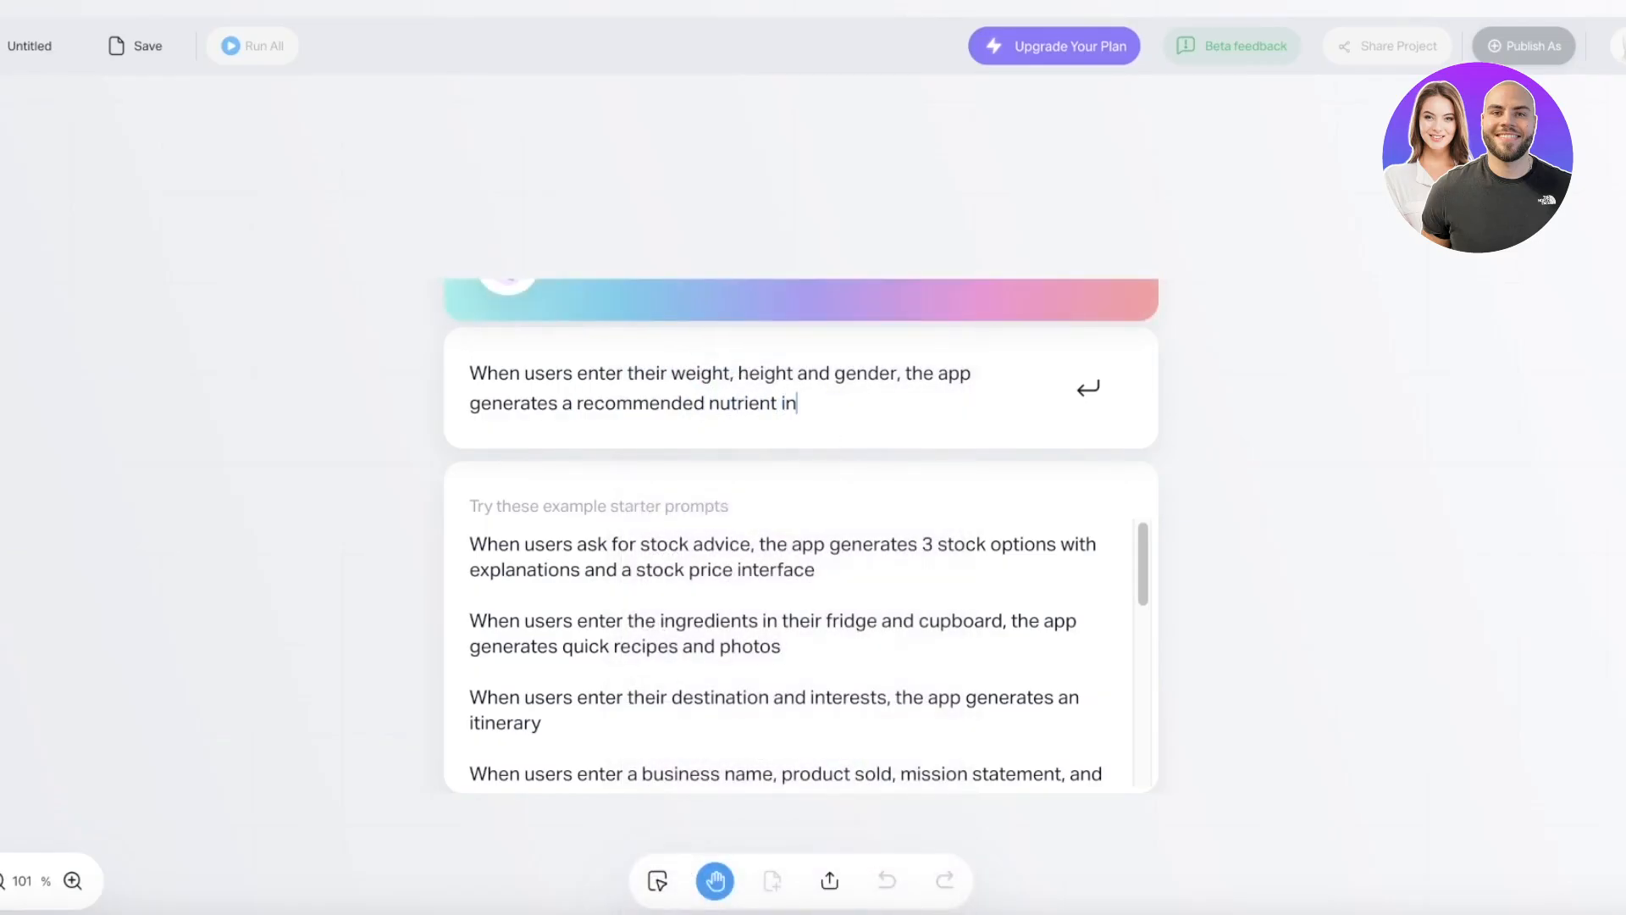
type("take, with some ex")
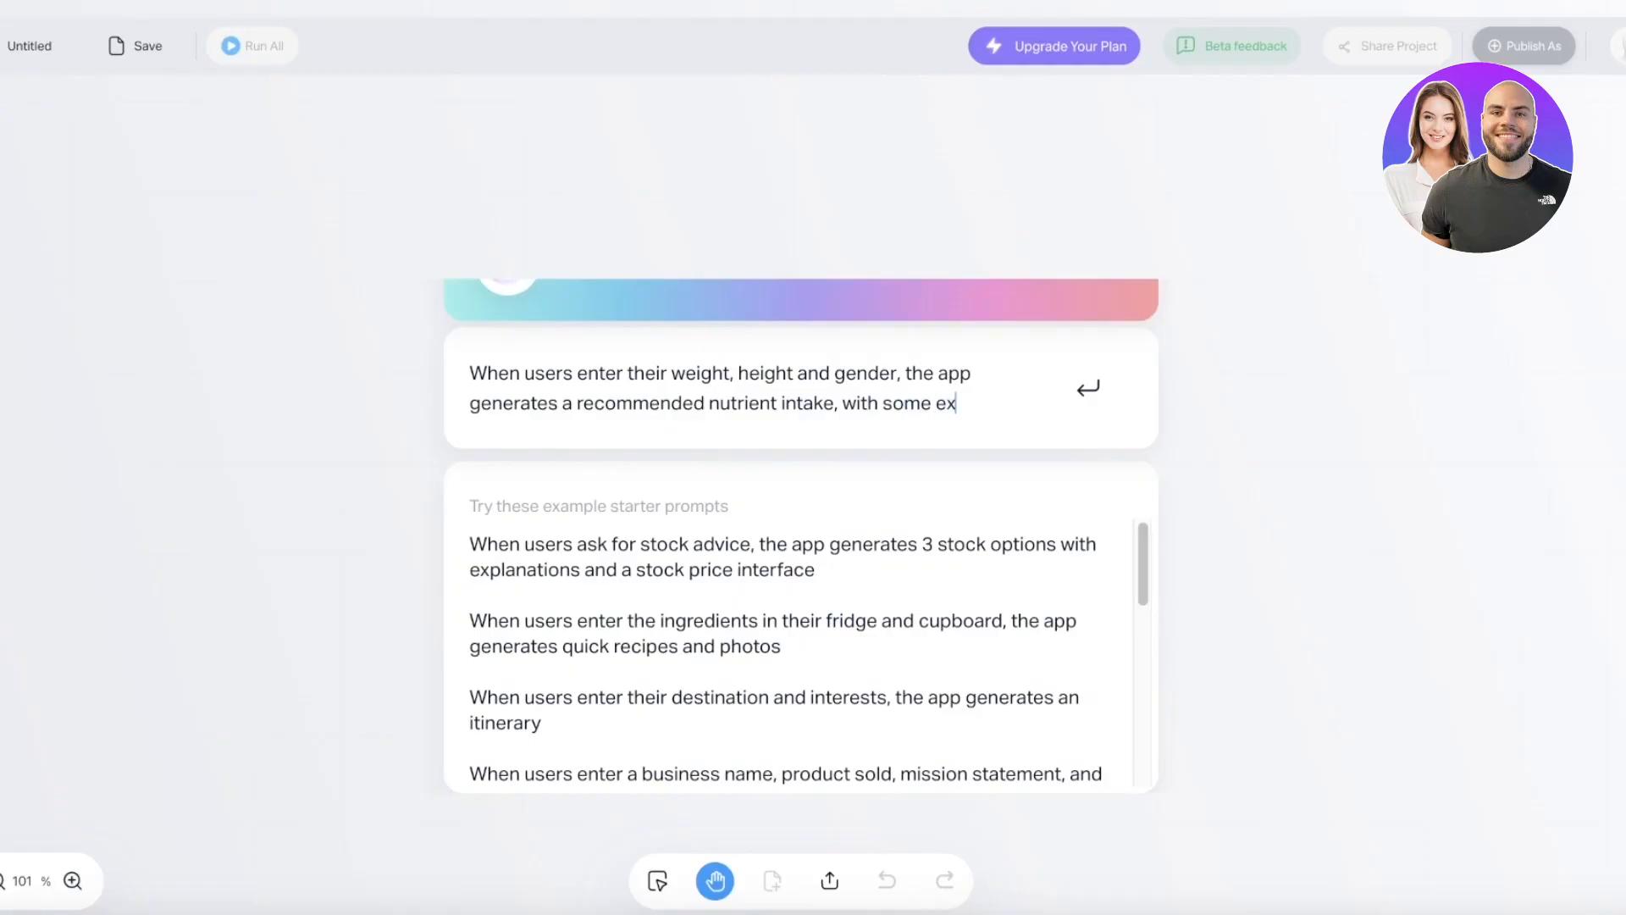
type("amples of mea")
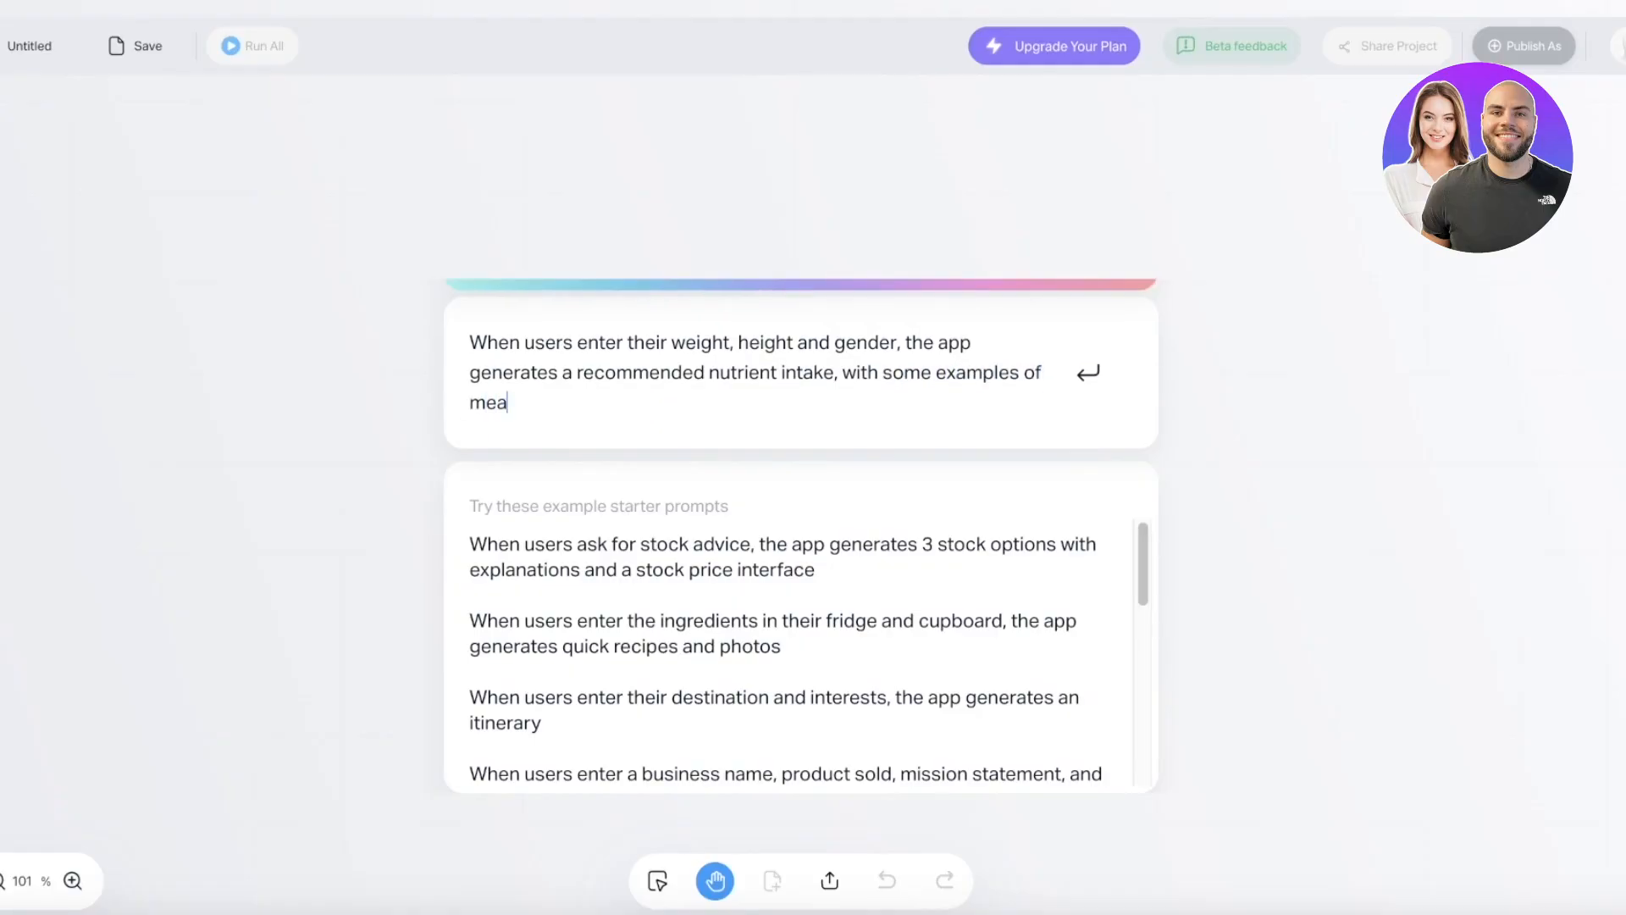
type("ls and provides fittness and health guidance")
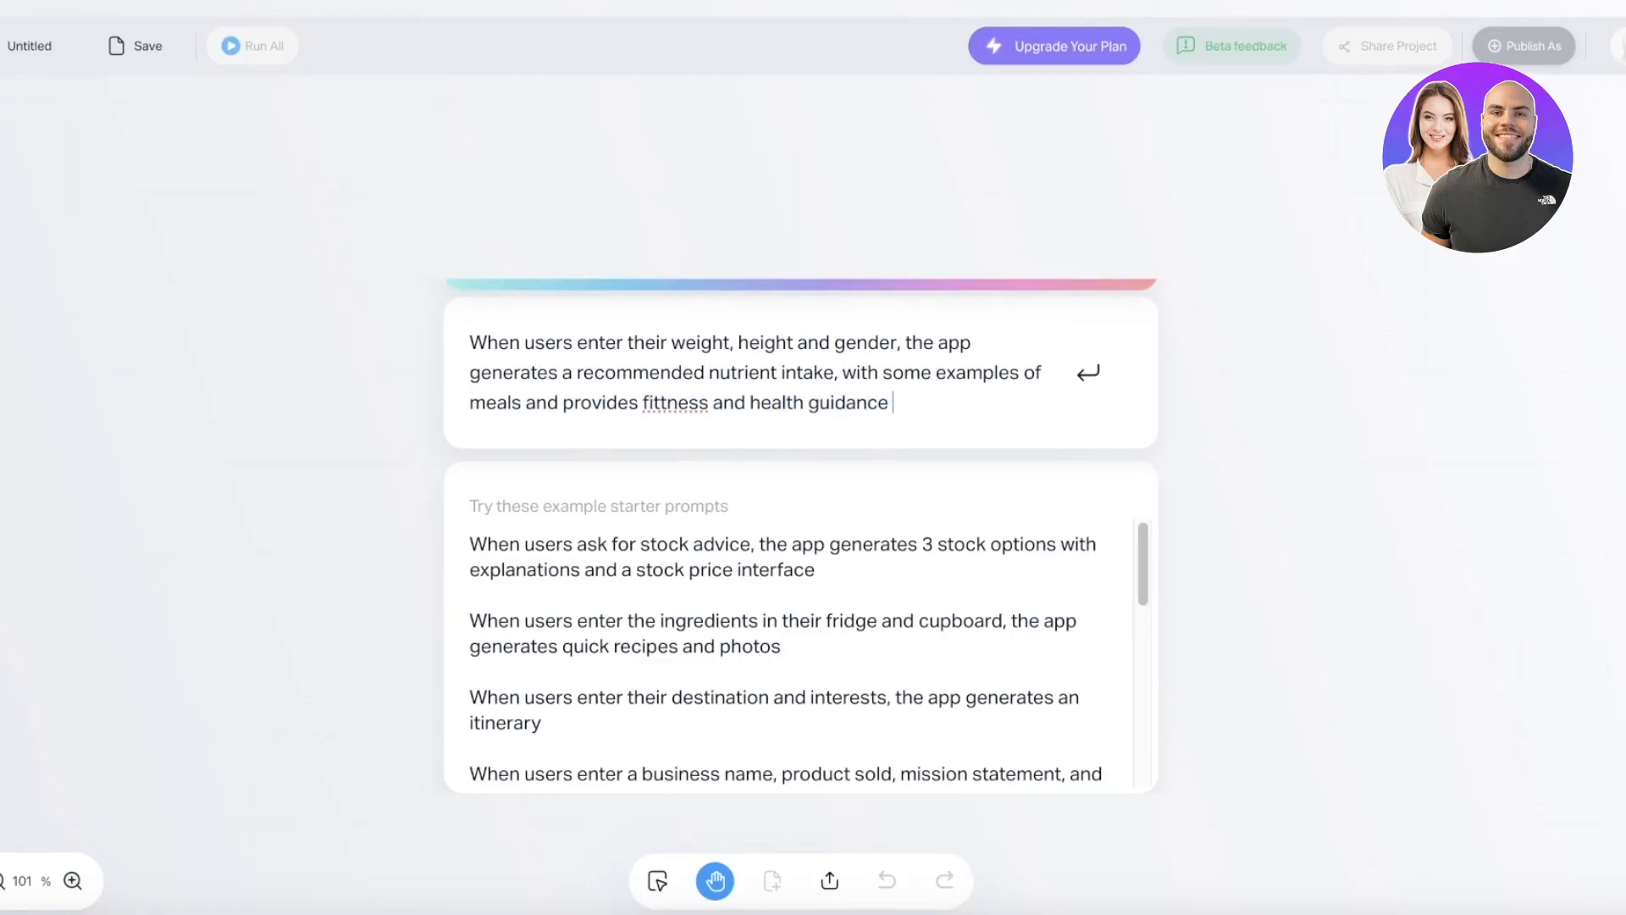
left_click(670, 386)
key("BackSpace")
left_click(939, 410)
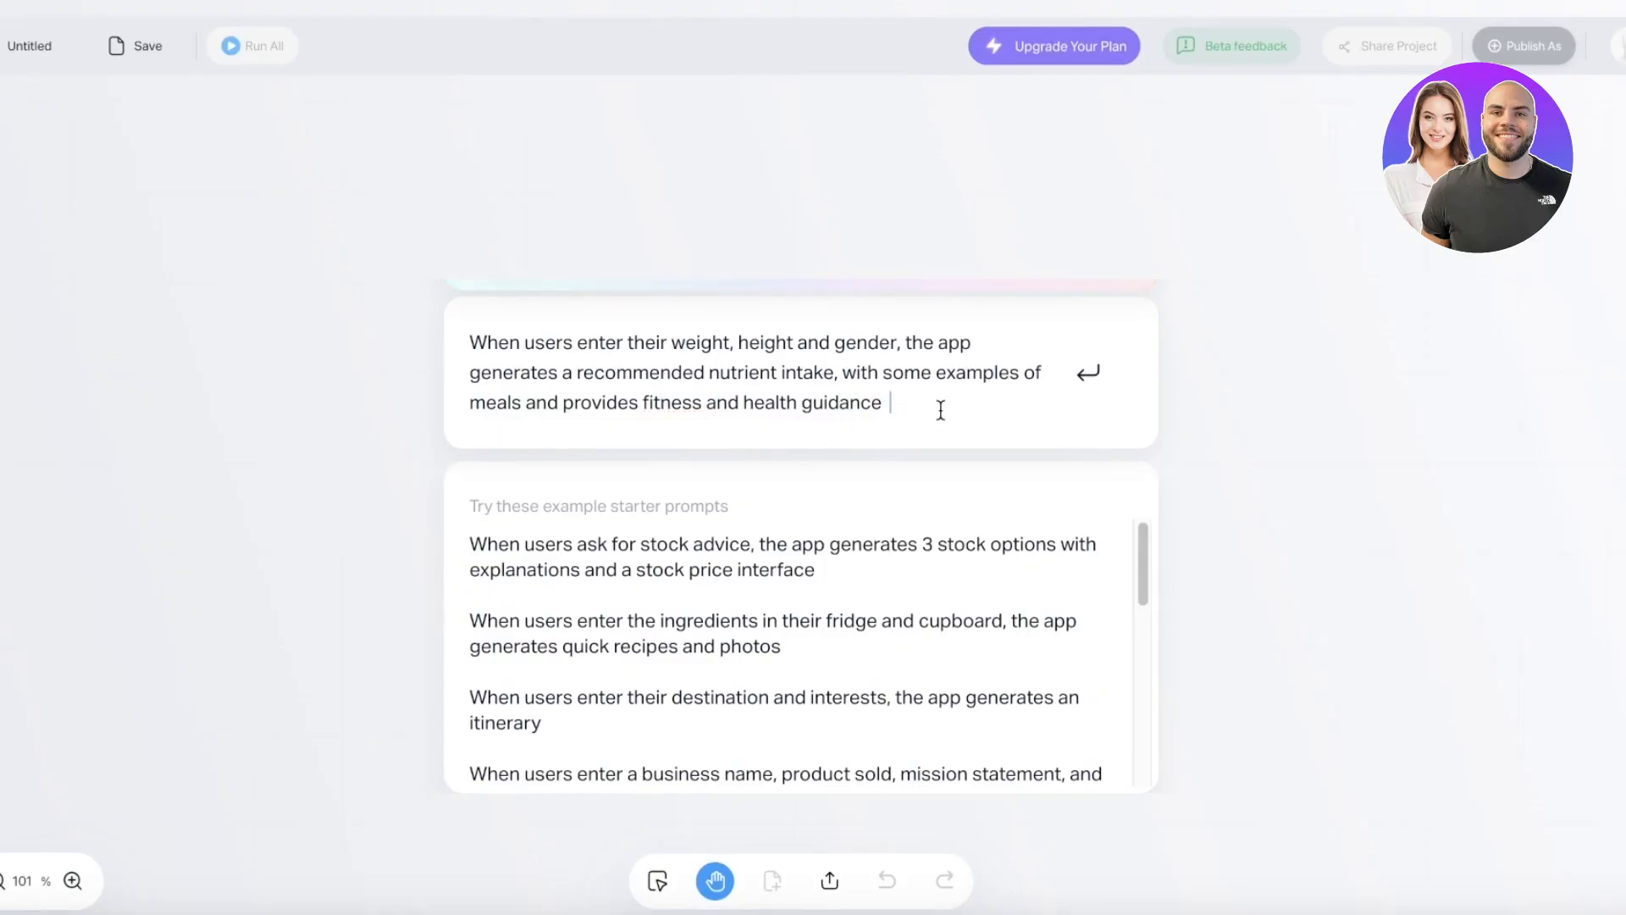
key("Return")
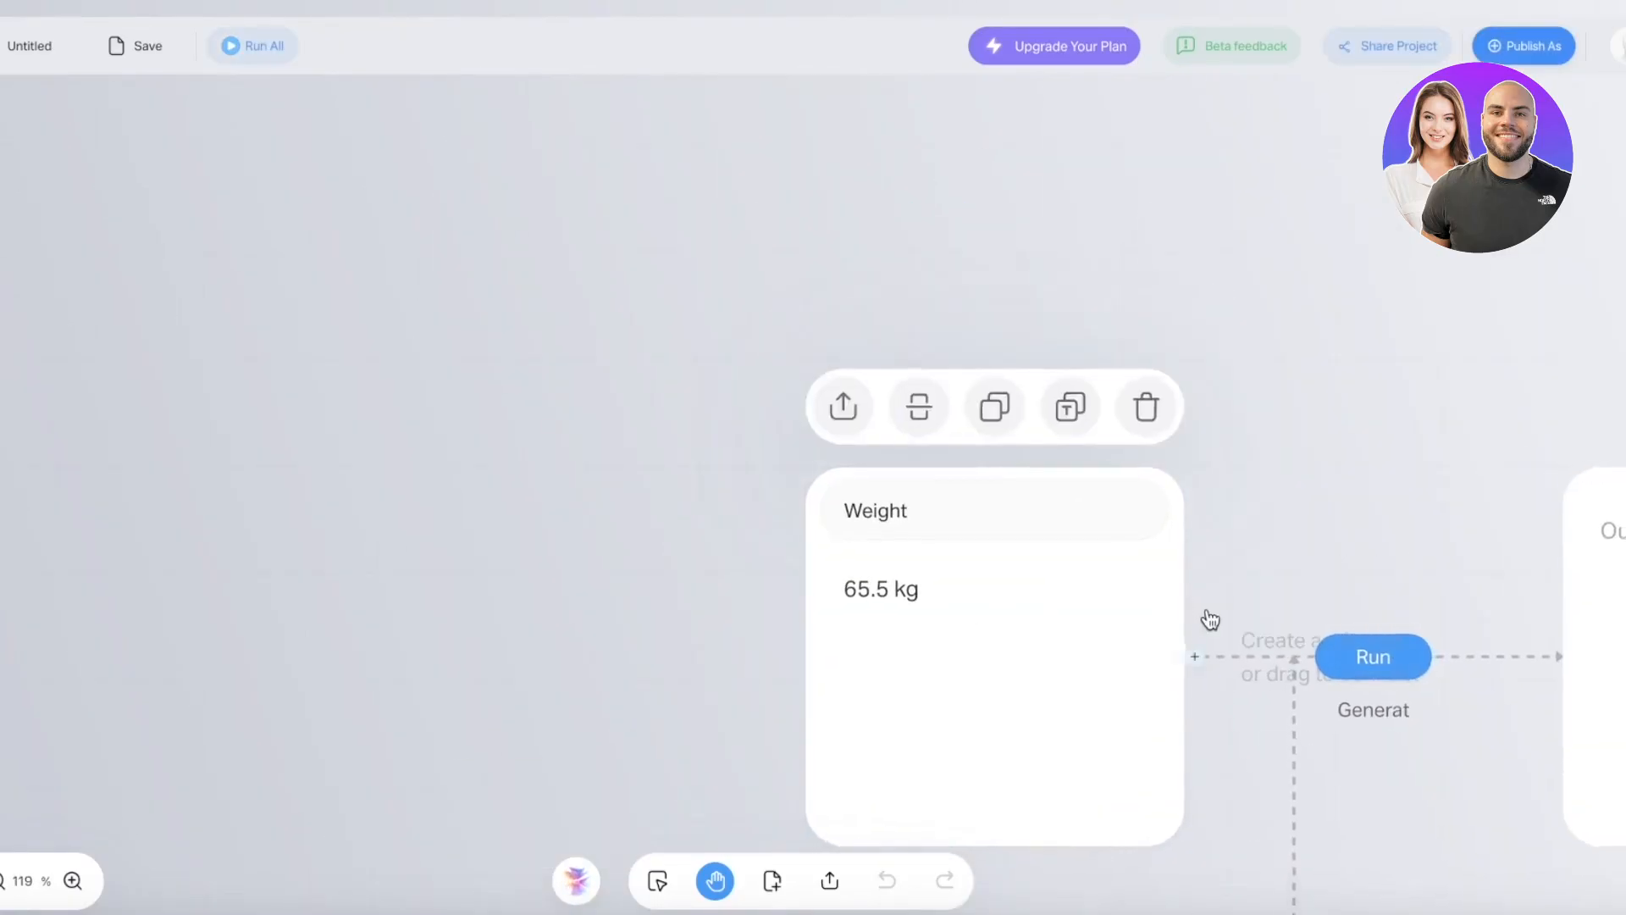
- Review the Height, Gender and nutrient recommendation cards, then run the fitness guidance step
scroll(1208, 610, "down", 2)
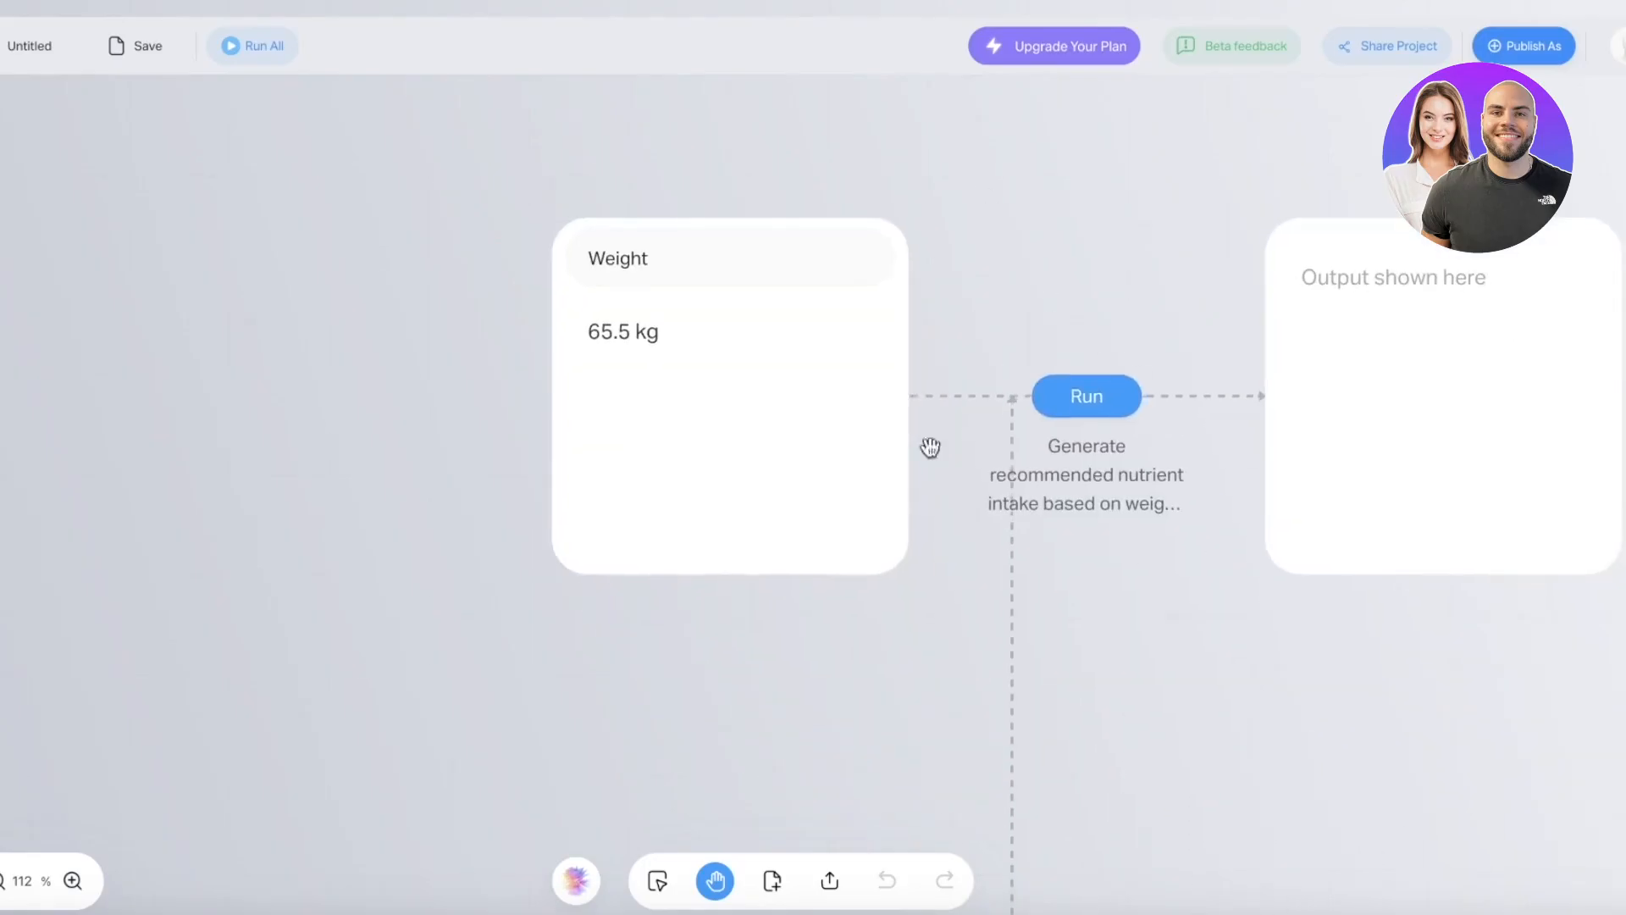
scroll(1354, 511, "down", 10)
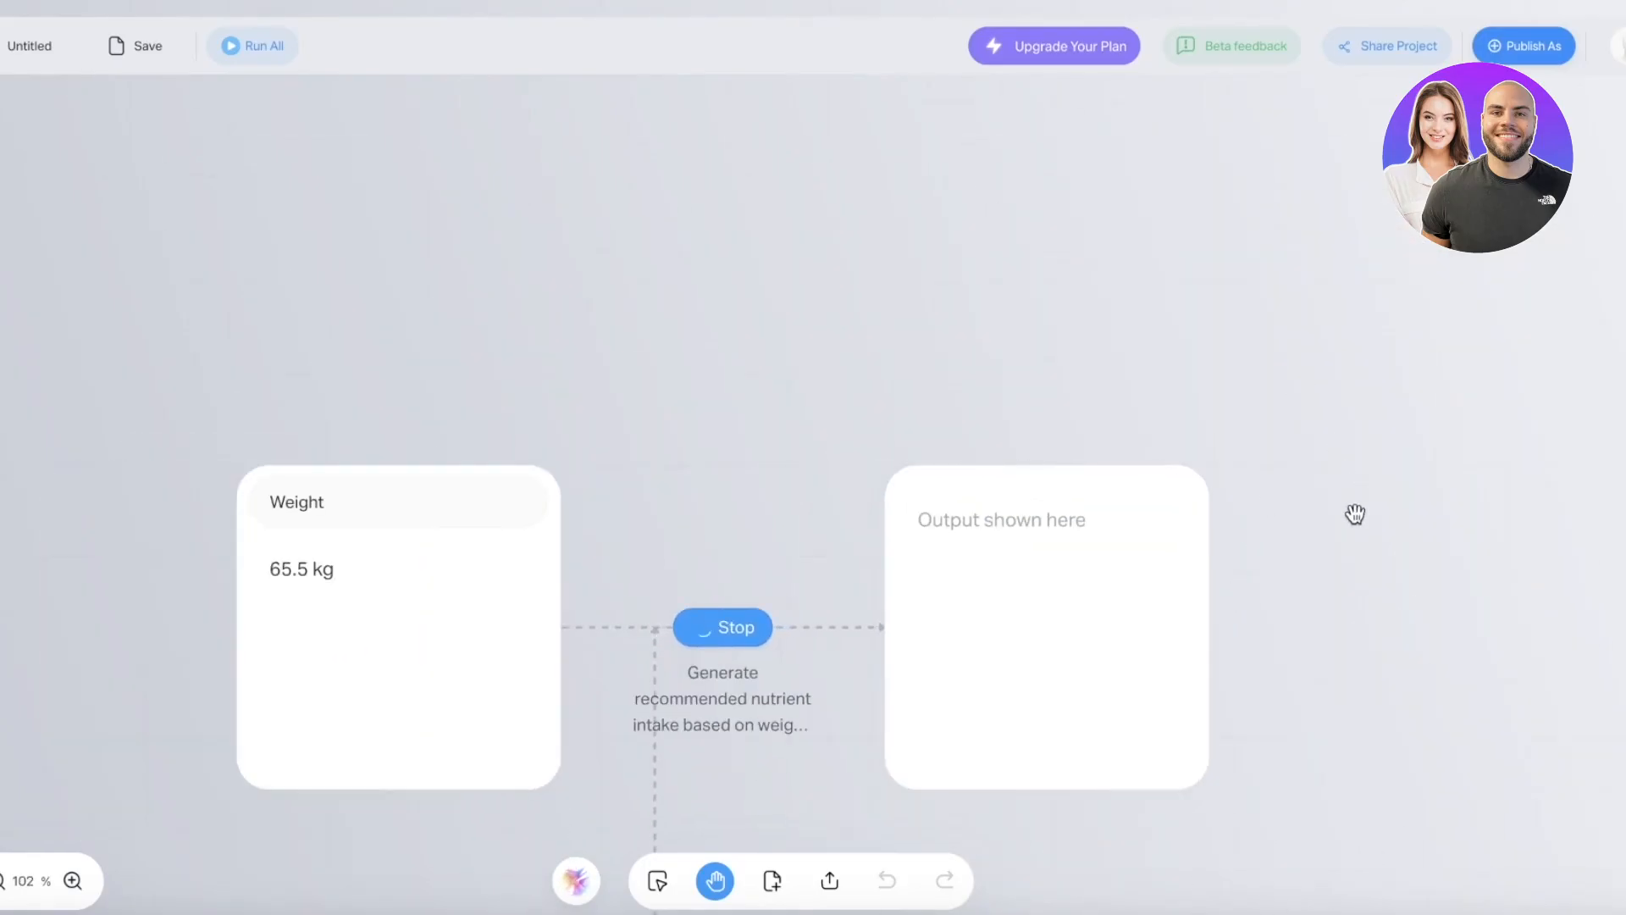
scroll(869, 611, "up", 4)
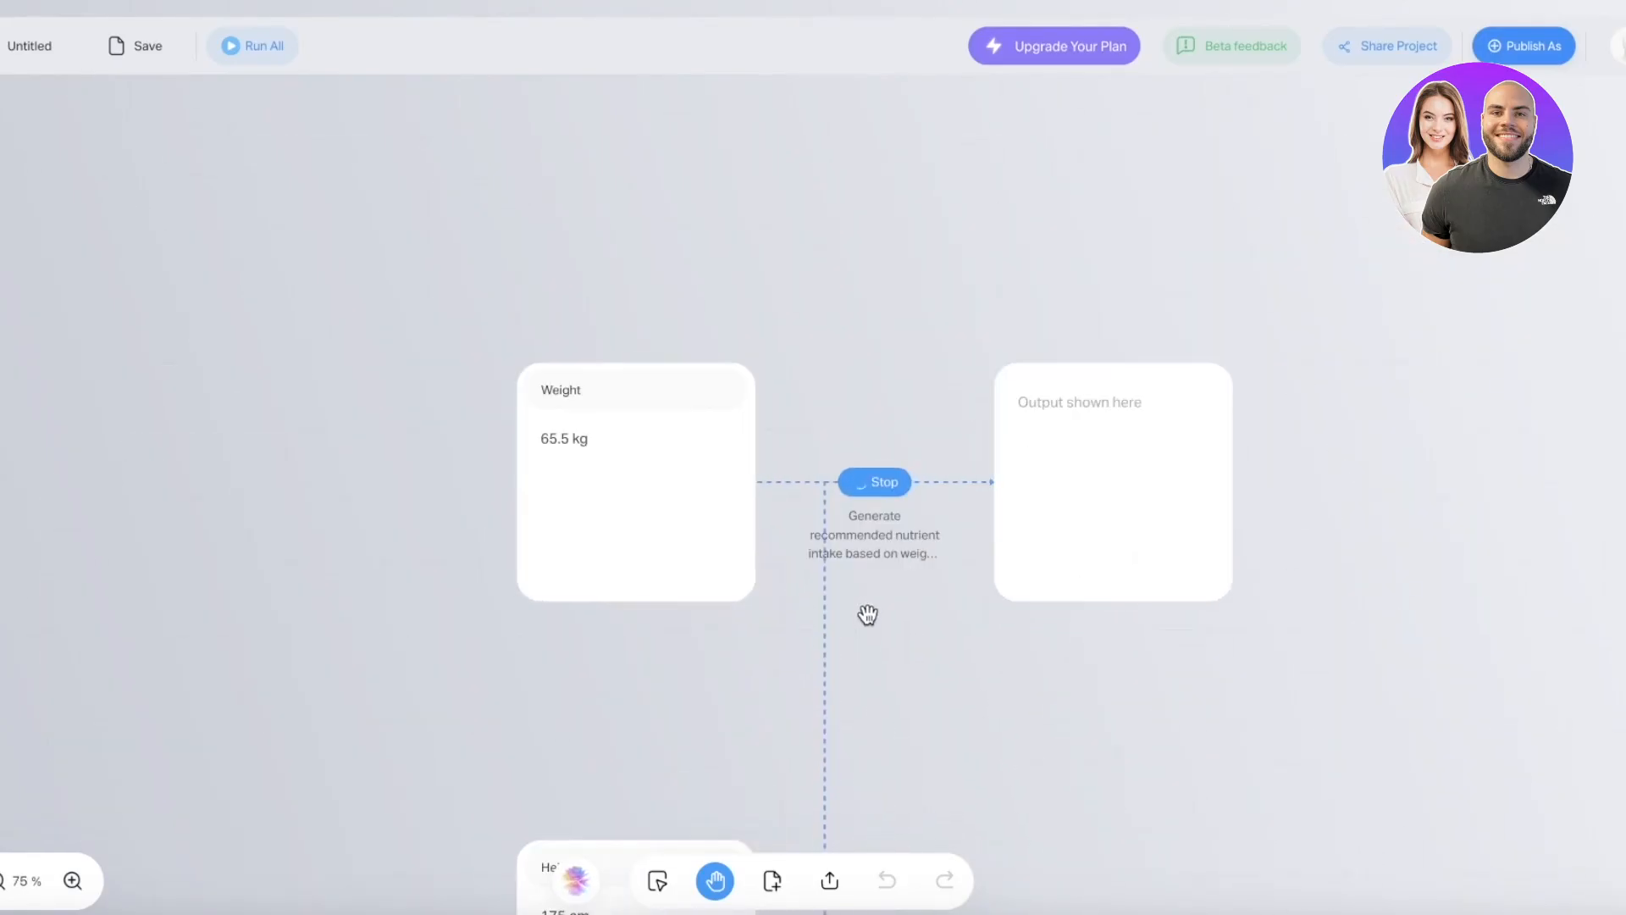
scroll(974, 593, "down", 2)
left_click_drag(980, 748, 983, 141)
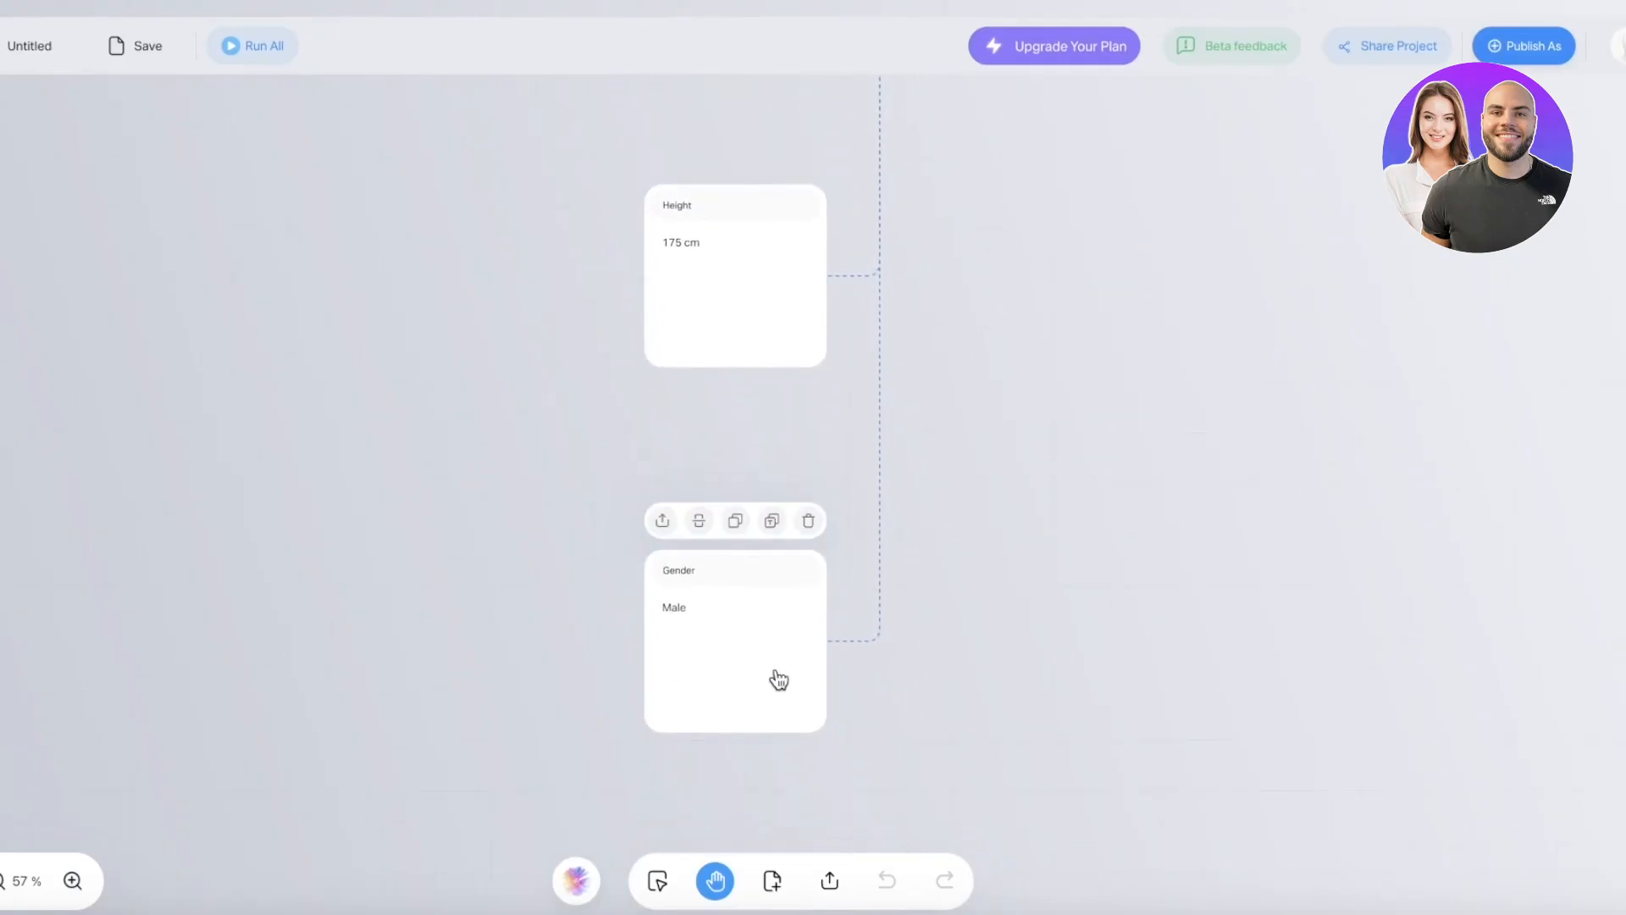
scroll(963, 486, "down", 3)
left_click_drag(1104, 395, 812, 809)
scroll(745, 394, "up", 8)
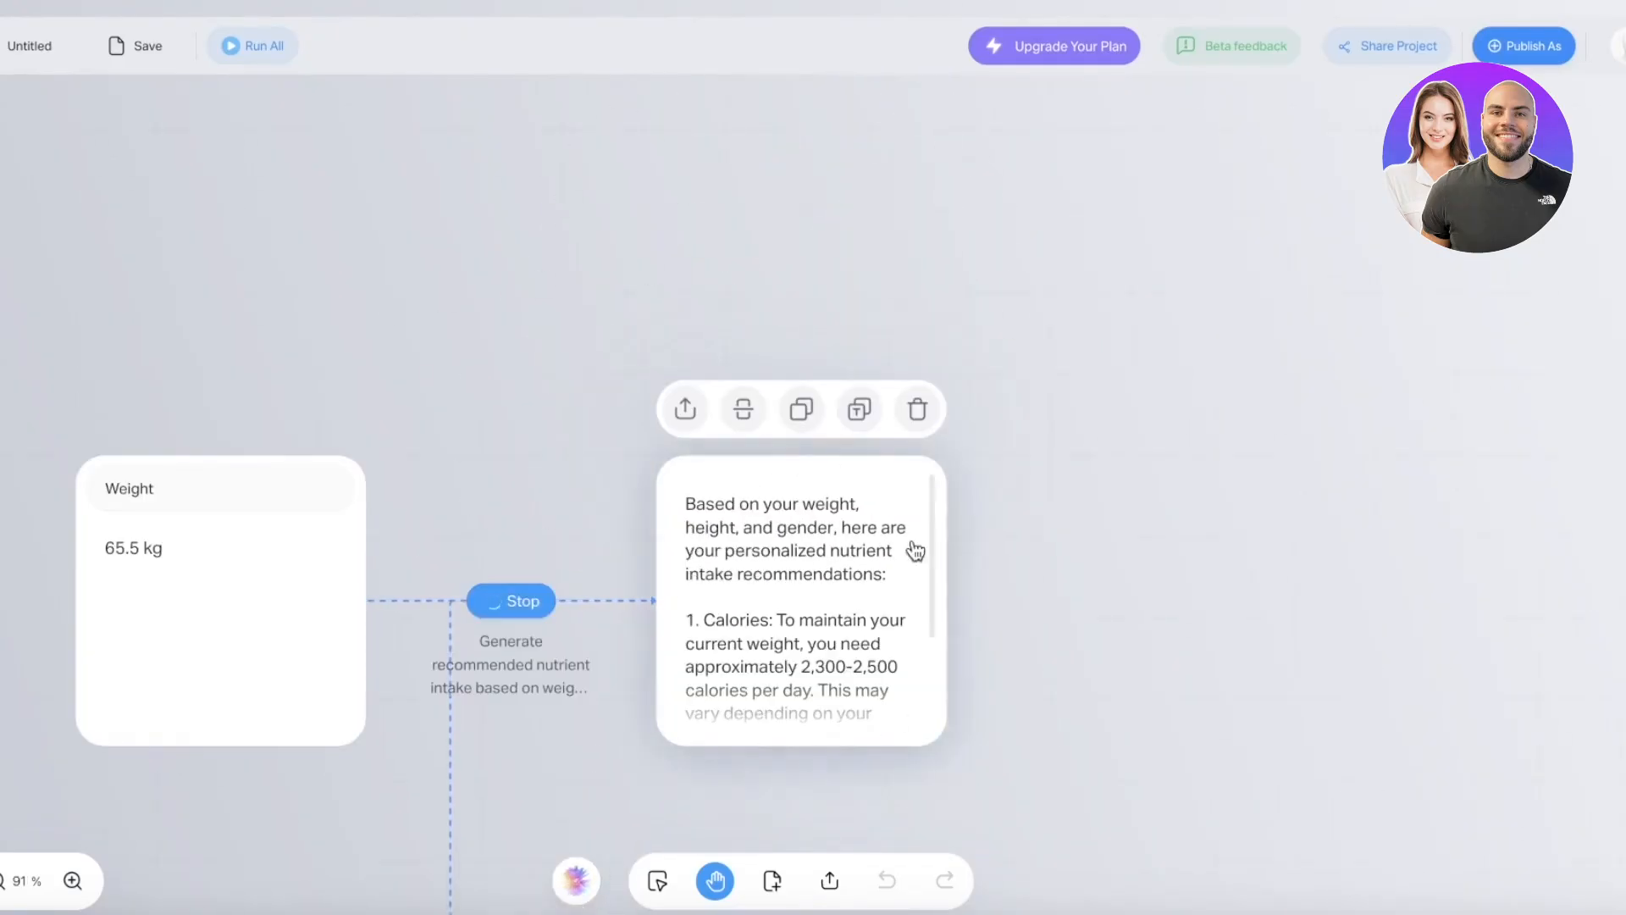
scroll(889, 547, "down", 2)
scroll(744, 617, "down", 3)
scroll(1075, 628, "down", 4)
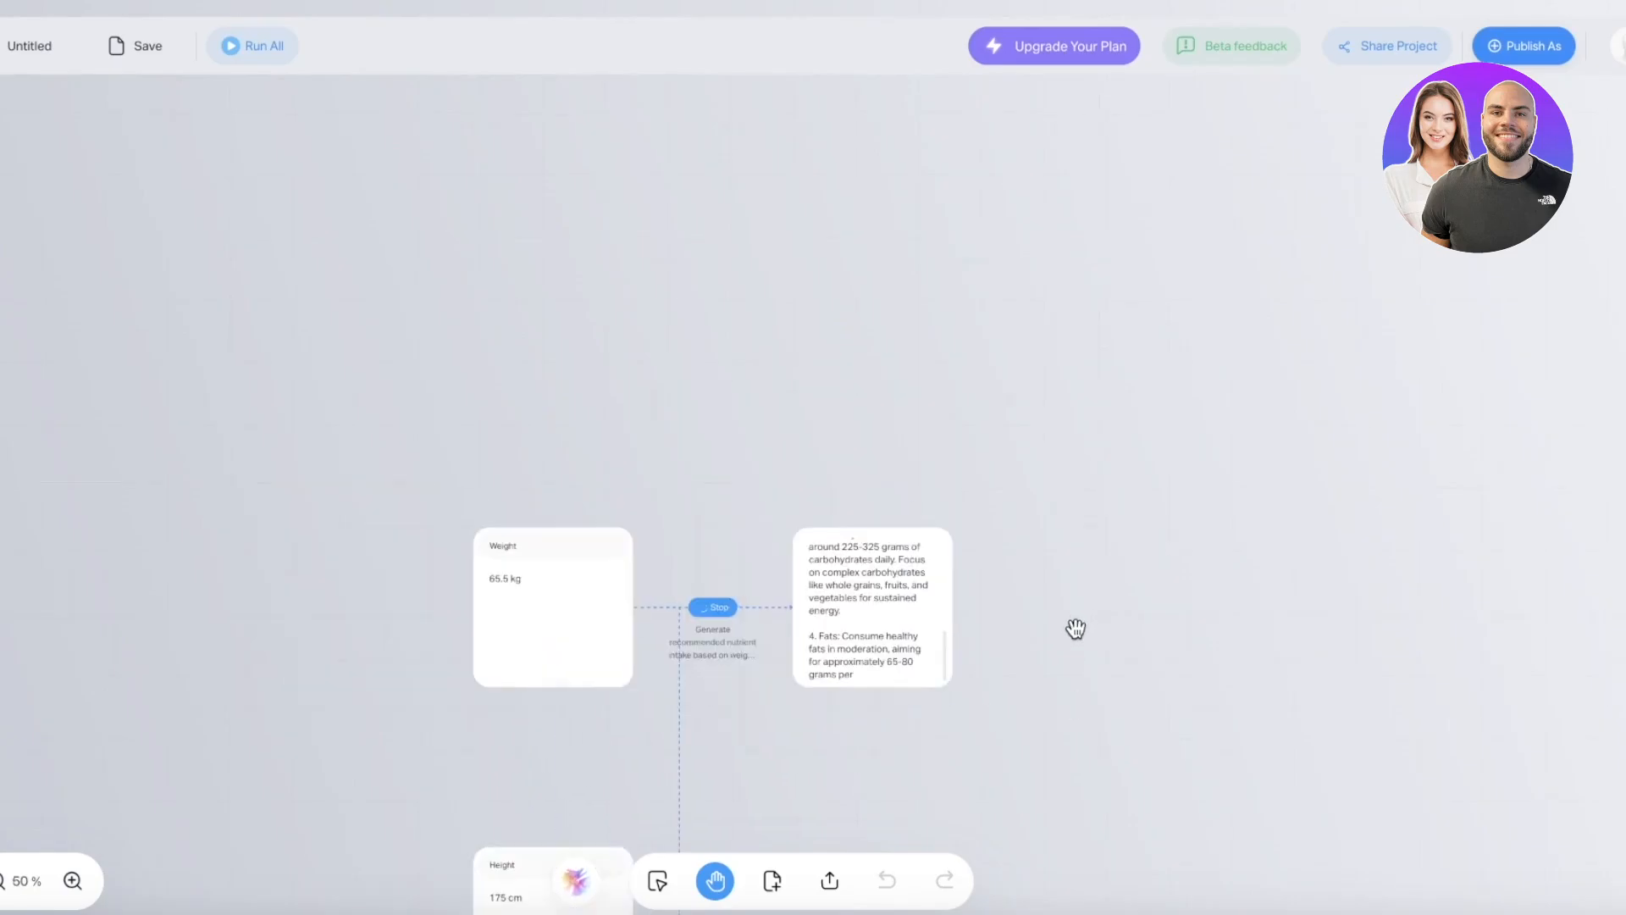
scroll(1061, 643, "up", 12)
left_click_drag(870, 719, 948, 421)
scroll(446, 390, "down", 8)
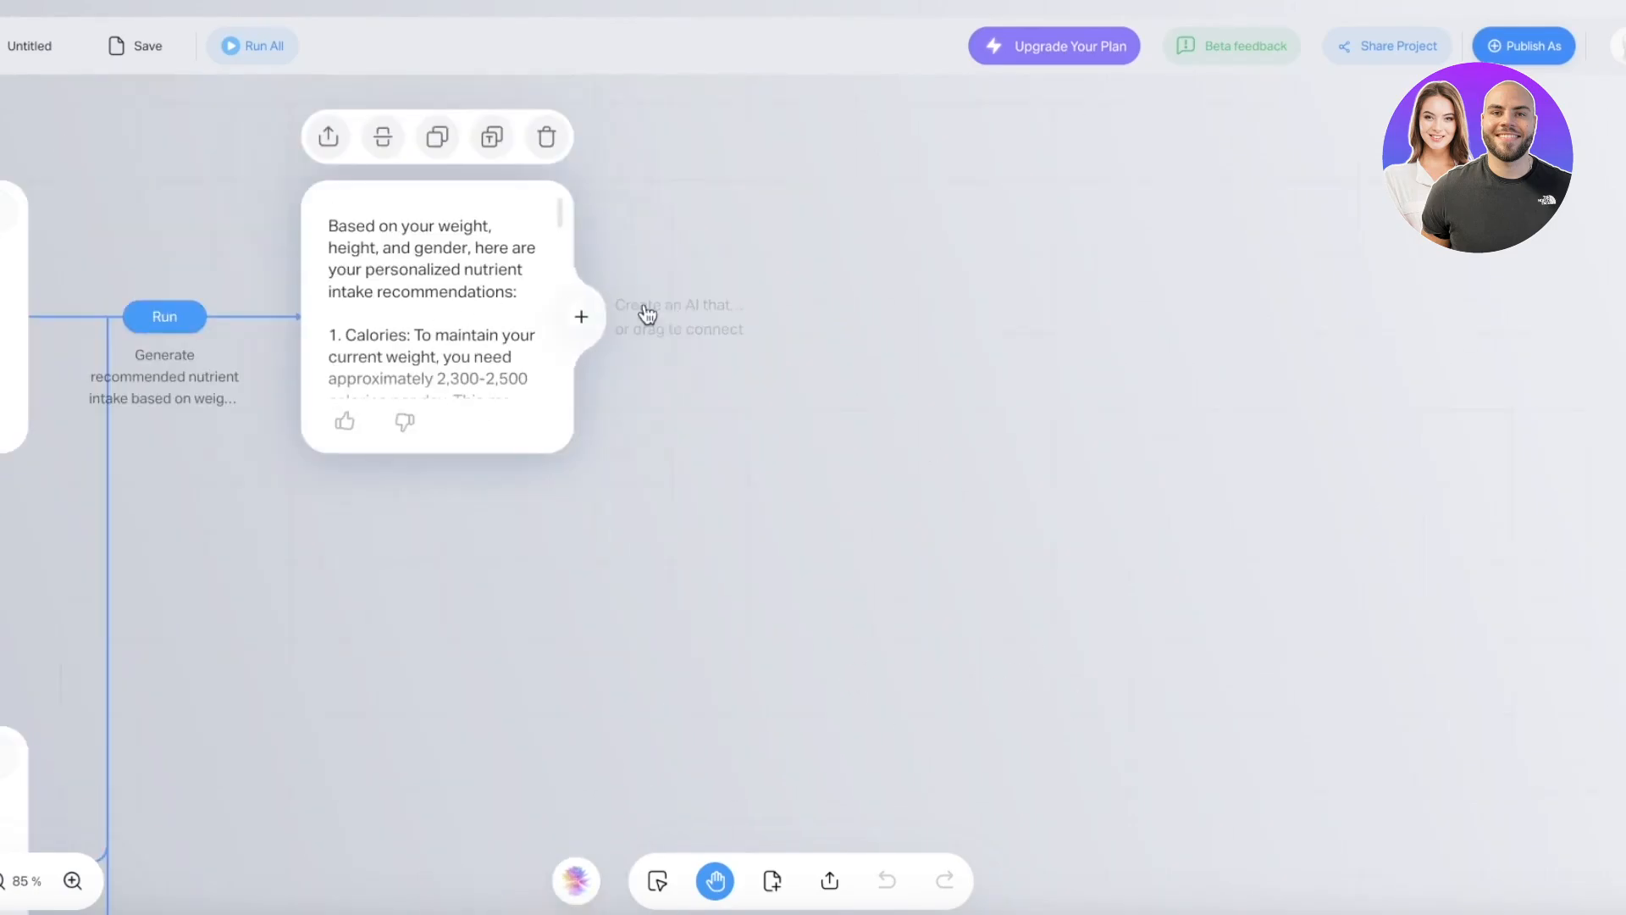
scroll(744, 407, "up", 2)
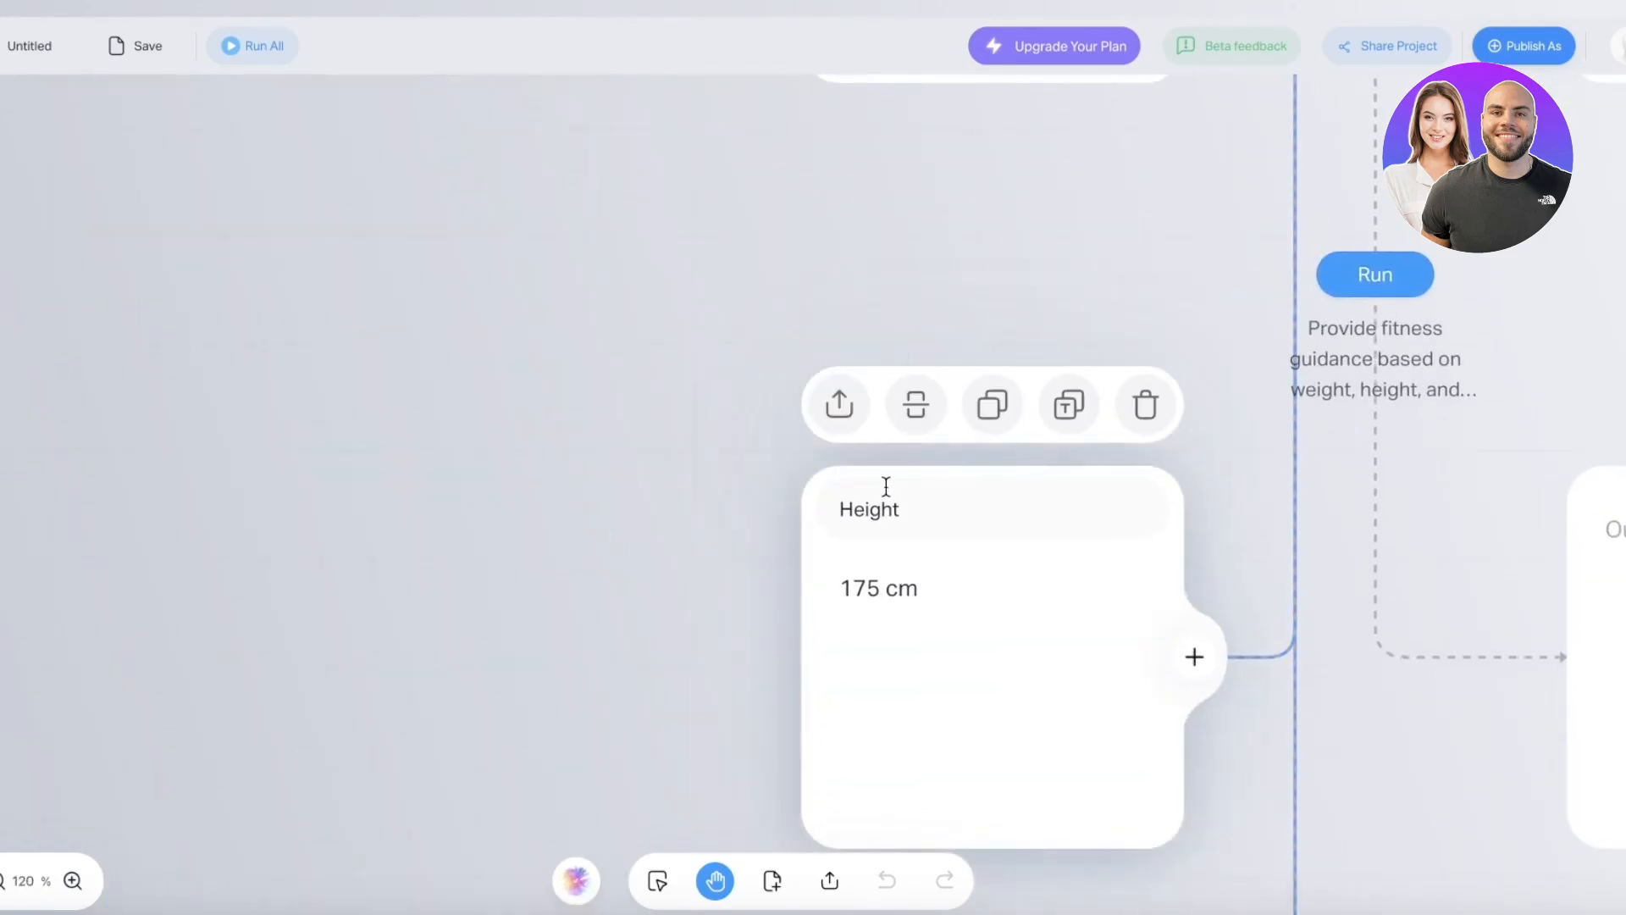
scroll(886, 488, "down", 3)
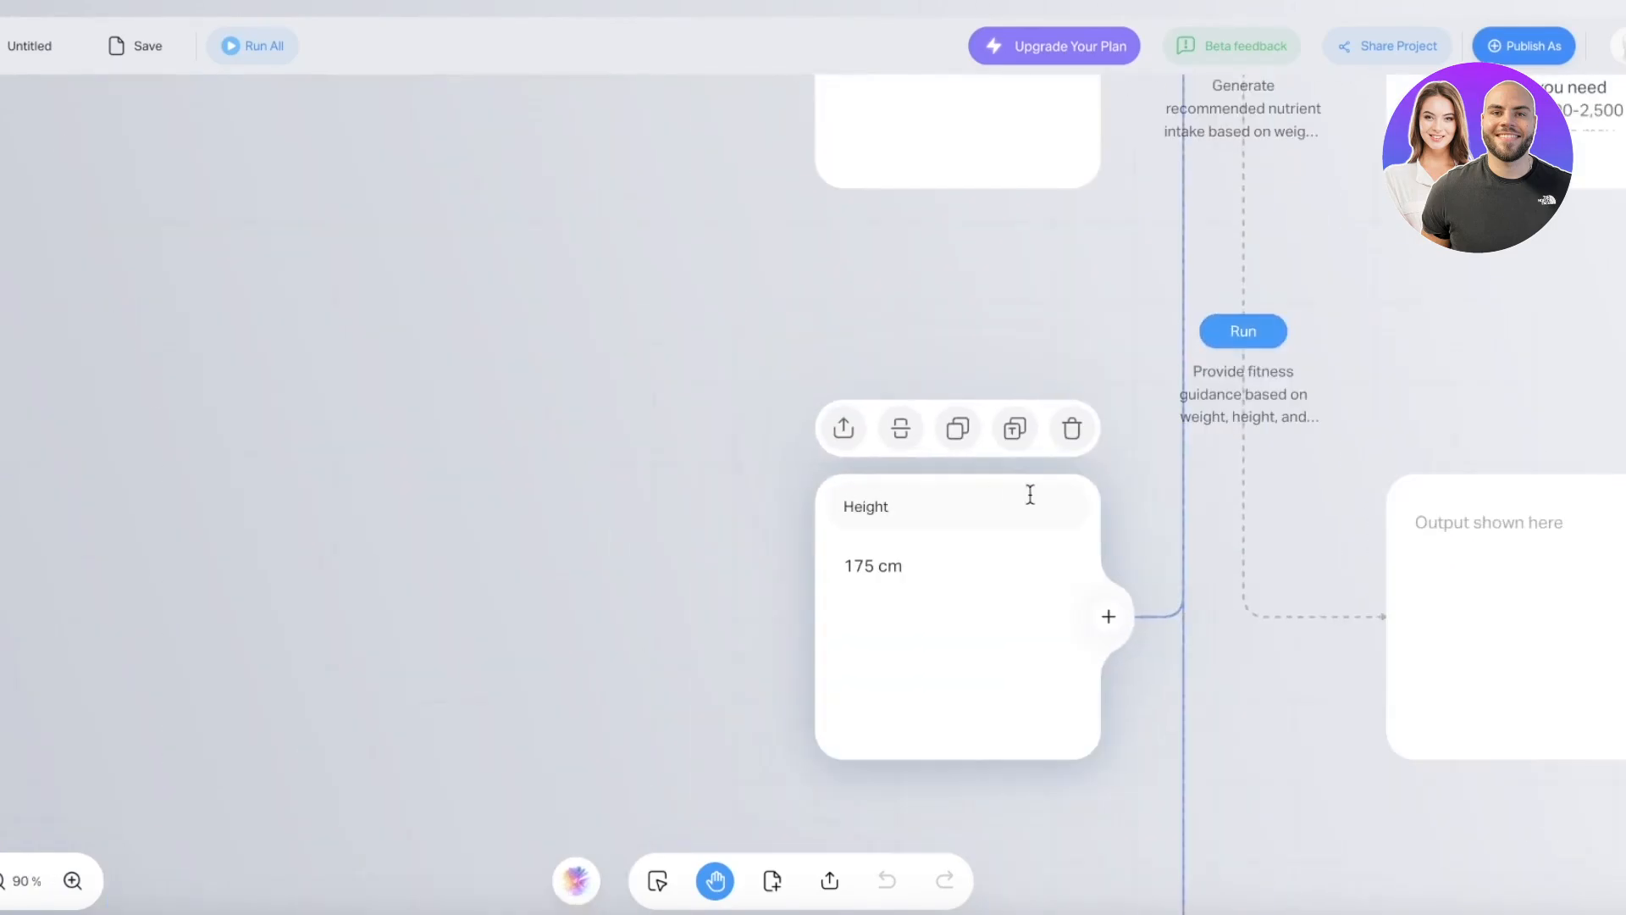
scroll(1247, 501, "down", 1)
left_click_drag(1620, 278, 1285, 336)
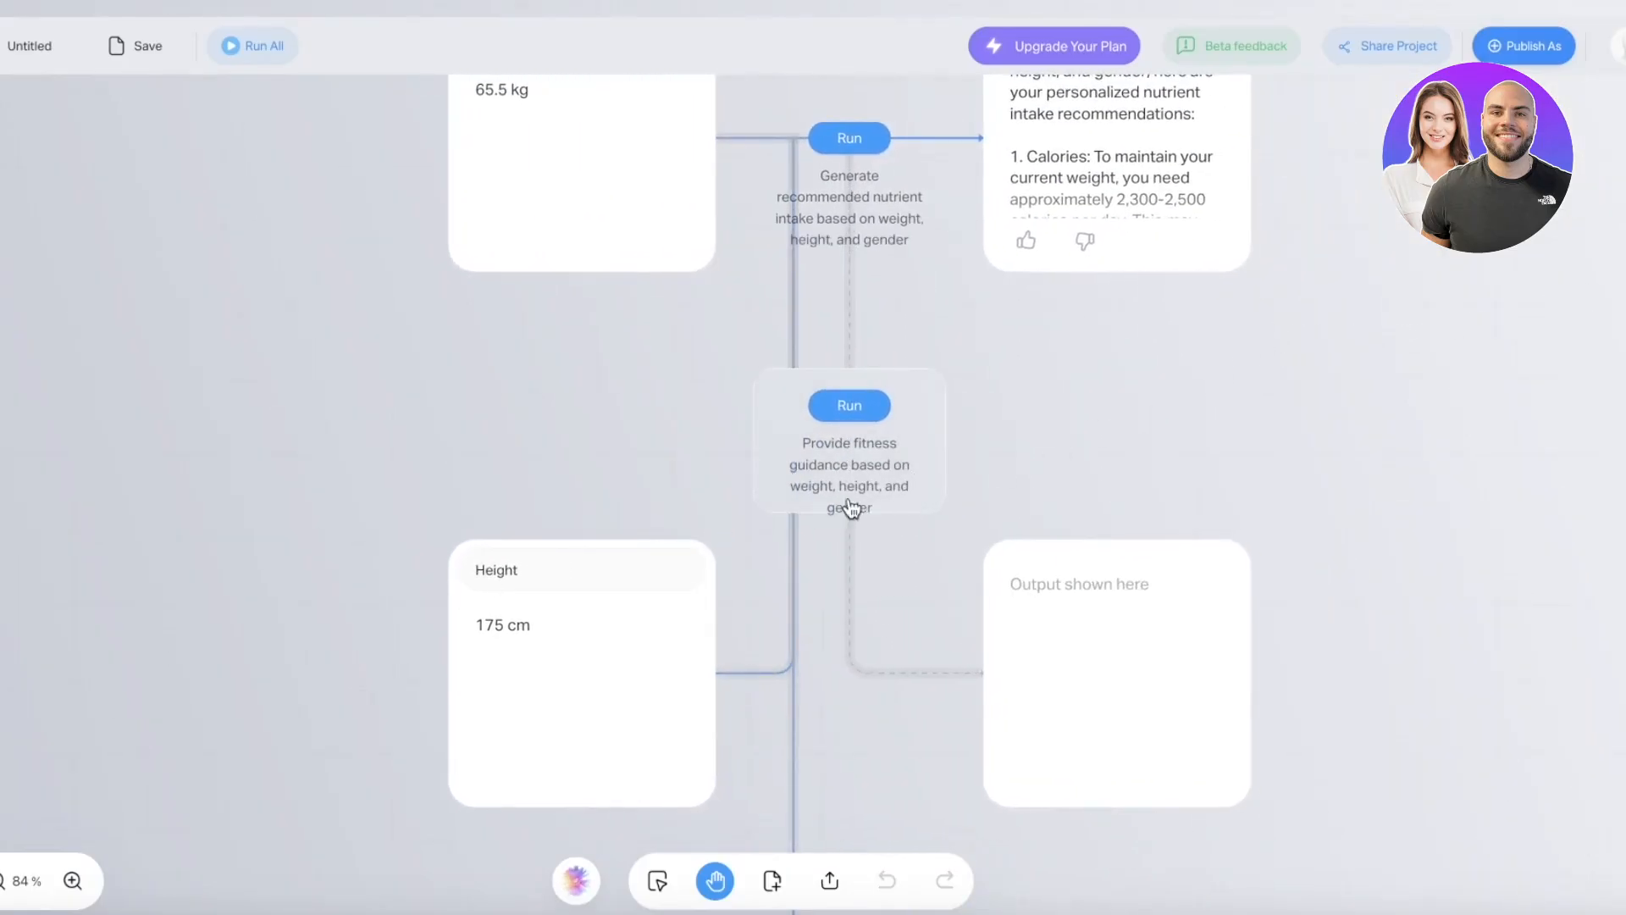
left_click(849, 406)
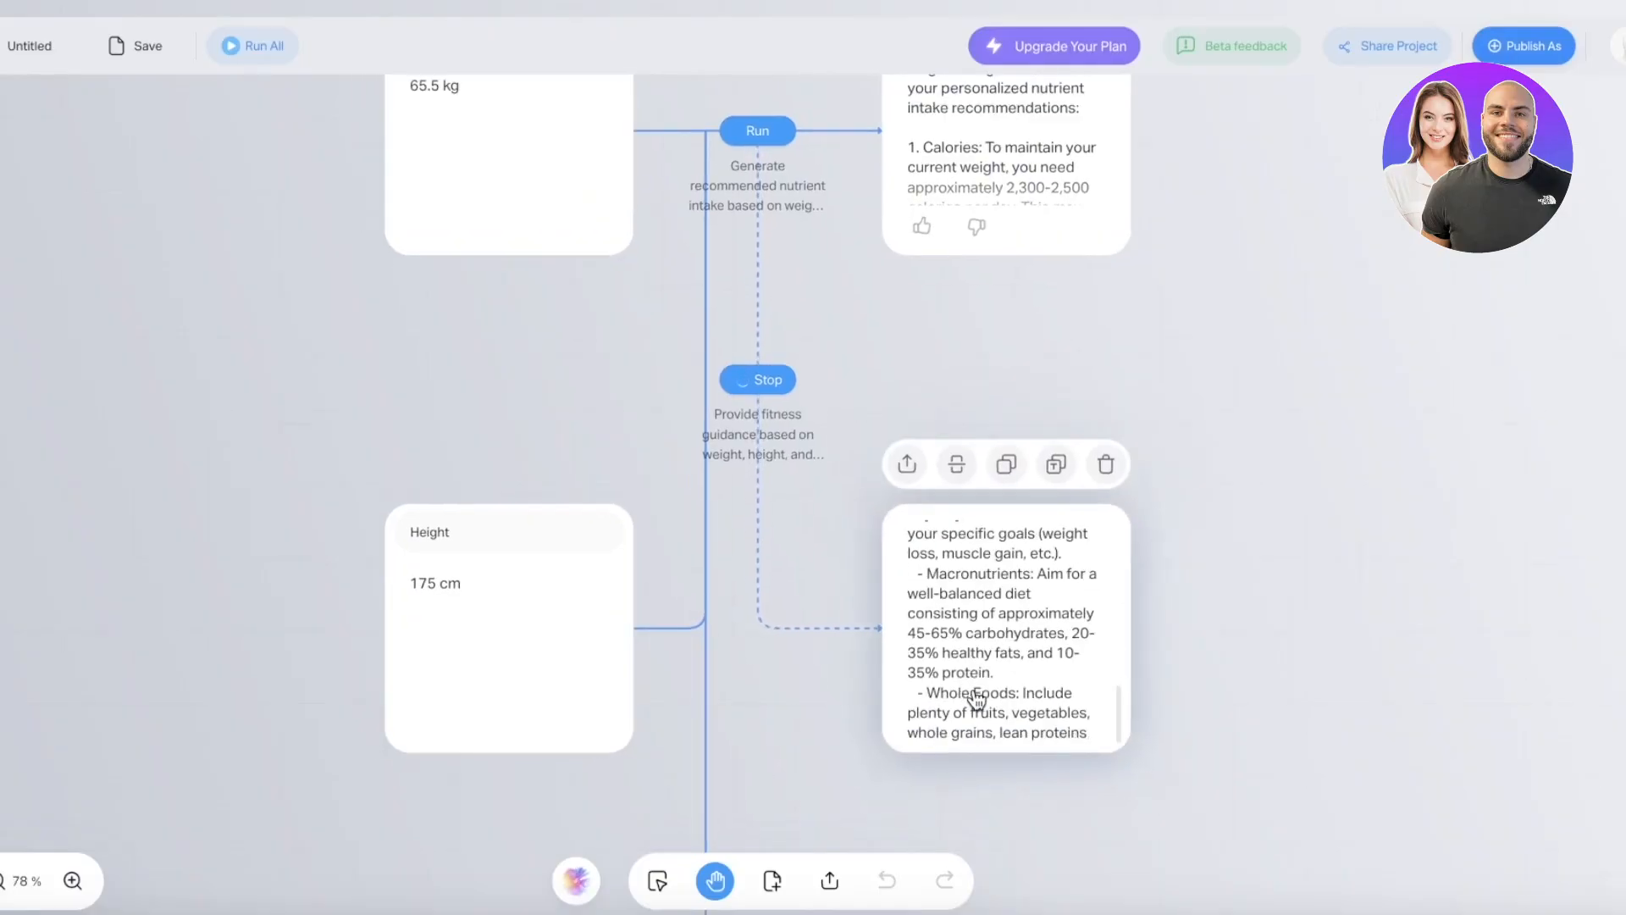
- Reposition the empty output card and bring the Height and Gender cards back into view
scroll(977, 699, "up", 3)
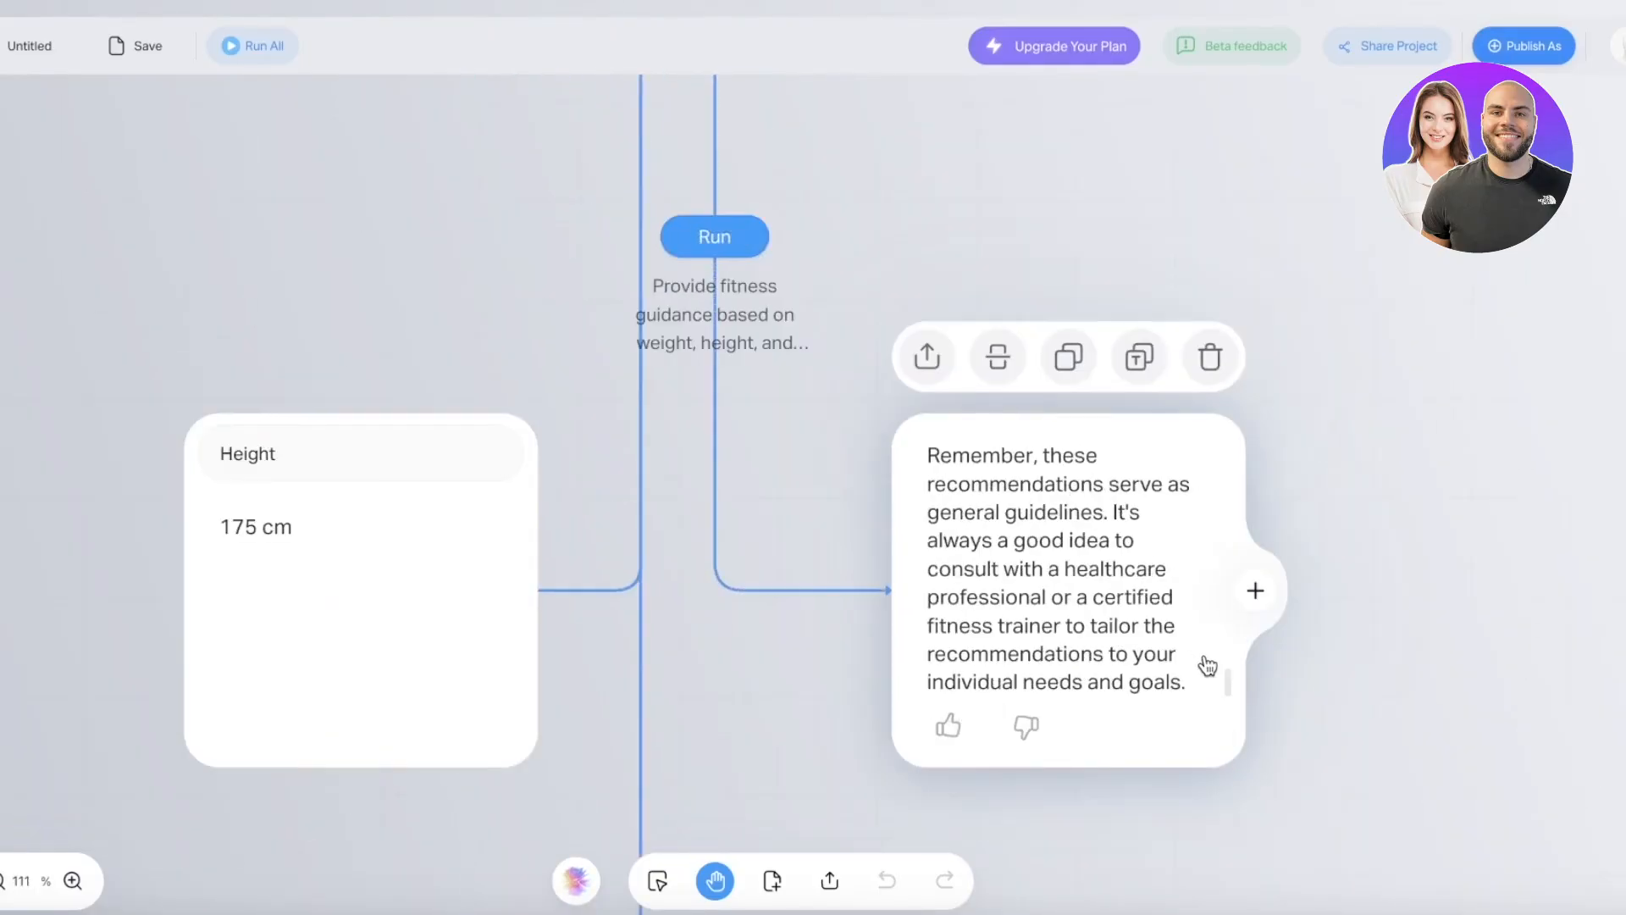
scroll(1208, 665, "up", 10)
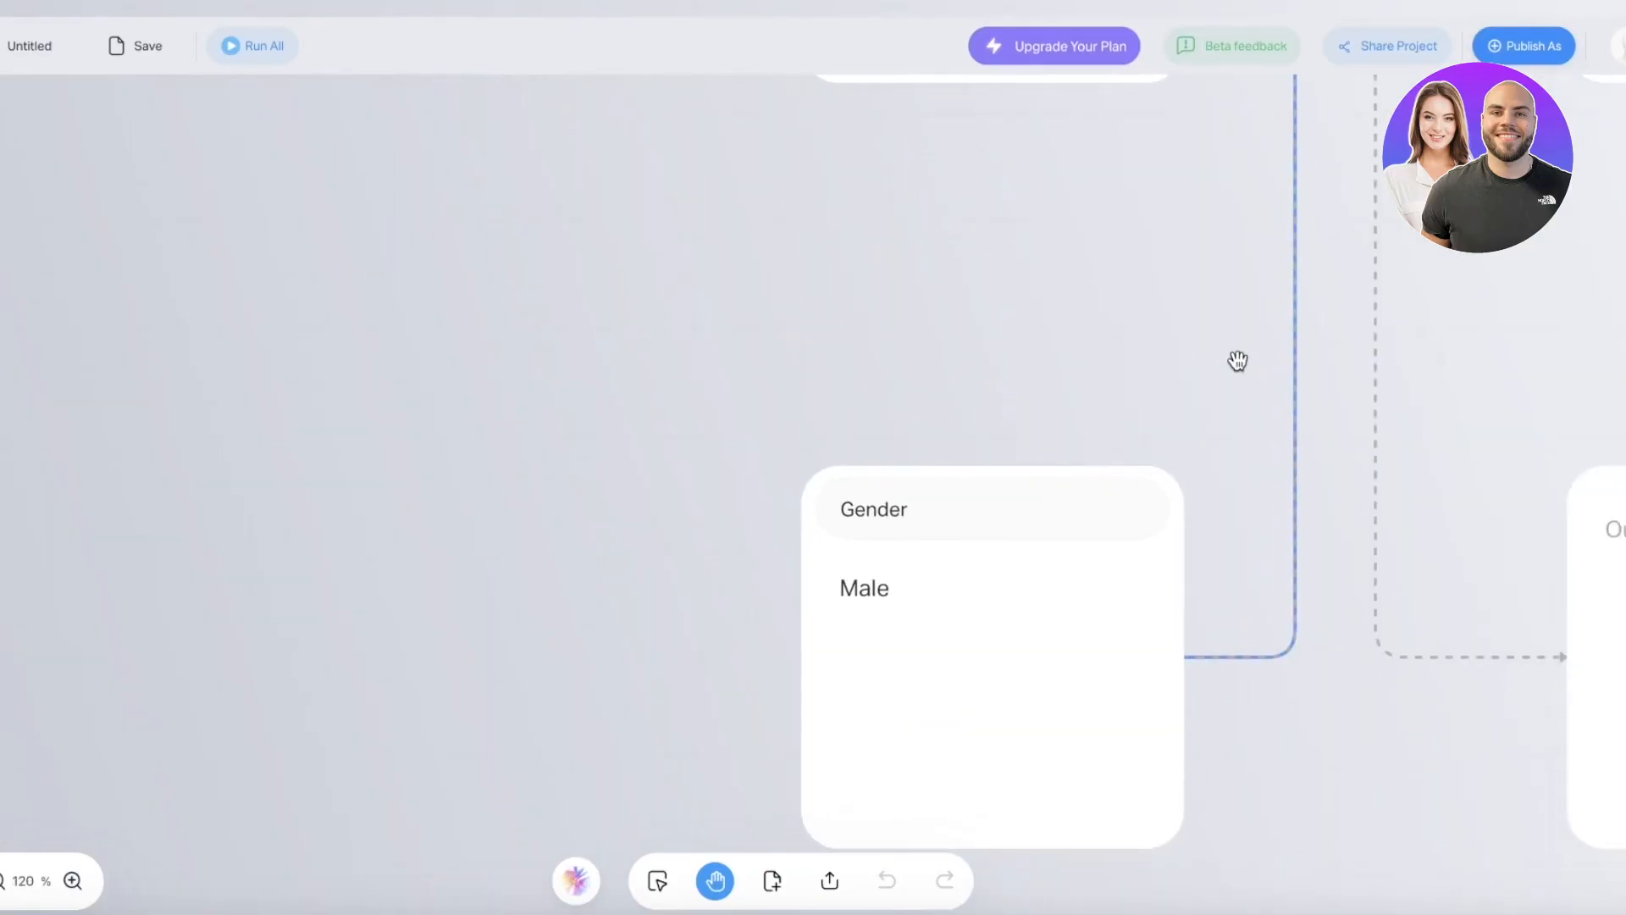
left_click_drag(1063, 386, 781, 312)
scroll(781, 313, "down", 3)
left_click_drag(1409, 384, 1499, 369)
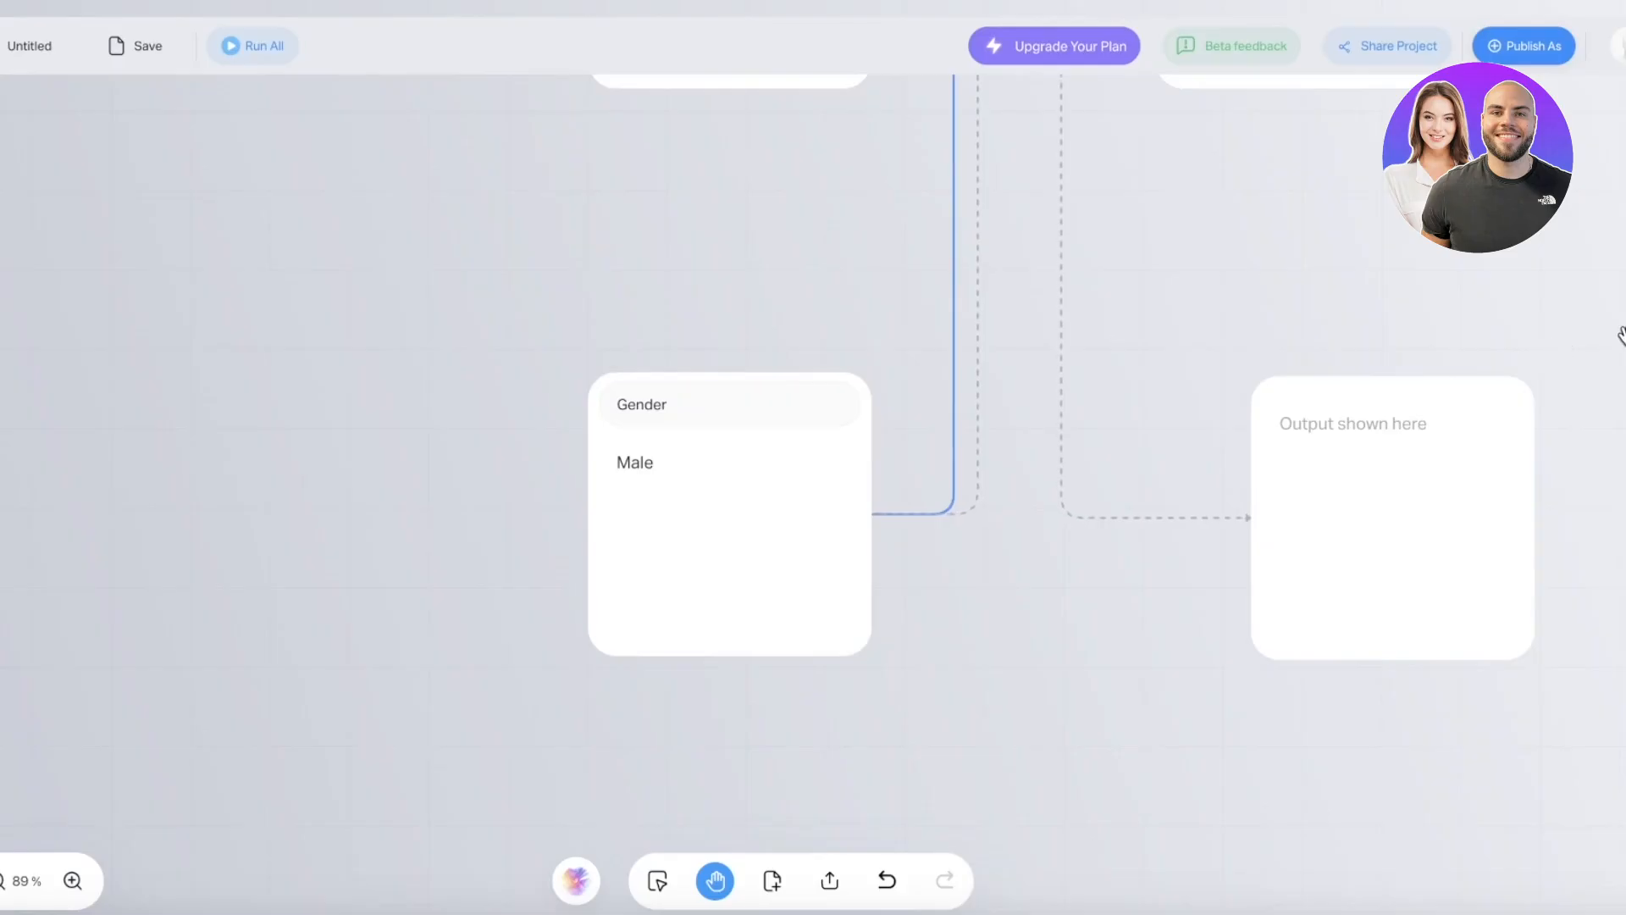
scroll(1593, 335, "down", 4)
left_click_drag(1565, 319, 1317, 643)
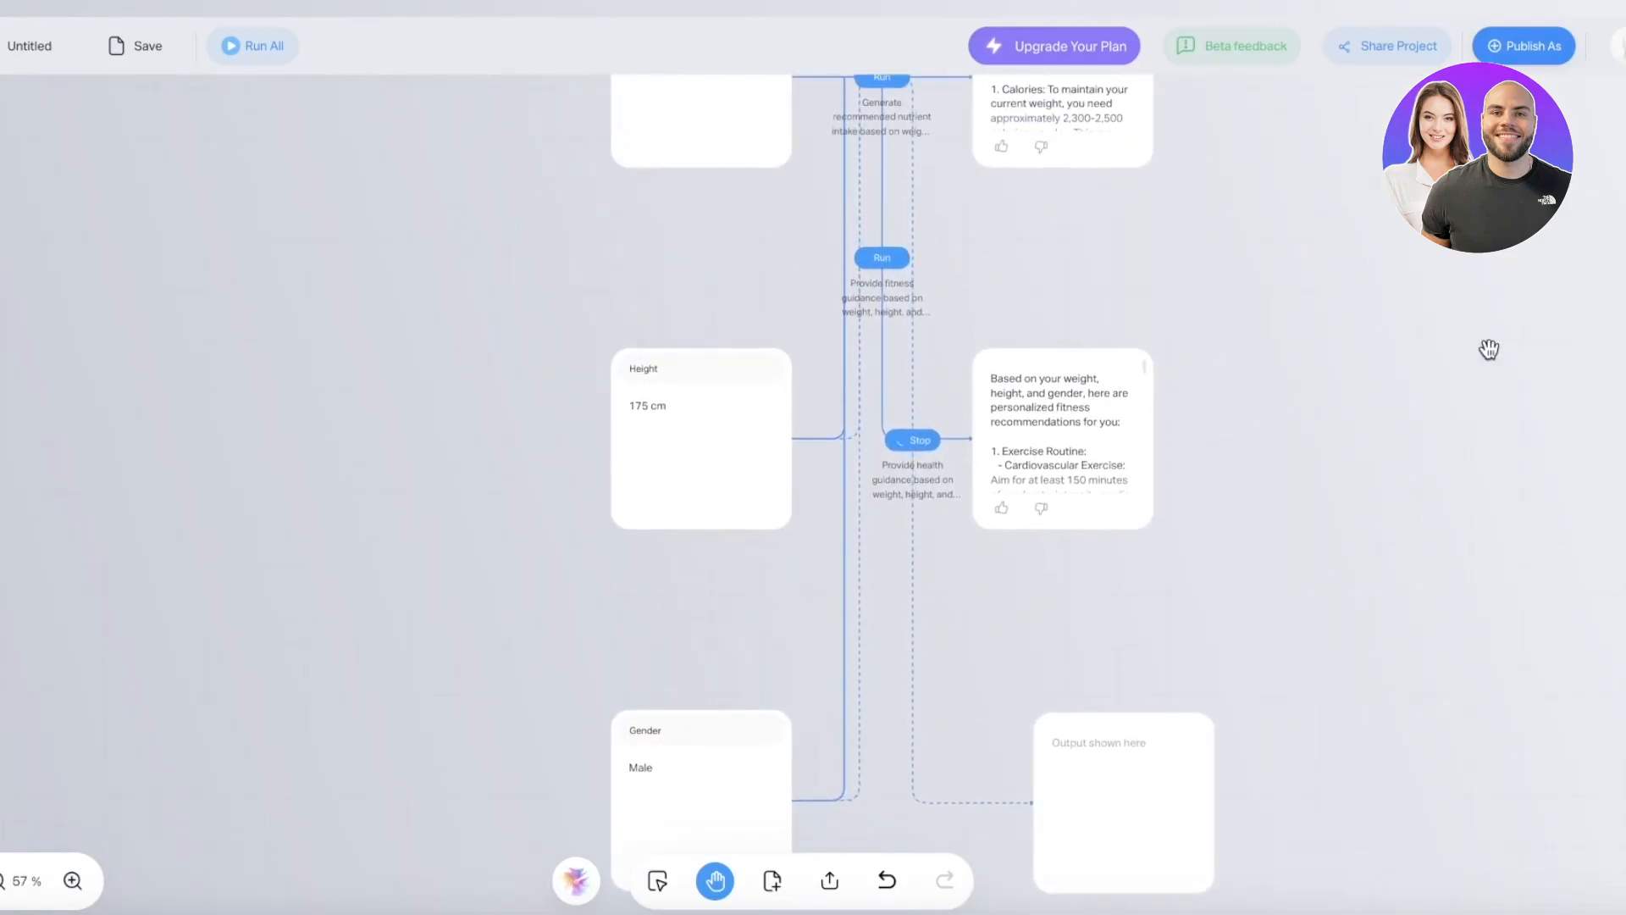
- Move the Height and Gender cards up and place the fitness and health guidance cards higher
left_click_drag(1488, 352, 1412, 537)
left_click_drag(634, 610, 617, 538)
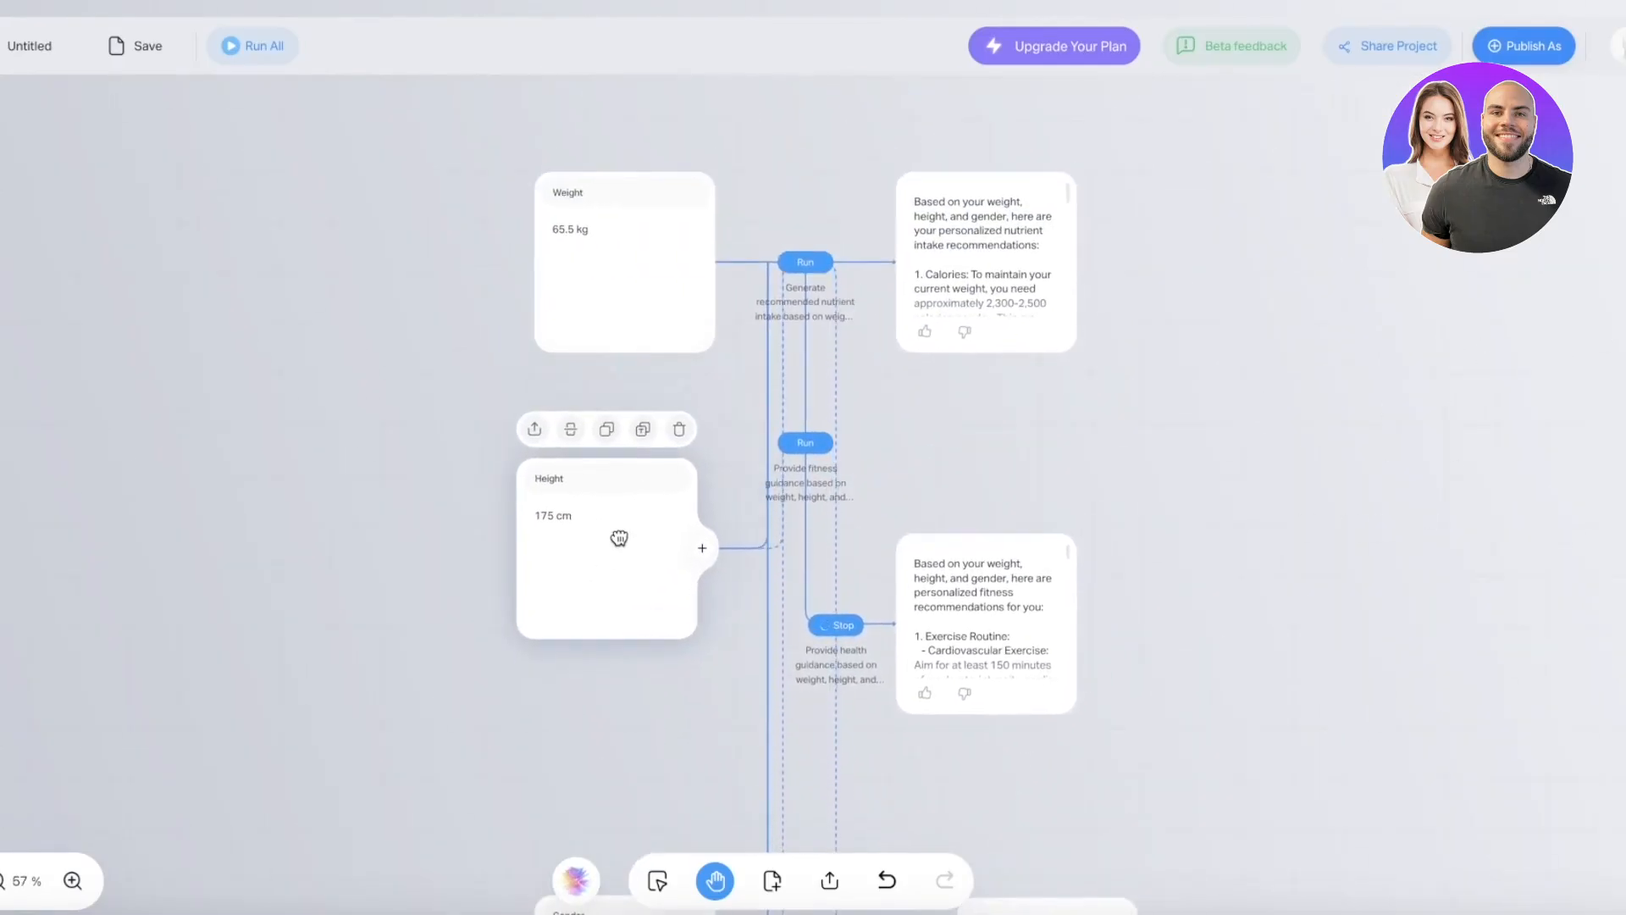
scroll(616, 544, "down", 3)
left_click_drag(1166, 664, 1275, 386)
left_click_drag(802, 623, 749, 505)
mouse_move(1000, 310)
left_mouse_down()
mouse_move(1005, 266)
mouse_move(1089, 144)
mouse_move(1105, 175)
left_mouse_up()
left_click_drag(1064, 551, 1070, 539)
left_click_drag(1114, 457, 1220, 266)
scroll(1220, 267, "up", 5)
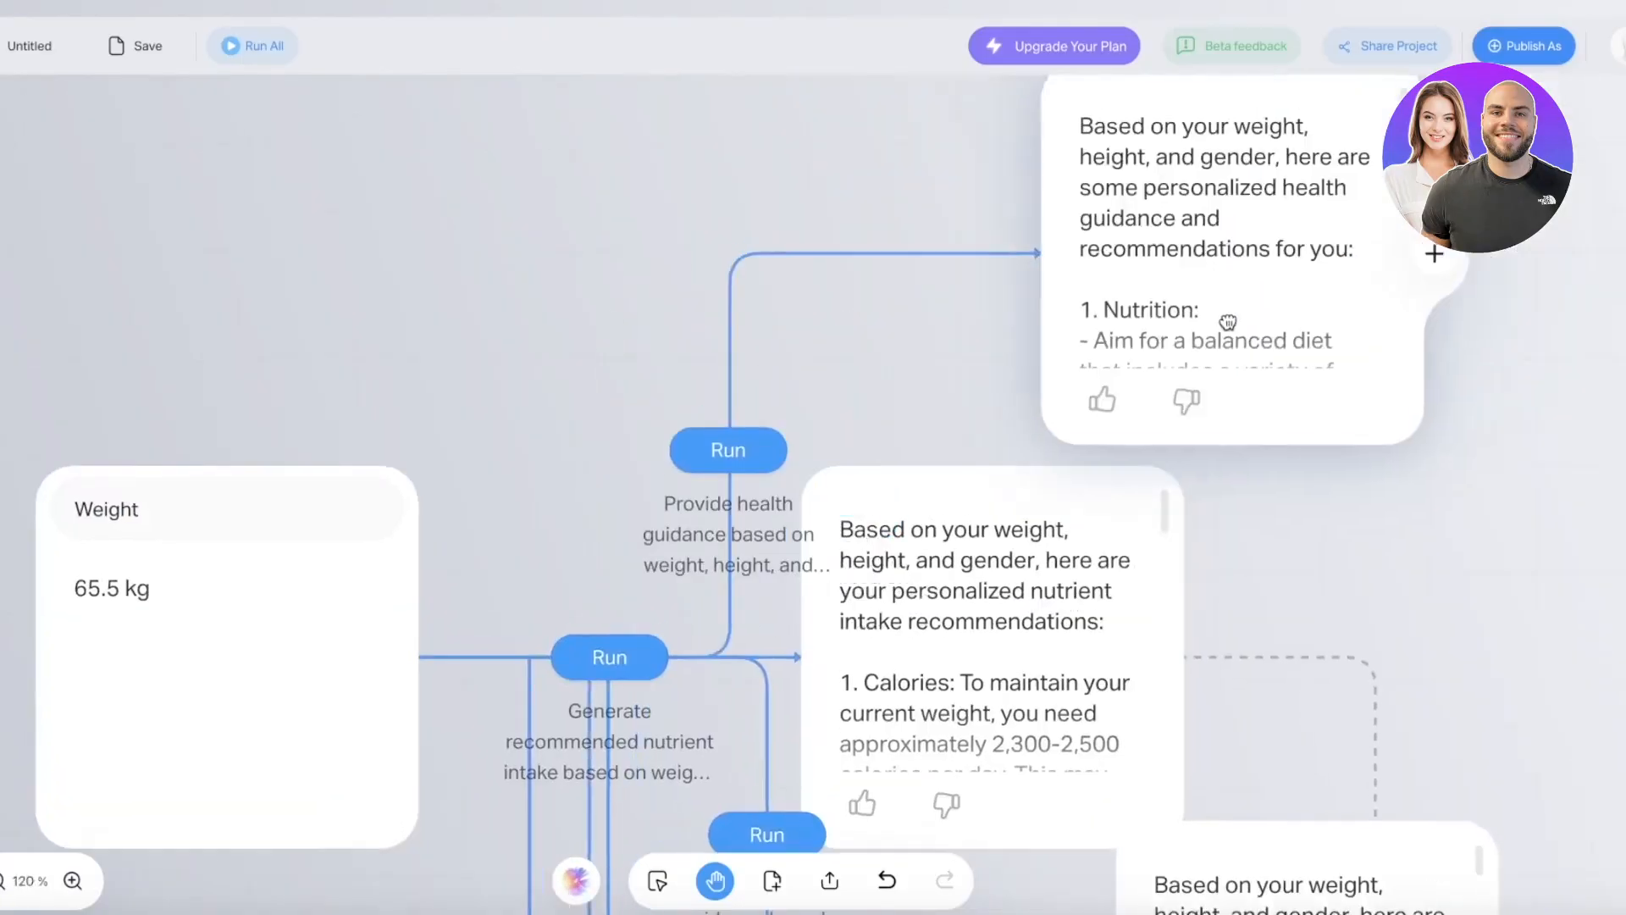
mouse_move(1227, 322)
left_mouse_down()
mouse_move(1380, 541)
mouse_move(1383, 389)
mouse_move(1417, 899)
mouse_move(1402, 726)
mouse_move(1452, 849)
mouse_move(1452, 761)
left_mouse_up()
scroll(1398, 436, "down", 4)
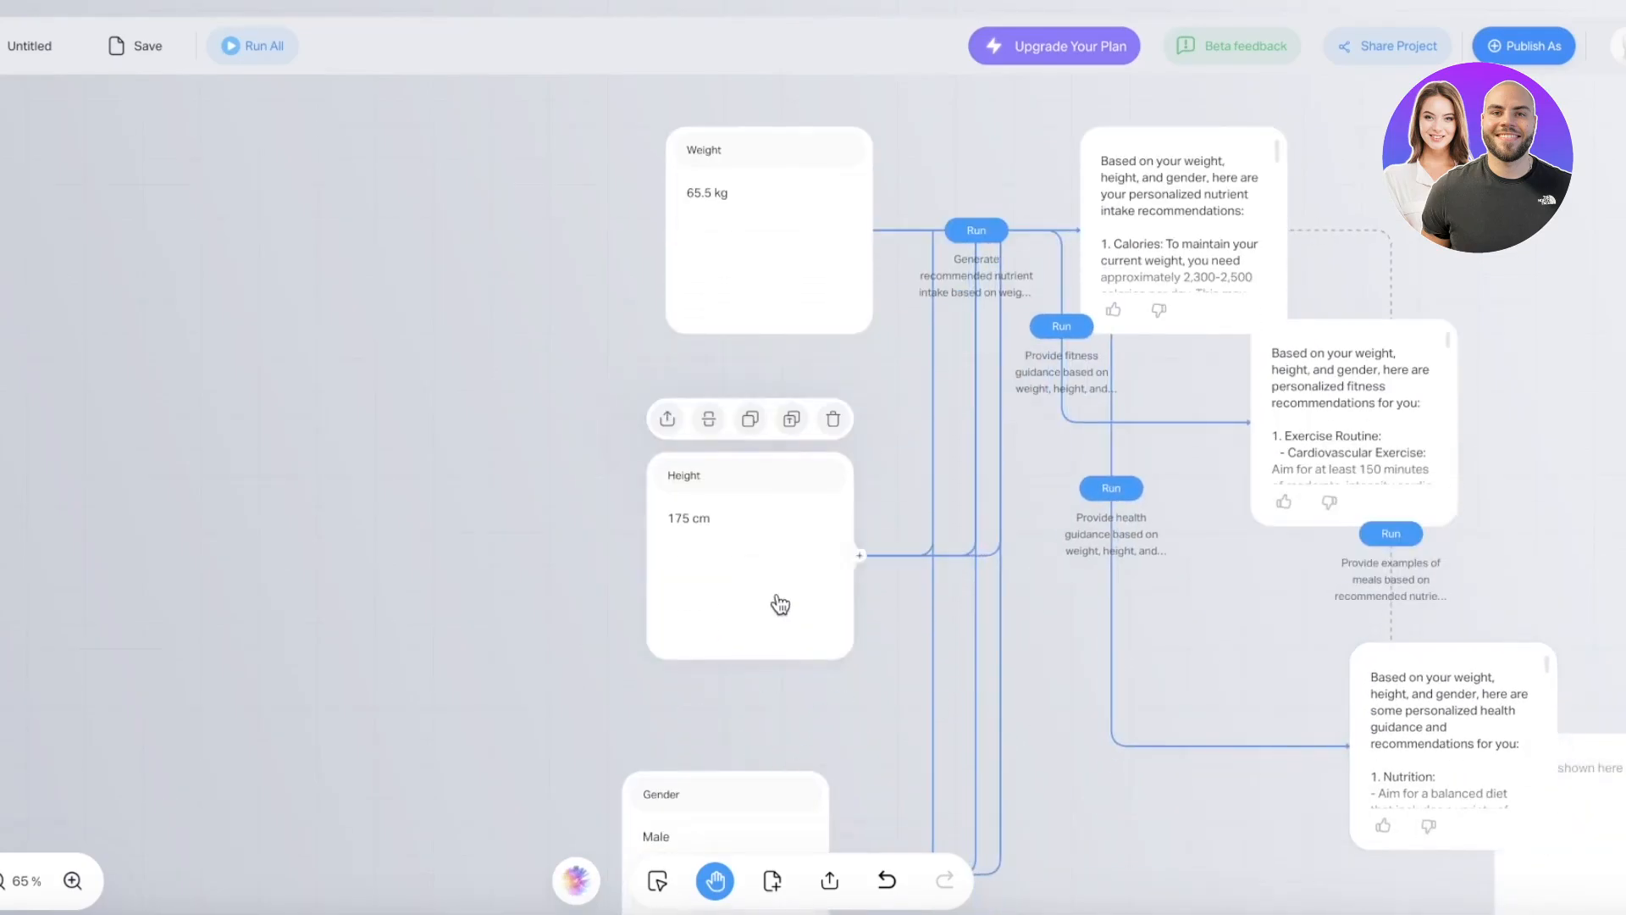
- Shift the Height card far left and move the nutrient-intake card up and to the right
left_click_drag(774, 602, 734, 341)
scroll(734, 381, "up", 5)
left_click_drag(571, 475, 0, 671)
scroll(559, 515, "down", 2)
left_click_drag(1169, 519, 1260, 79)
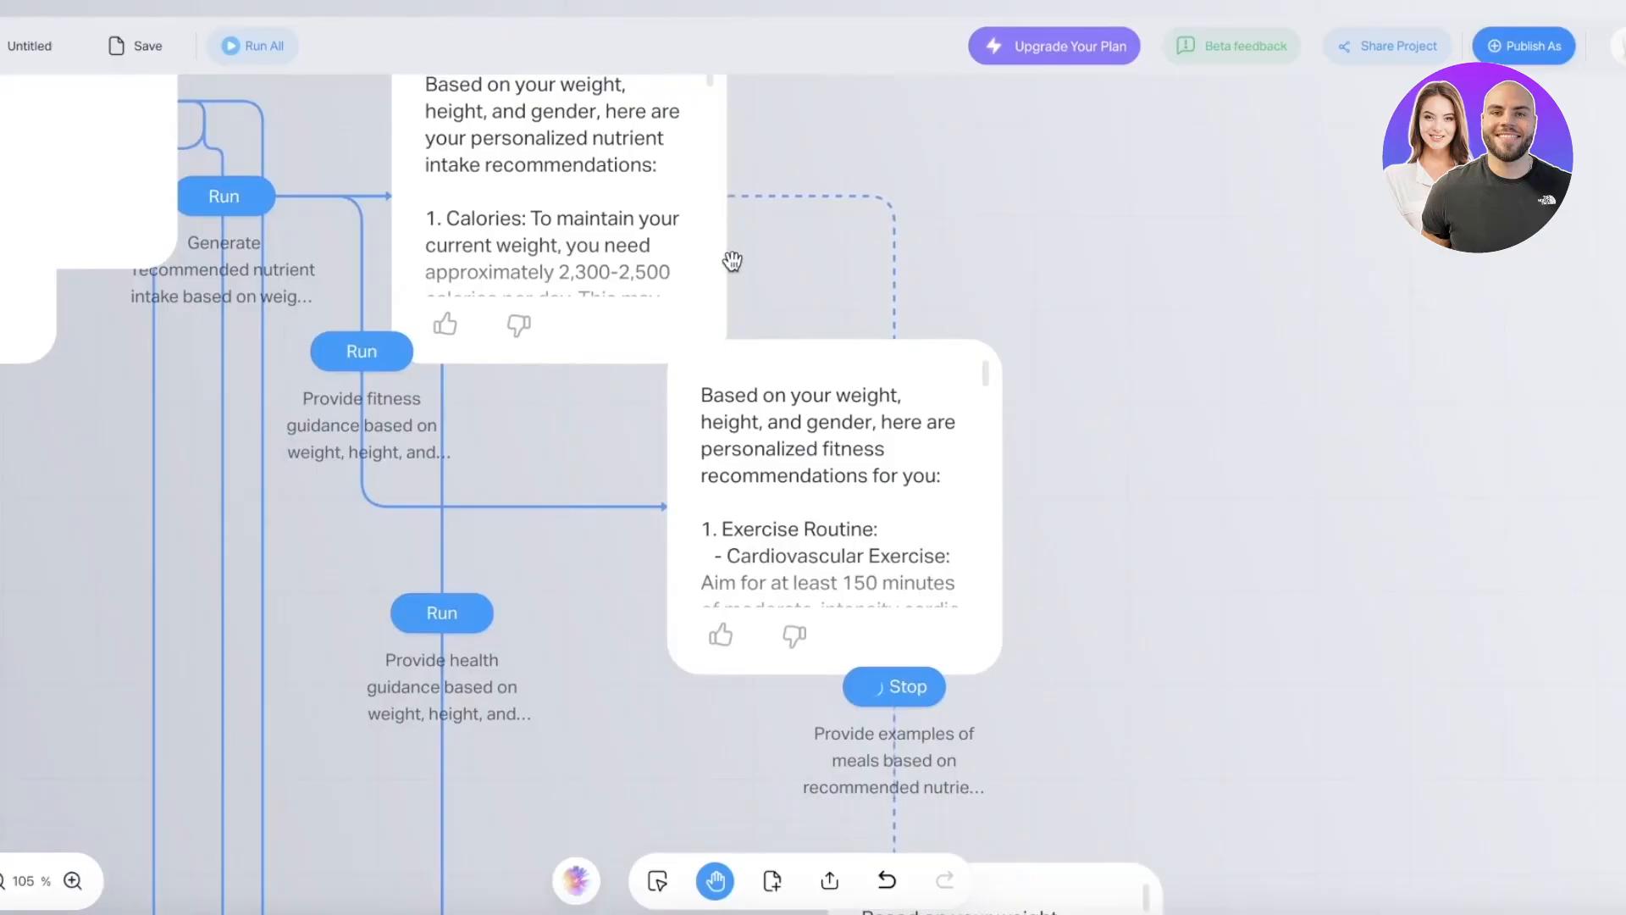
left_click_drag(726, 271, 962, 240)
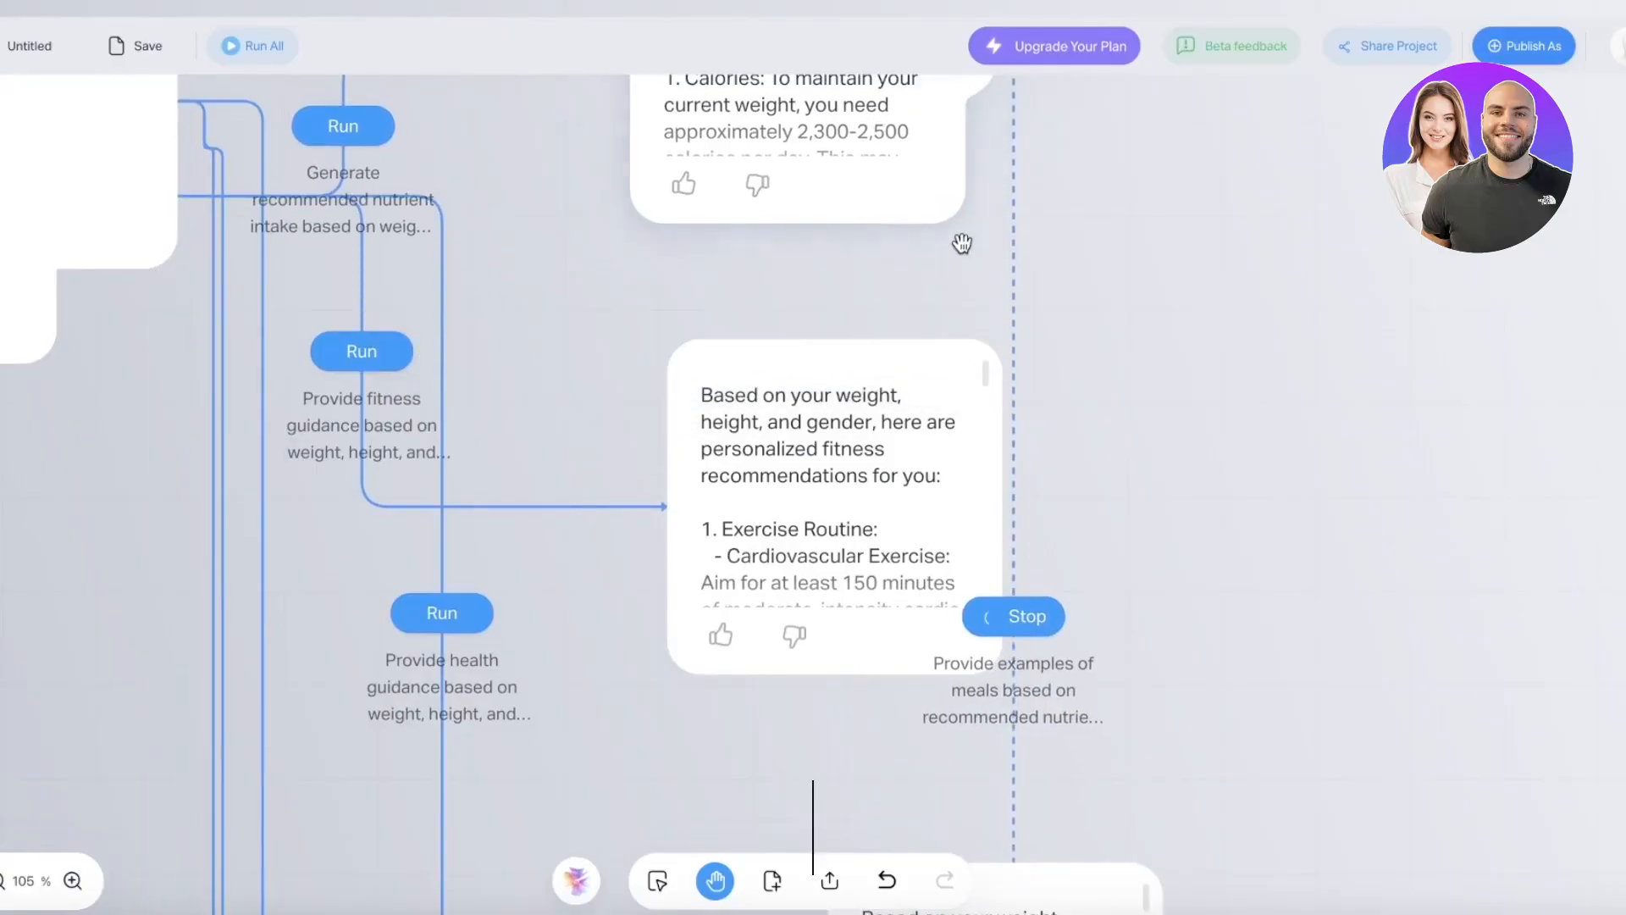
left_click(953, 225)
scroll(849, 238, "up", 5)
scroll(851, 242, "down", 6)
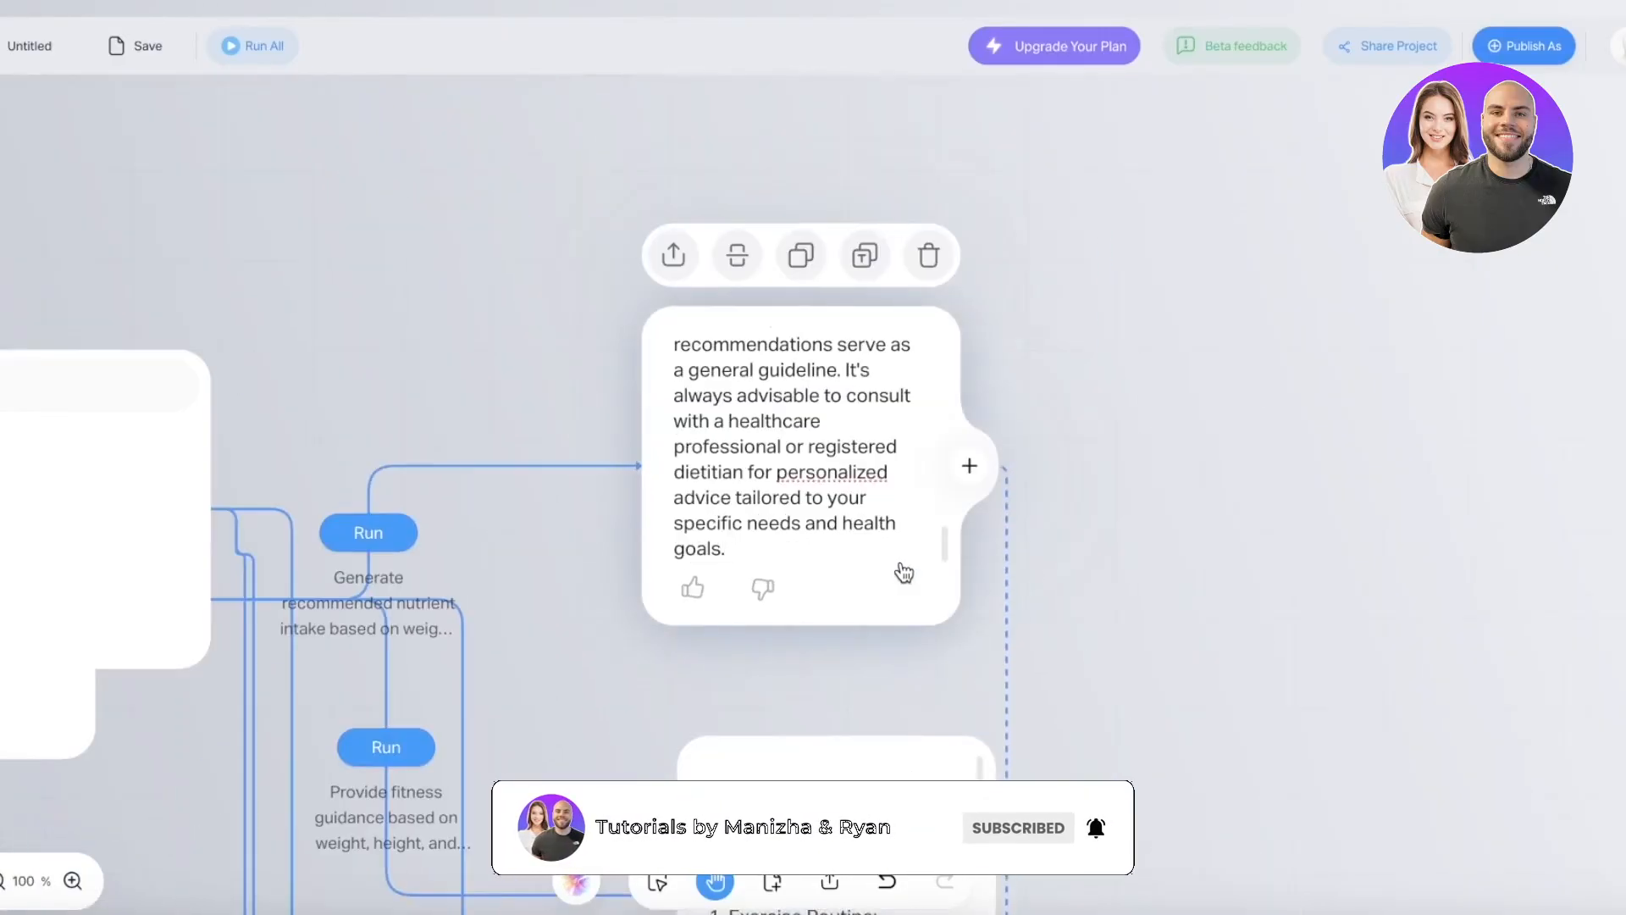
left_click(905, 574)
left_click(967, 624)
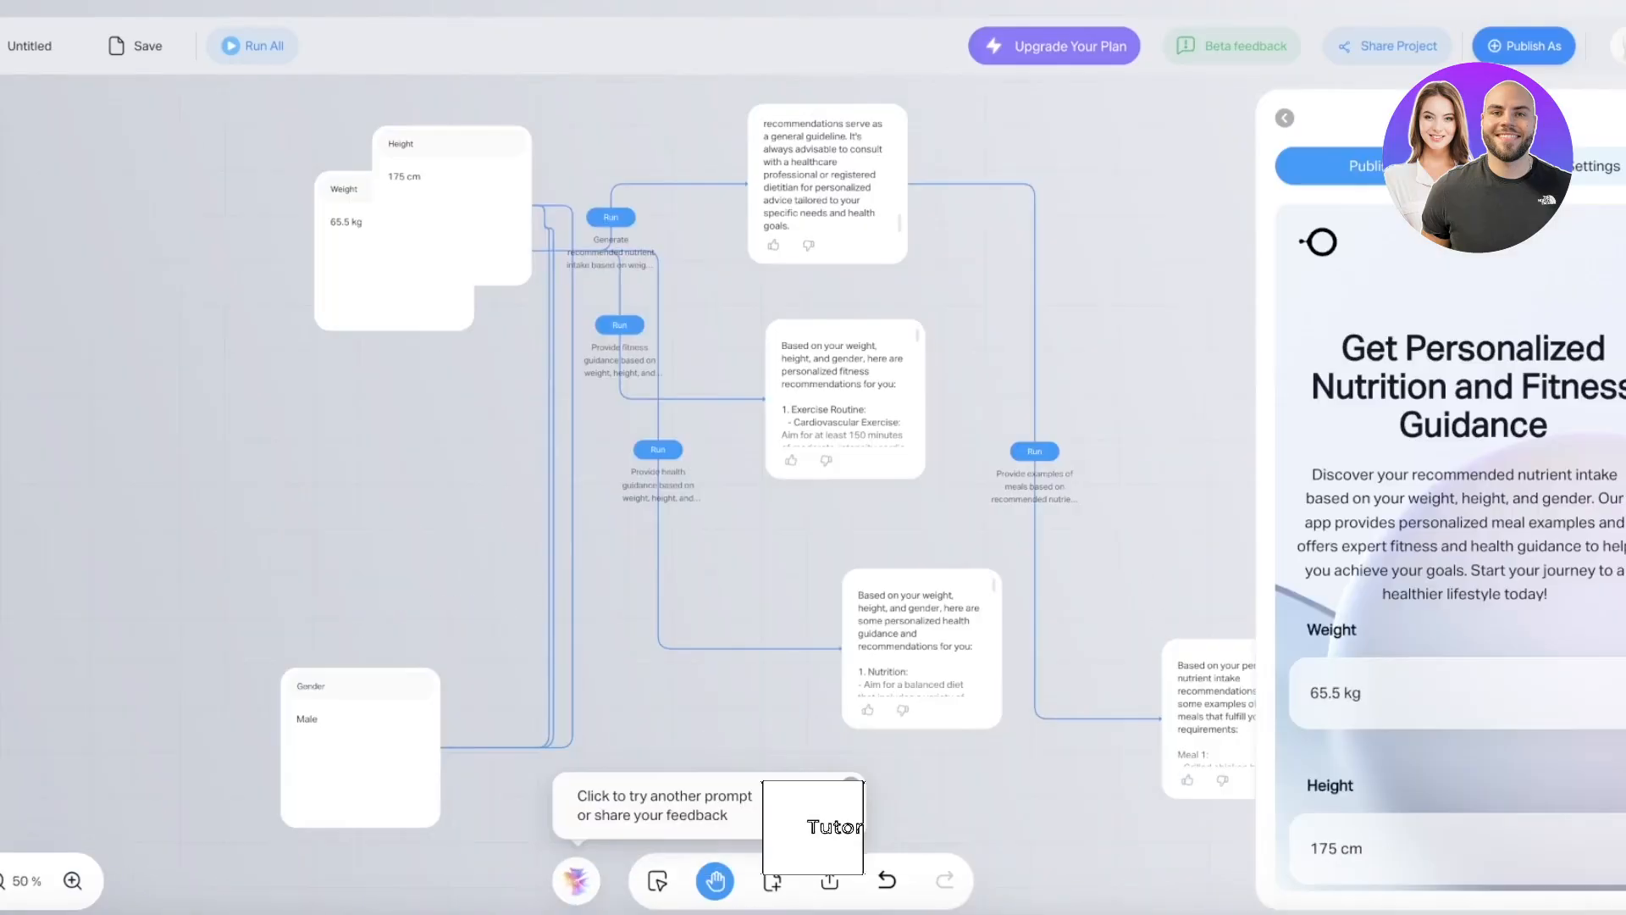
- Enlarge the nutrient-intake card to show its full text and move the fitness card off it
left_click(889, 262)
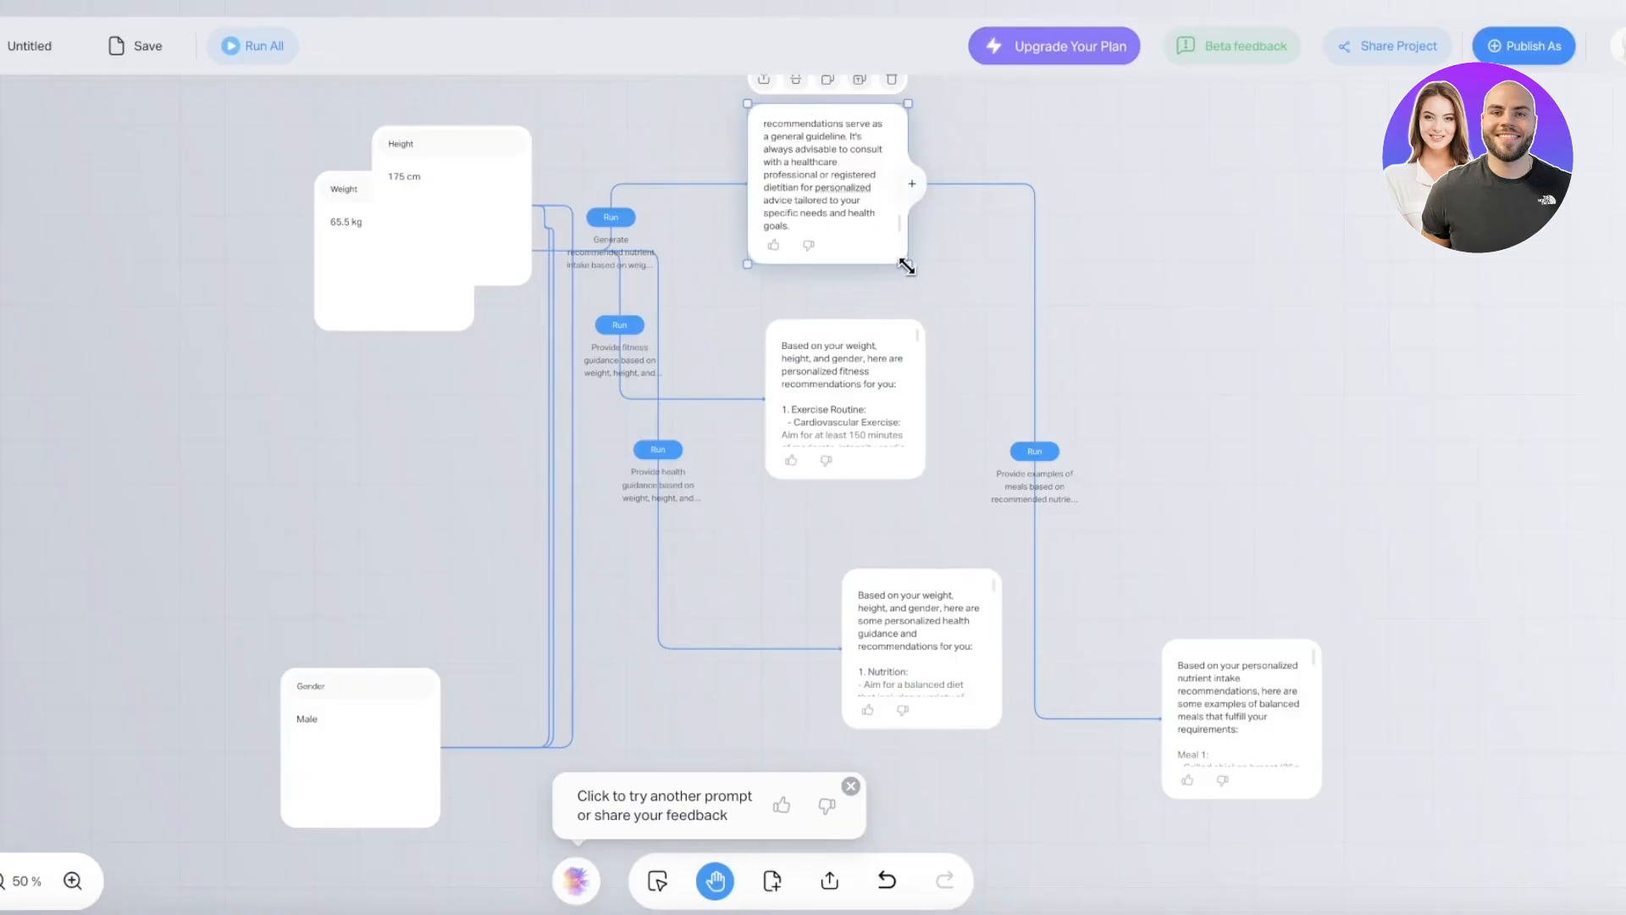
left_click_drag(906, 266, 1004, 365)
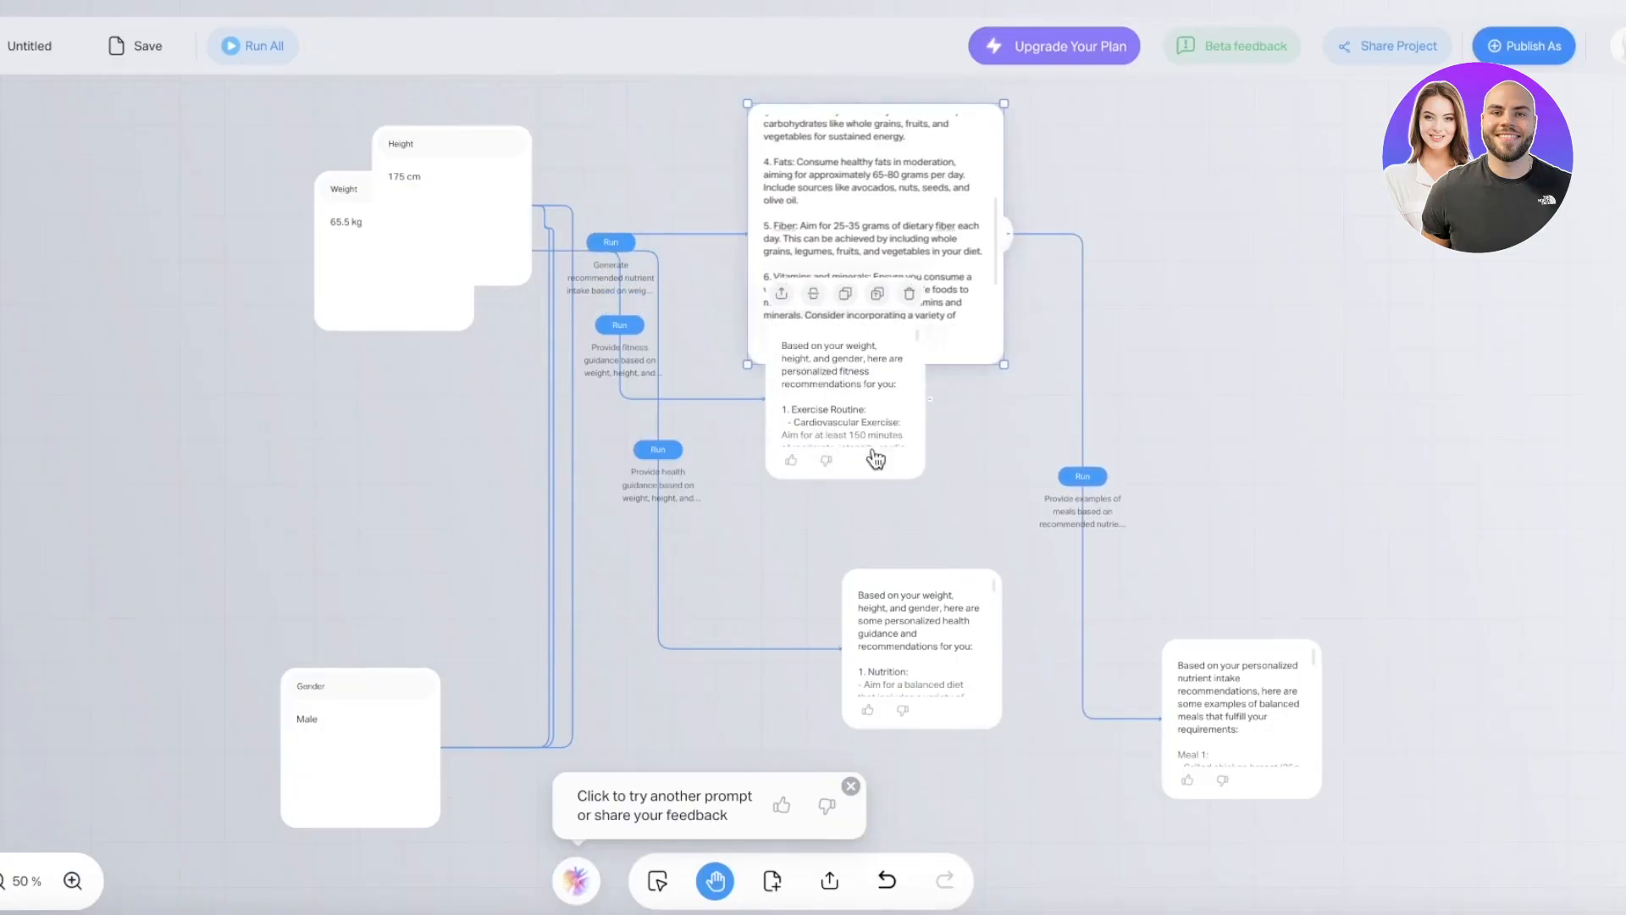
left_click_drag(876, 459, 804, 633)
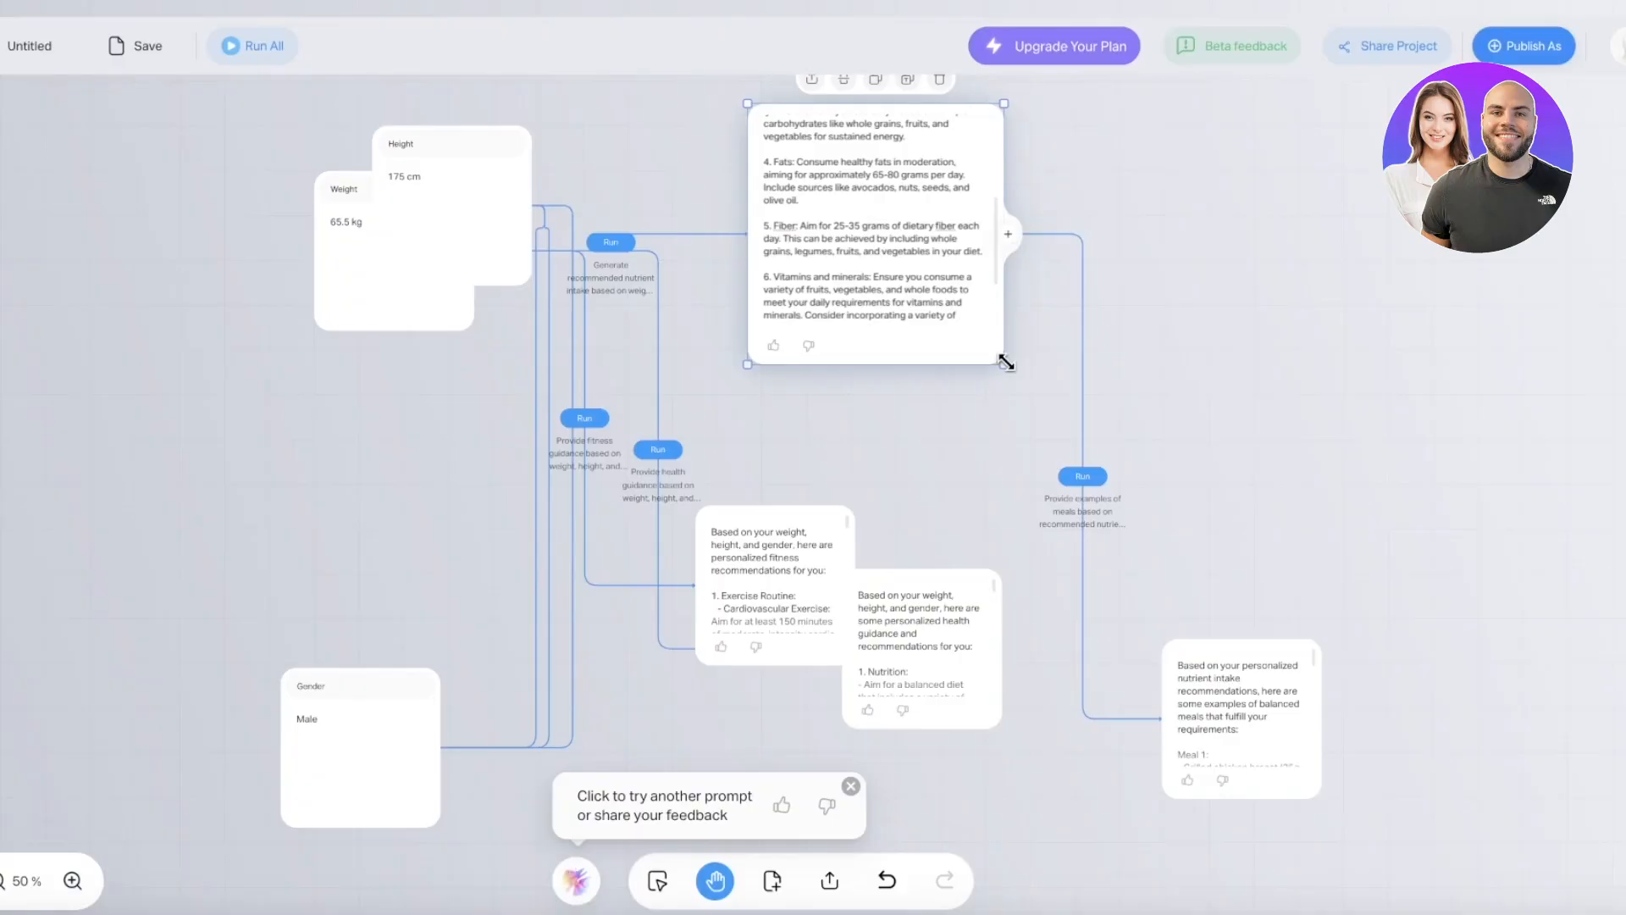
left_click_drag(1005, 362, 1441, 443)
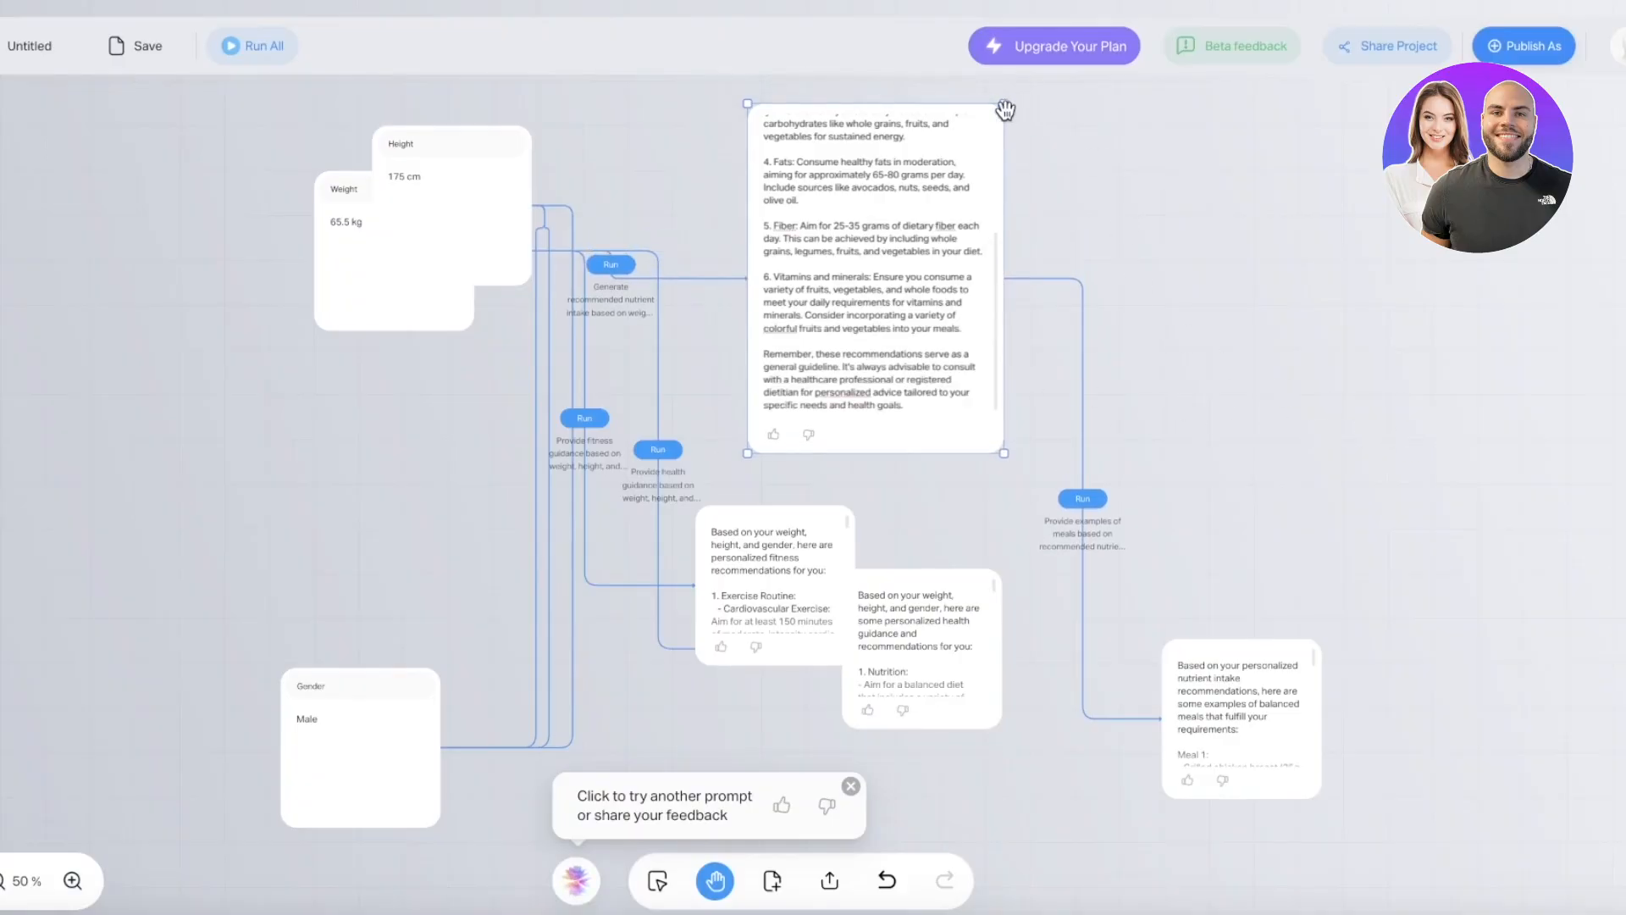
- Dismiss the feedback prompt and move the health-guidance card slightly lower
mouse_move(1003, 108)
left_mouse_down()
mouse_move(1263, 105)
mouse_move(984, 104)
left_mouse_up()
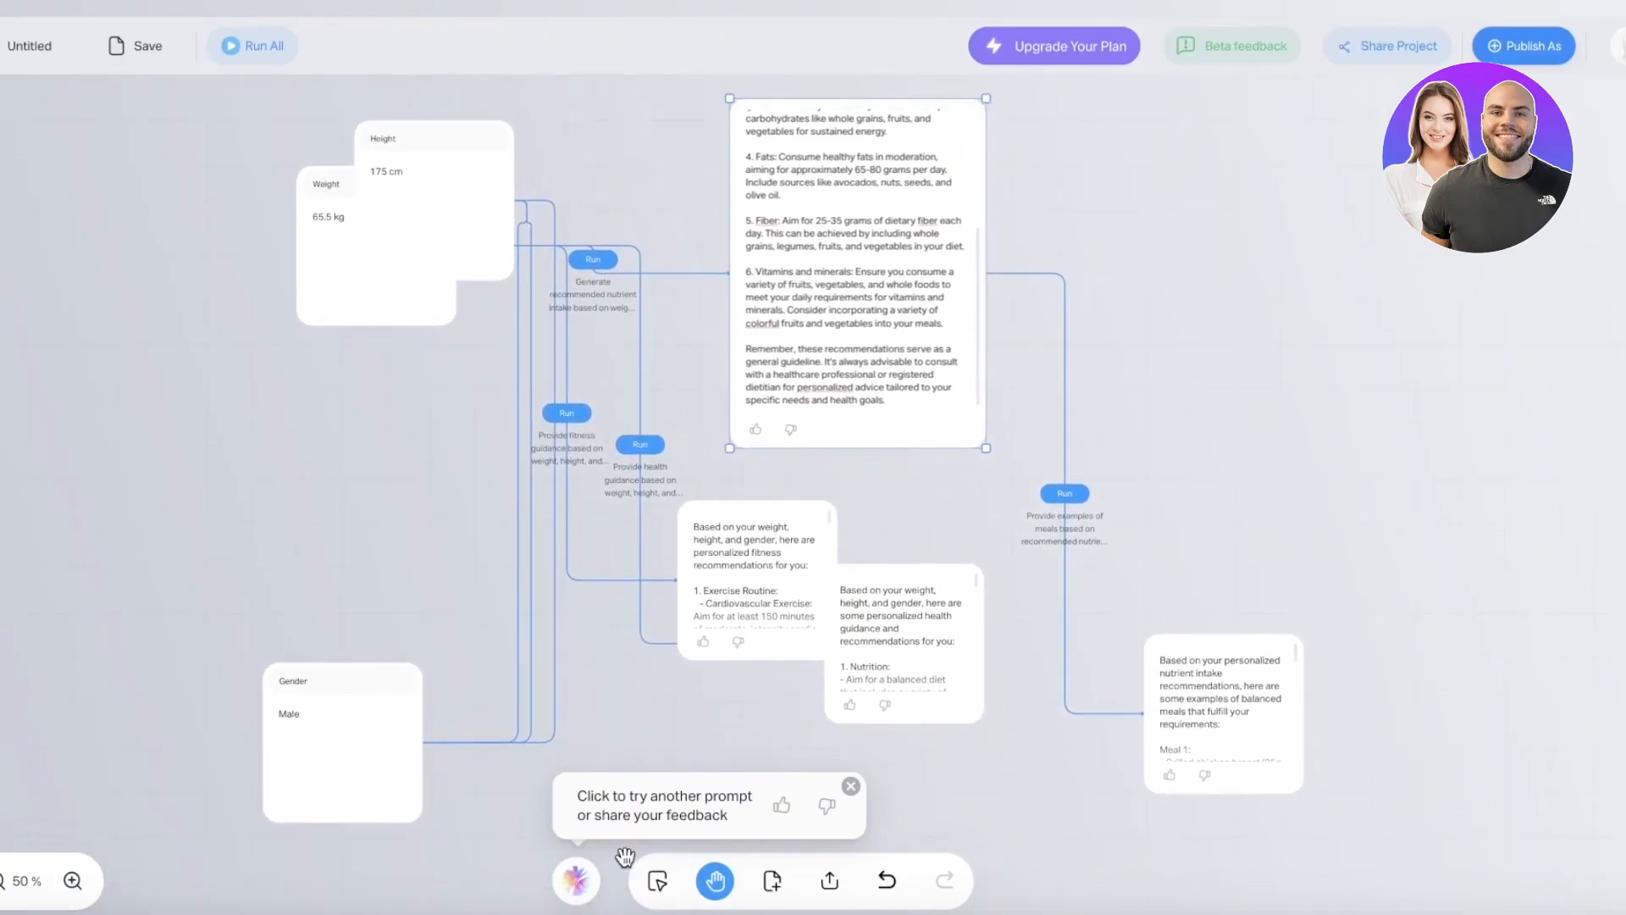
left_click(850, 788)
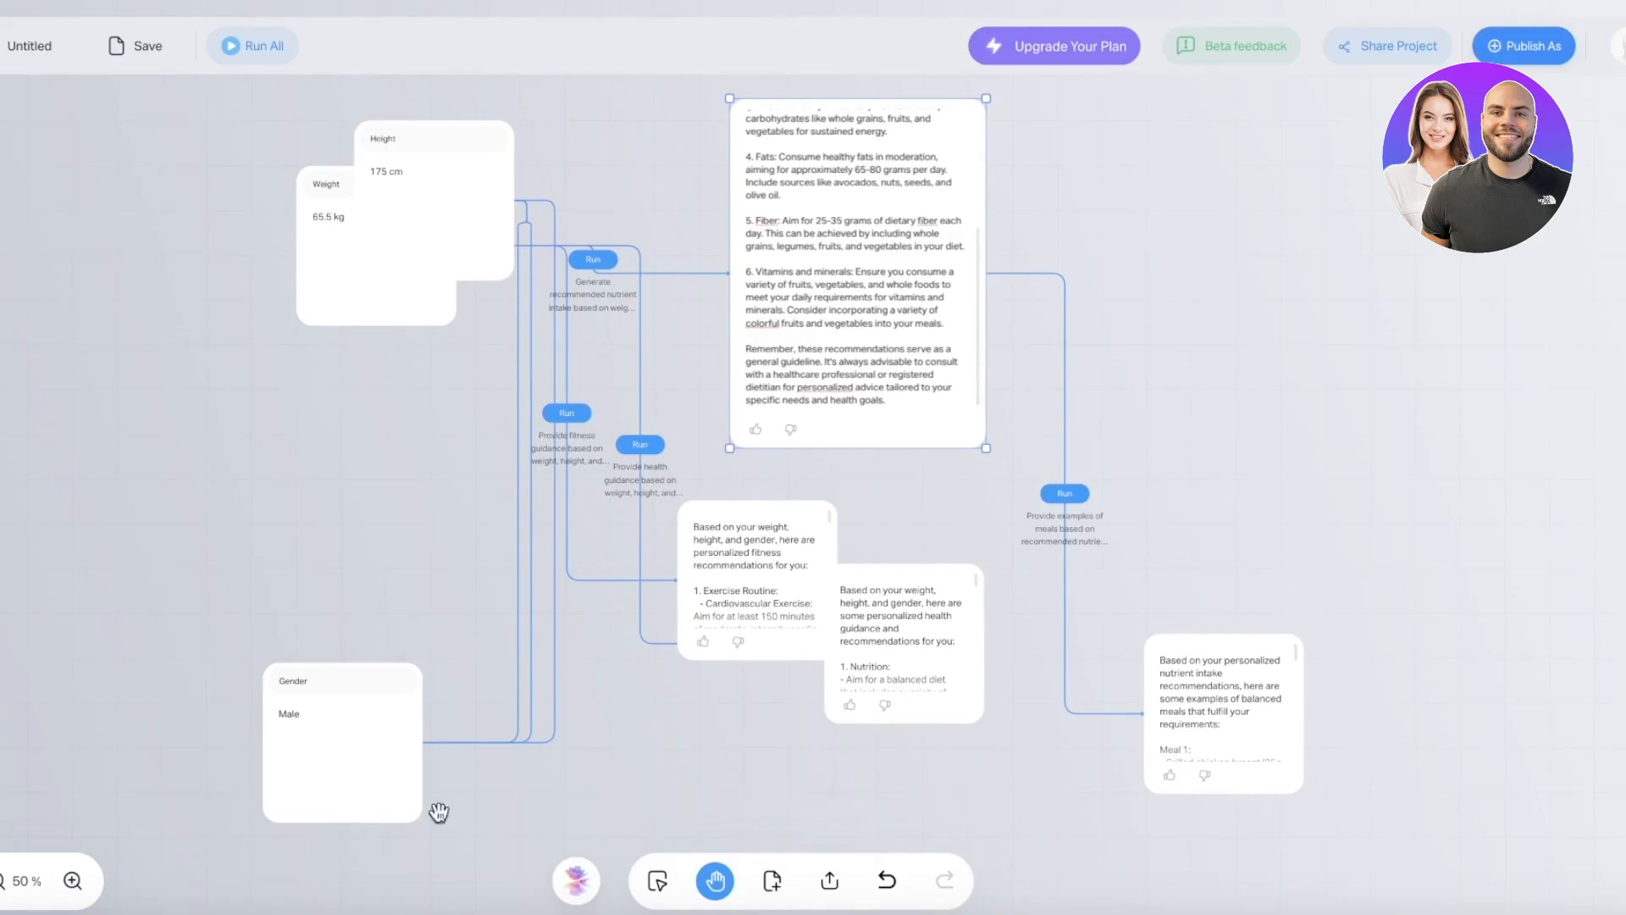
left_click_drag(967, 674, 948, 834)
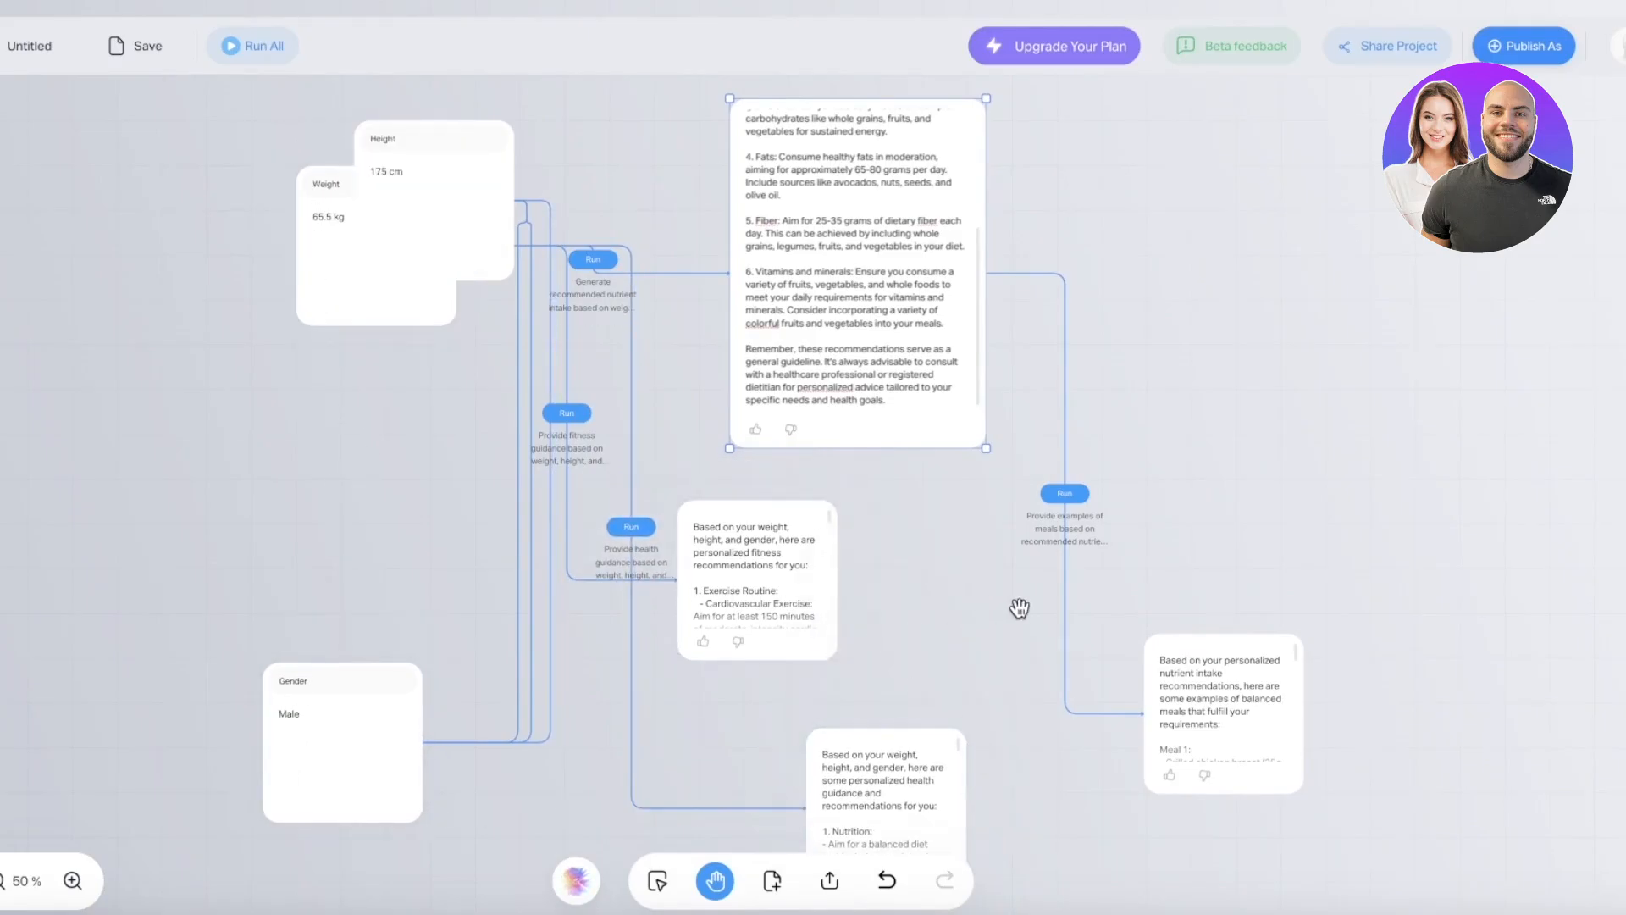
scroll(1020, 607, "down", 2)
- Delete the meal-examples result card, confirming the warning that the preview app uses it
mouse_move(1205, 683)
left_click(1258, 607)
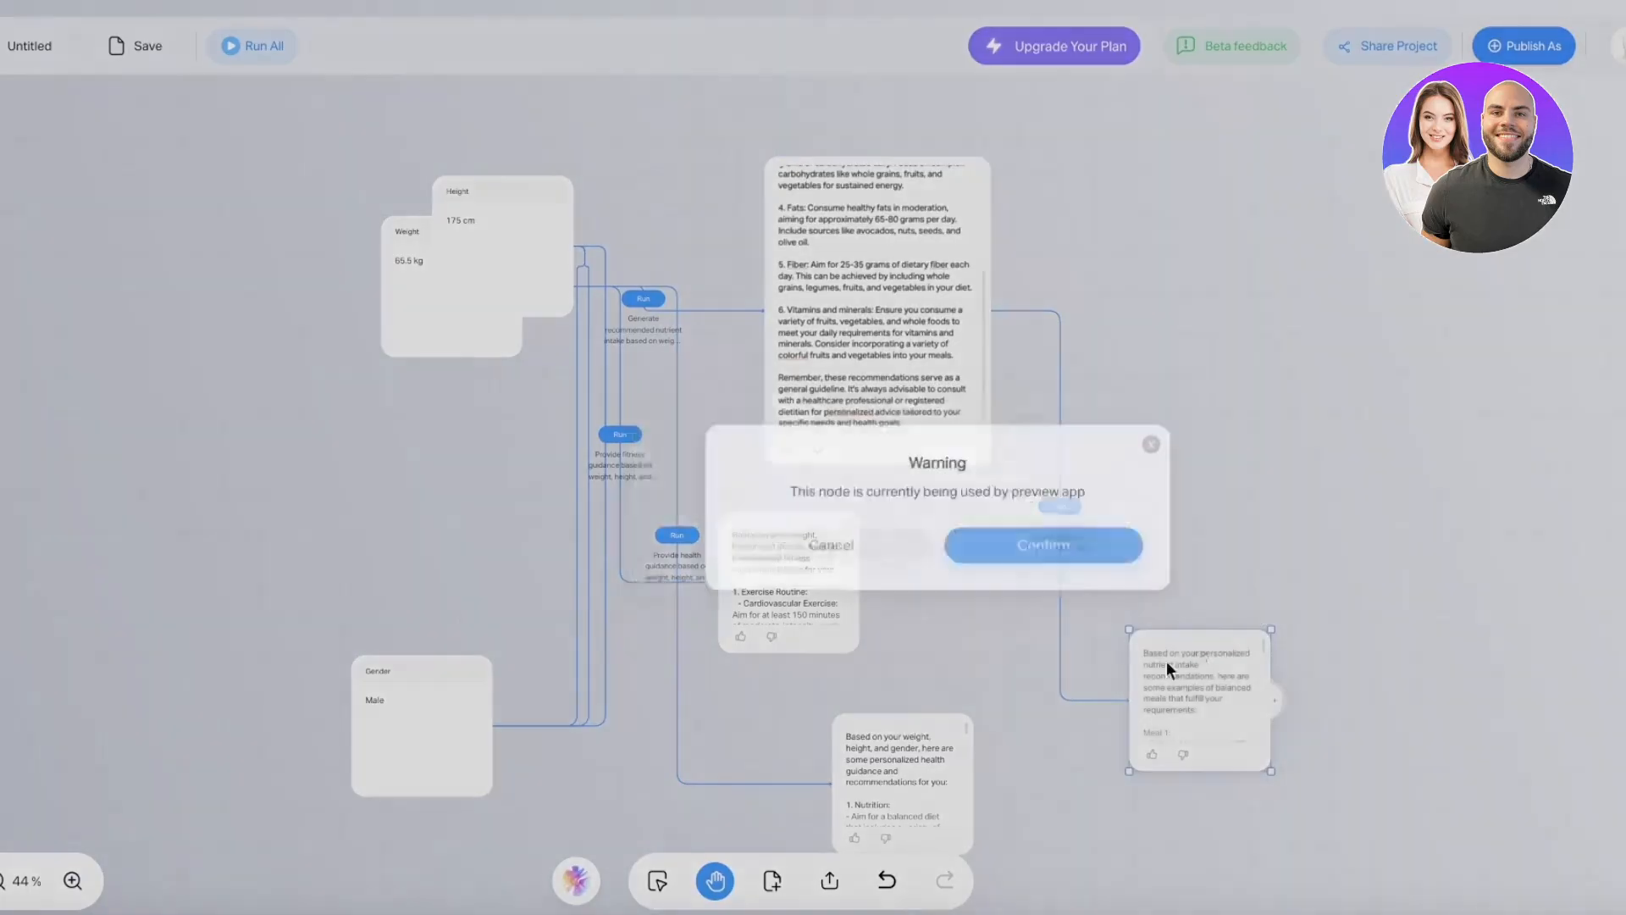
left_click(864, 539)
mouse_move(862, 161)
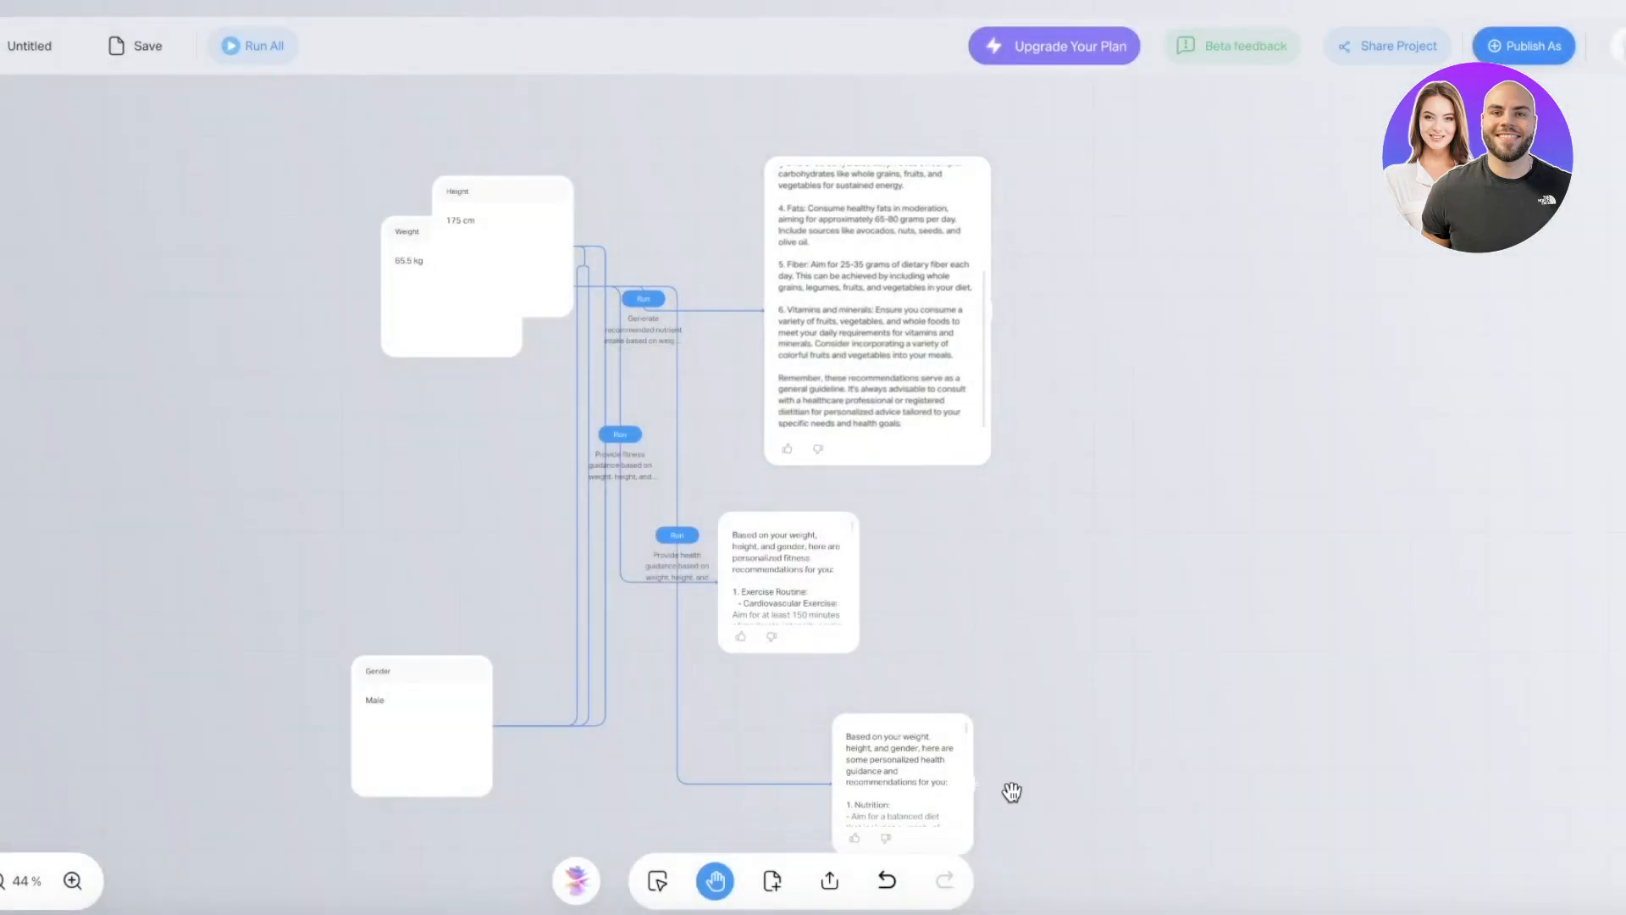
scroll(1009, 792, "down", 1)
scroll(1058, 593, "down", 2)
scroll(1058, 593, "up", 3)
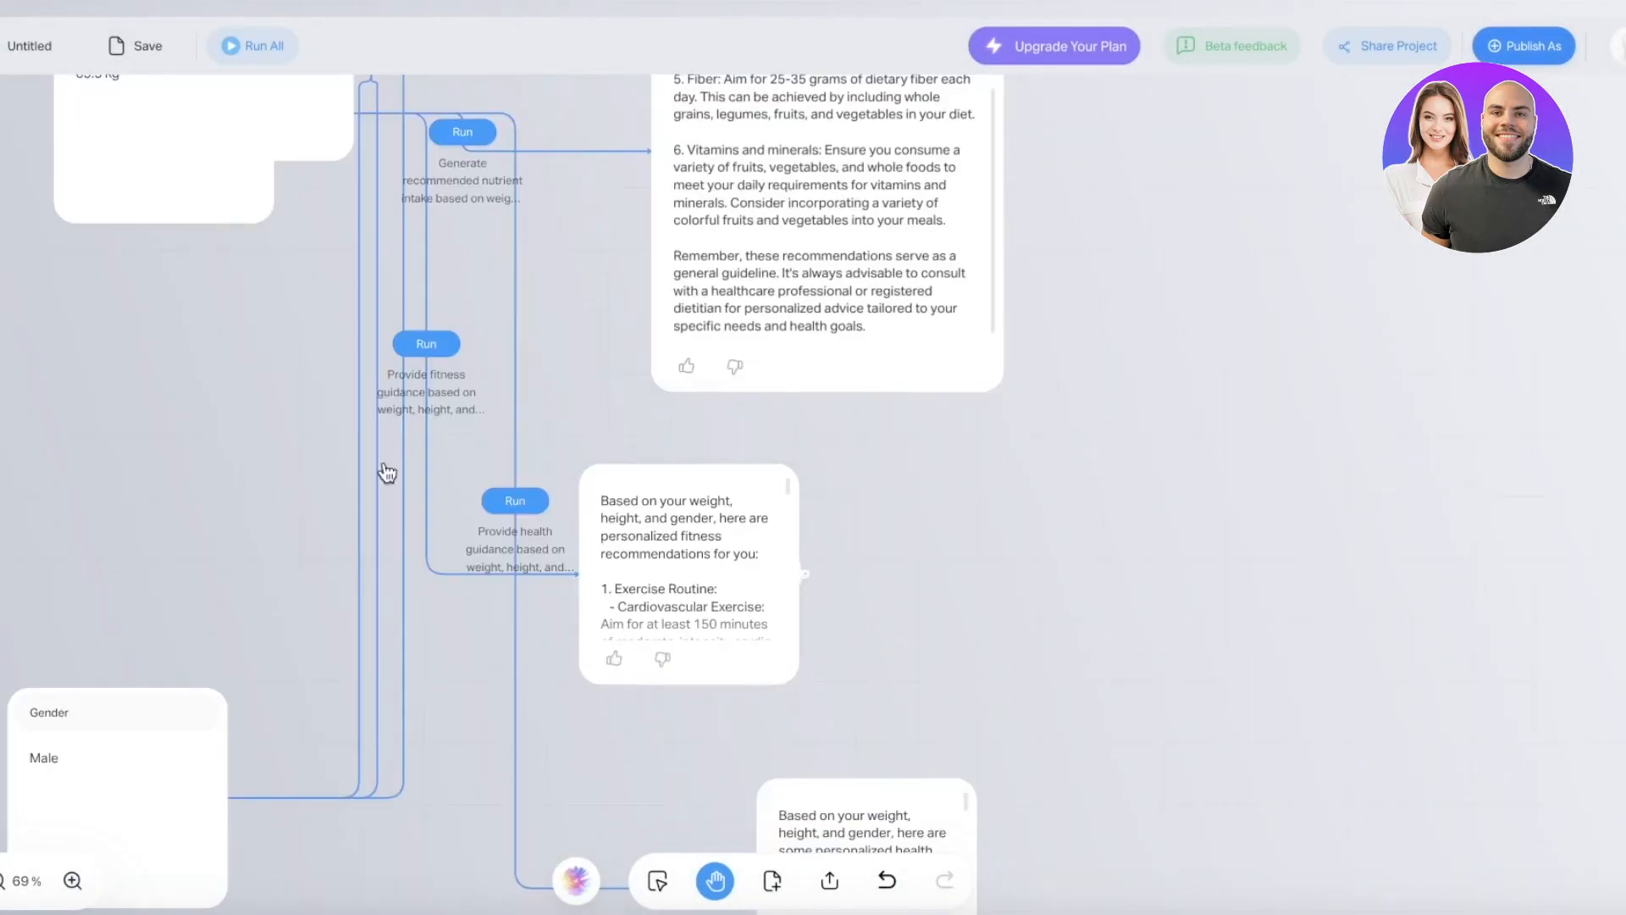
scroll(392, 555, "up", 2)
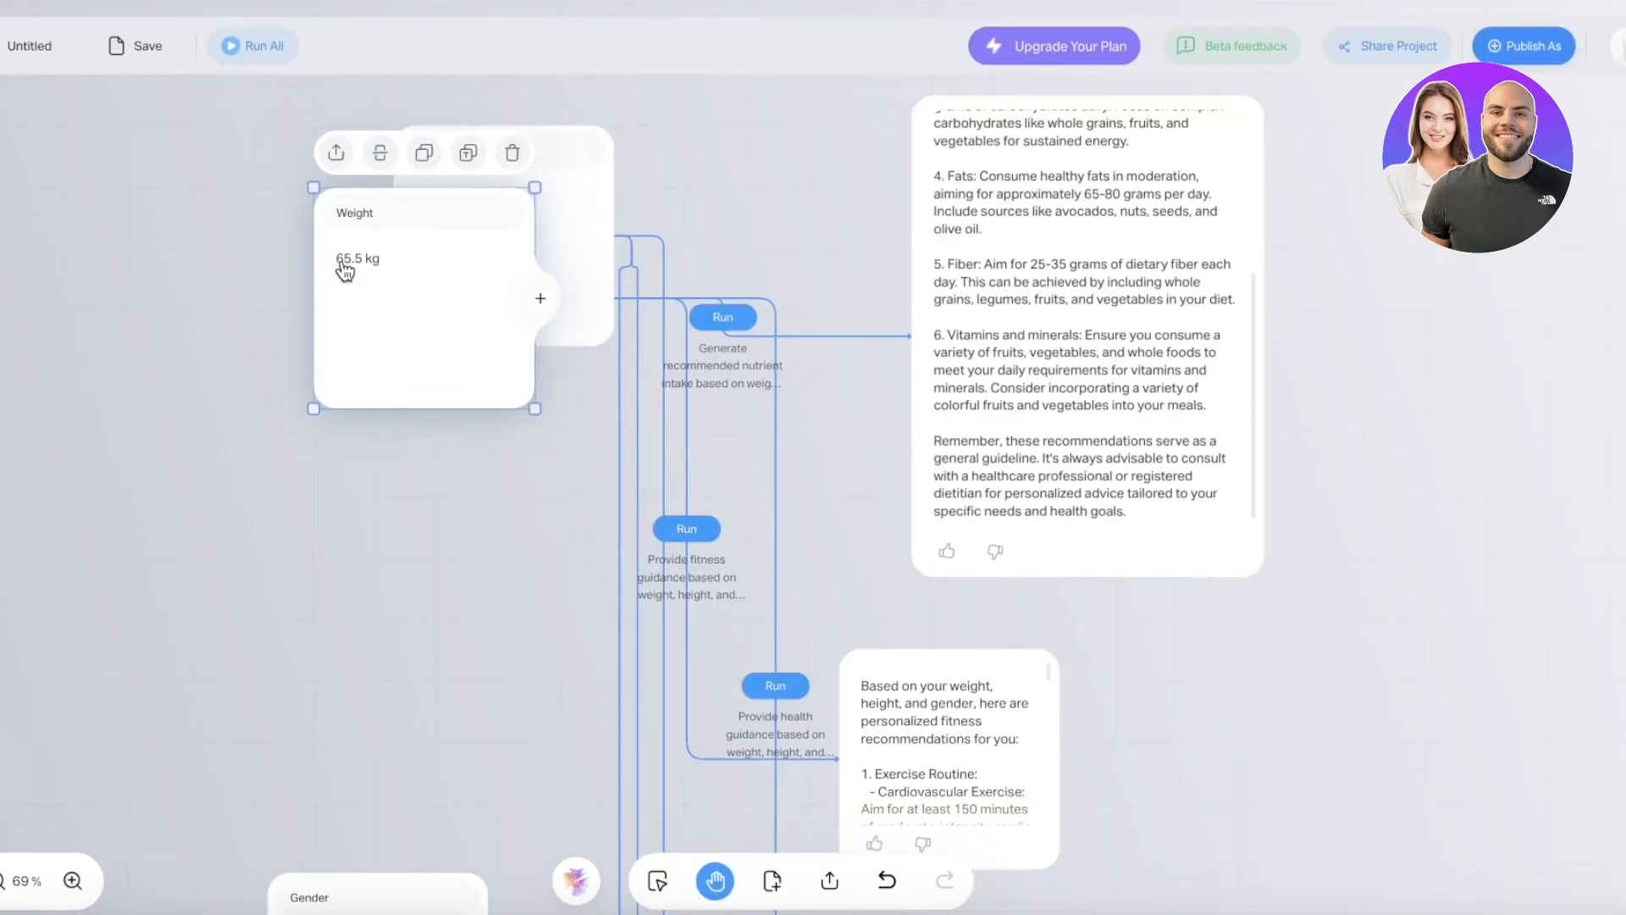
- Zoom in on the Weight card and pan to review the inputs and stacked result cards
double_click(345, 269)
left_click(737, 403)
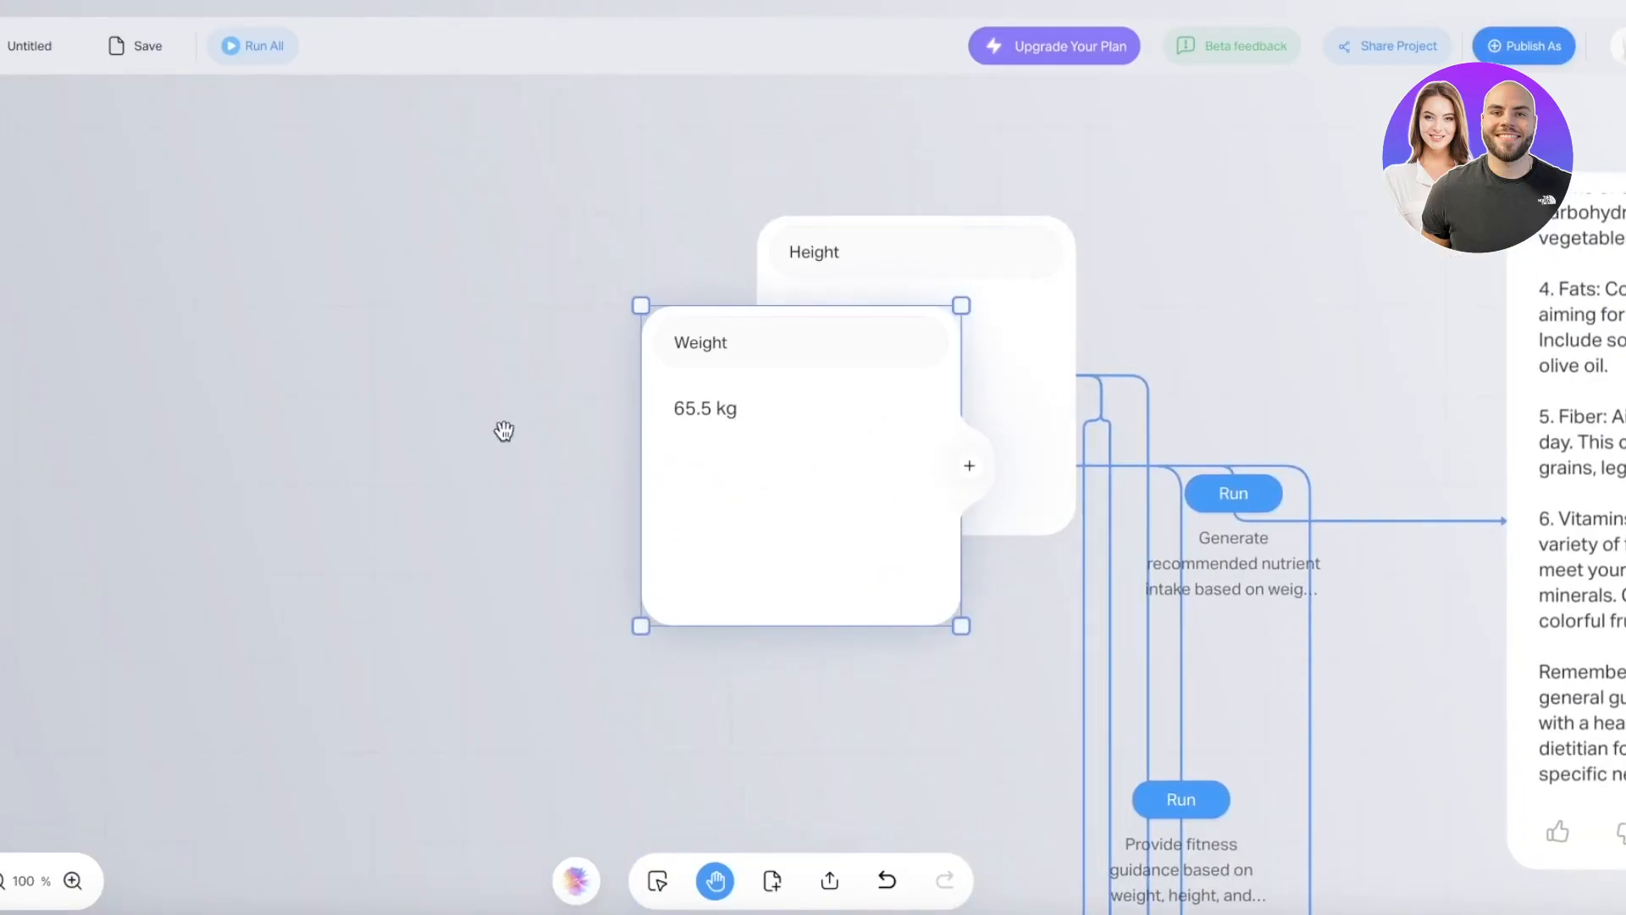
scroll(835, 537, "down", 1)
scroll(1144, 672, "down", 2)
left_click_drag(1144, 672, 846, 272)
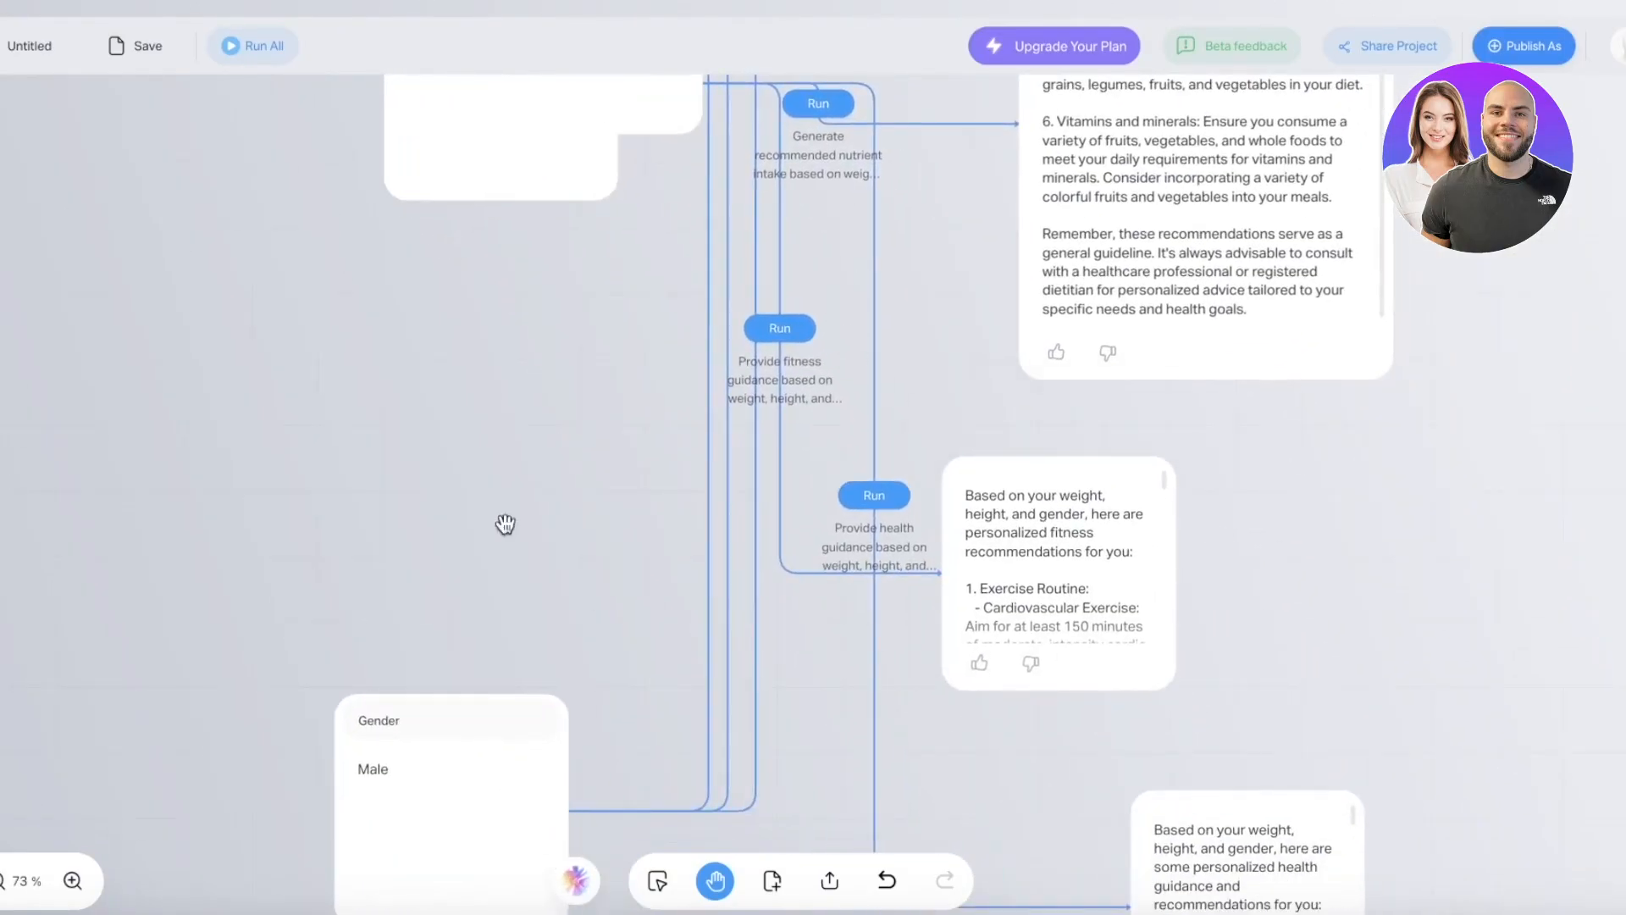
scroll(1235, 708, "down", 1)
left_click_drag(1512, 623, 1288, 514)
scroll(1288, 514, "down", 3)
left_click_drag(1347, 373, 1267, 557)
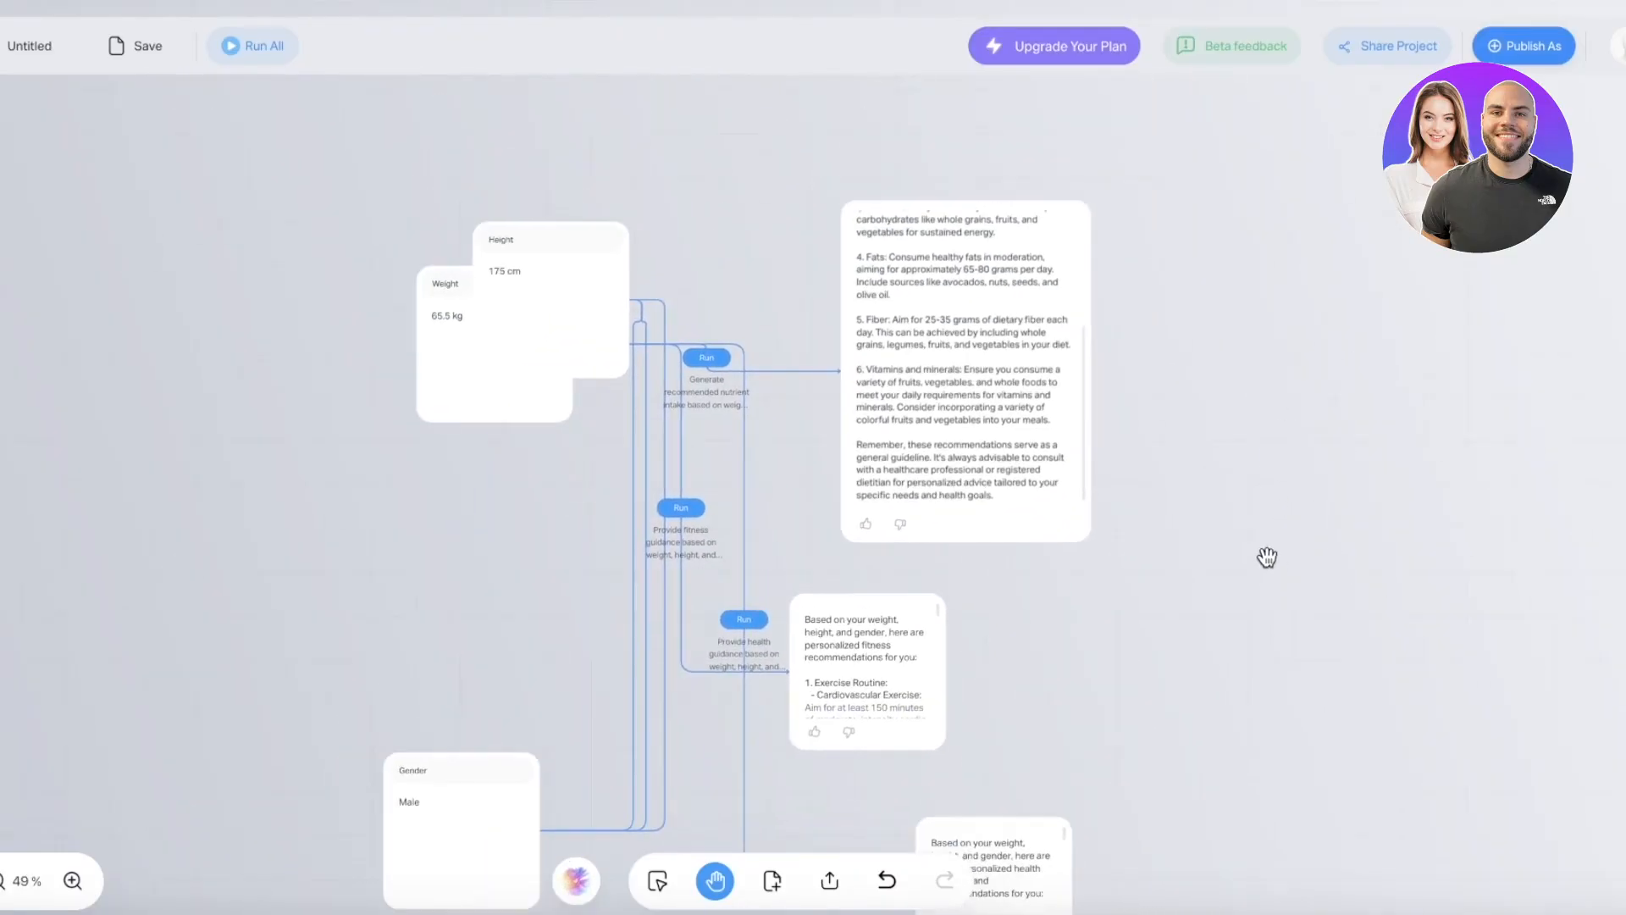
scroll(1141, 497, "down", 2)
left_click_drag(1198, 665, 1164, 688)
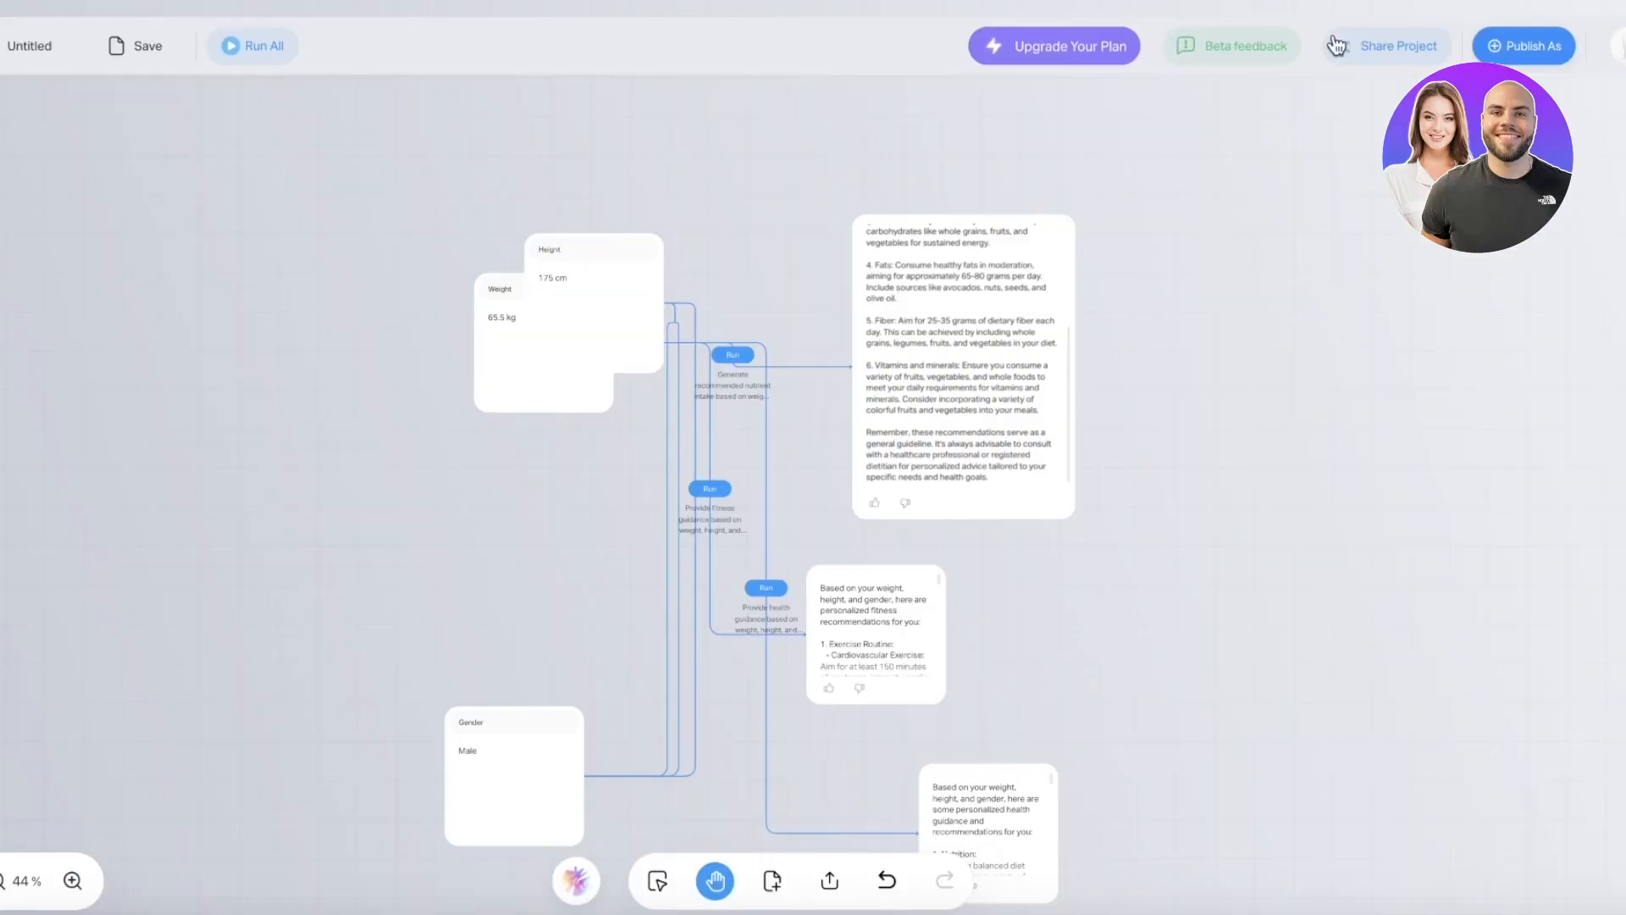
- Copy the project's share link, allowing clipboard access, and open it in a new Chrome tab
left_click(1413, 52)
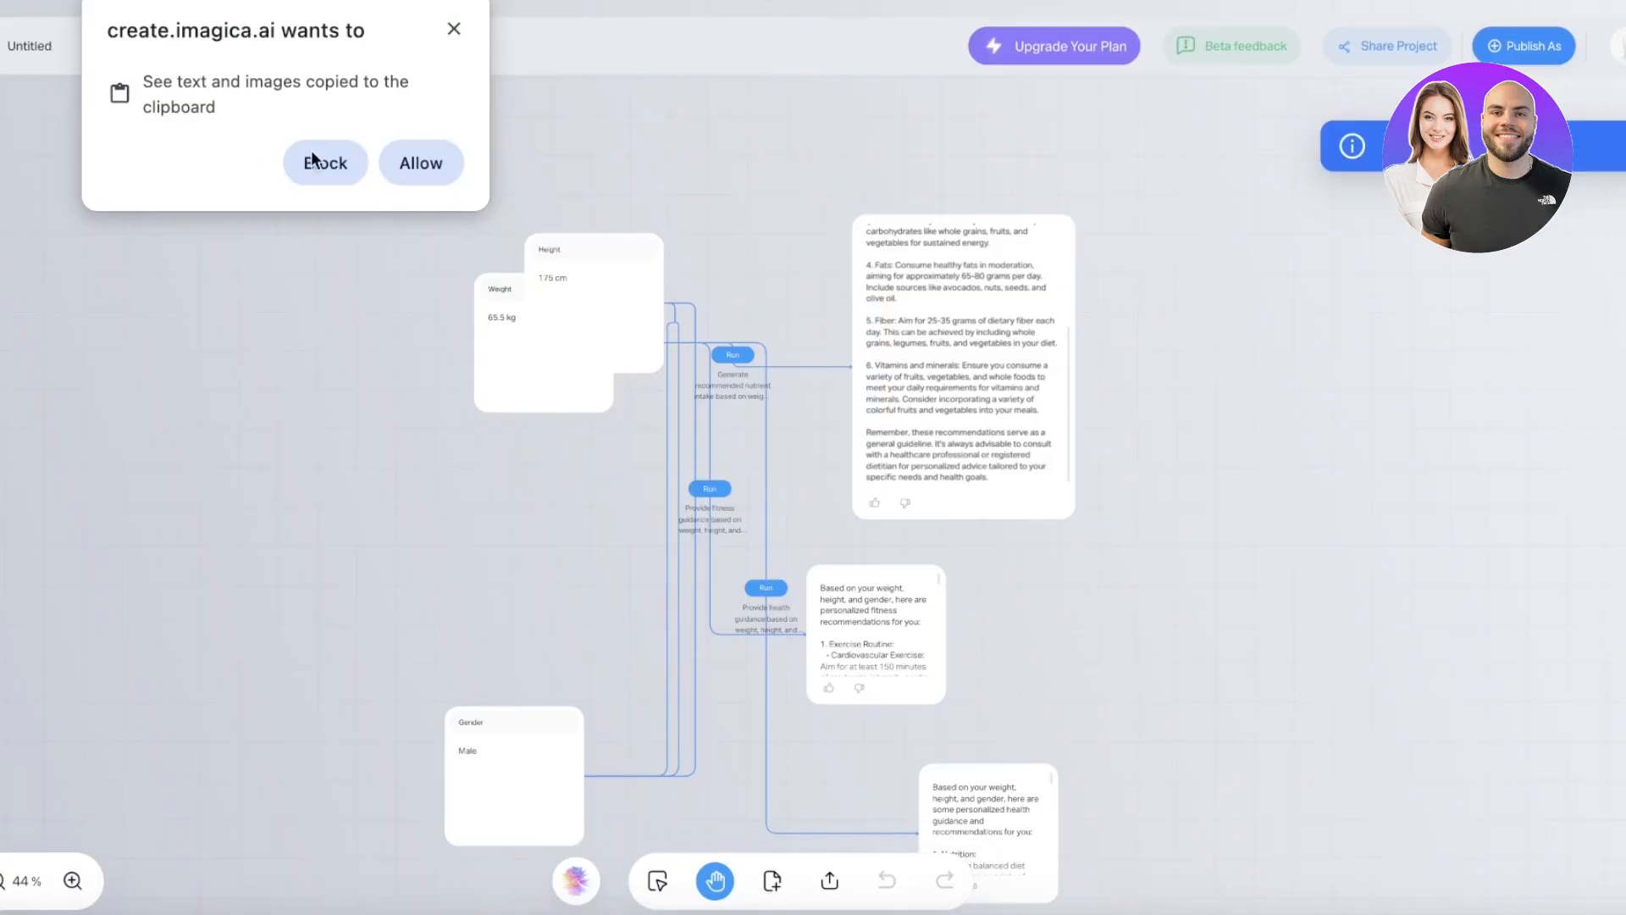
left_click(386, 152)
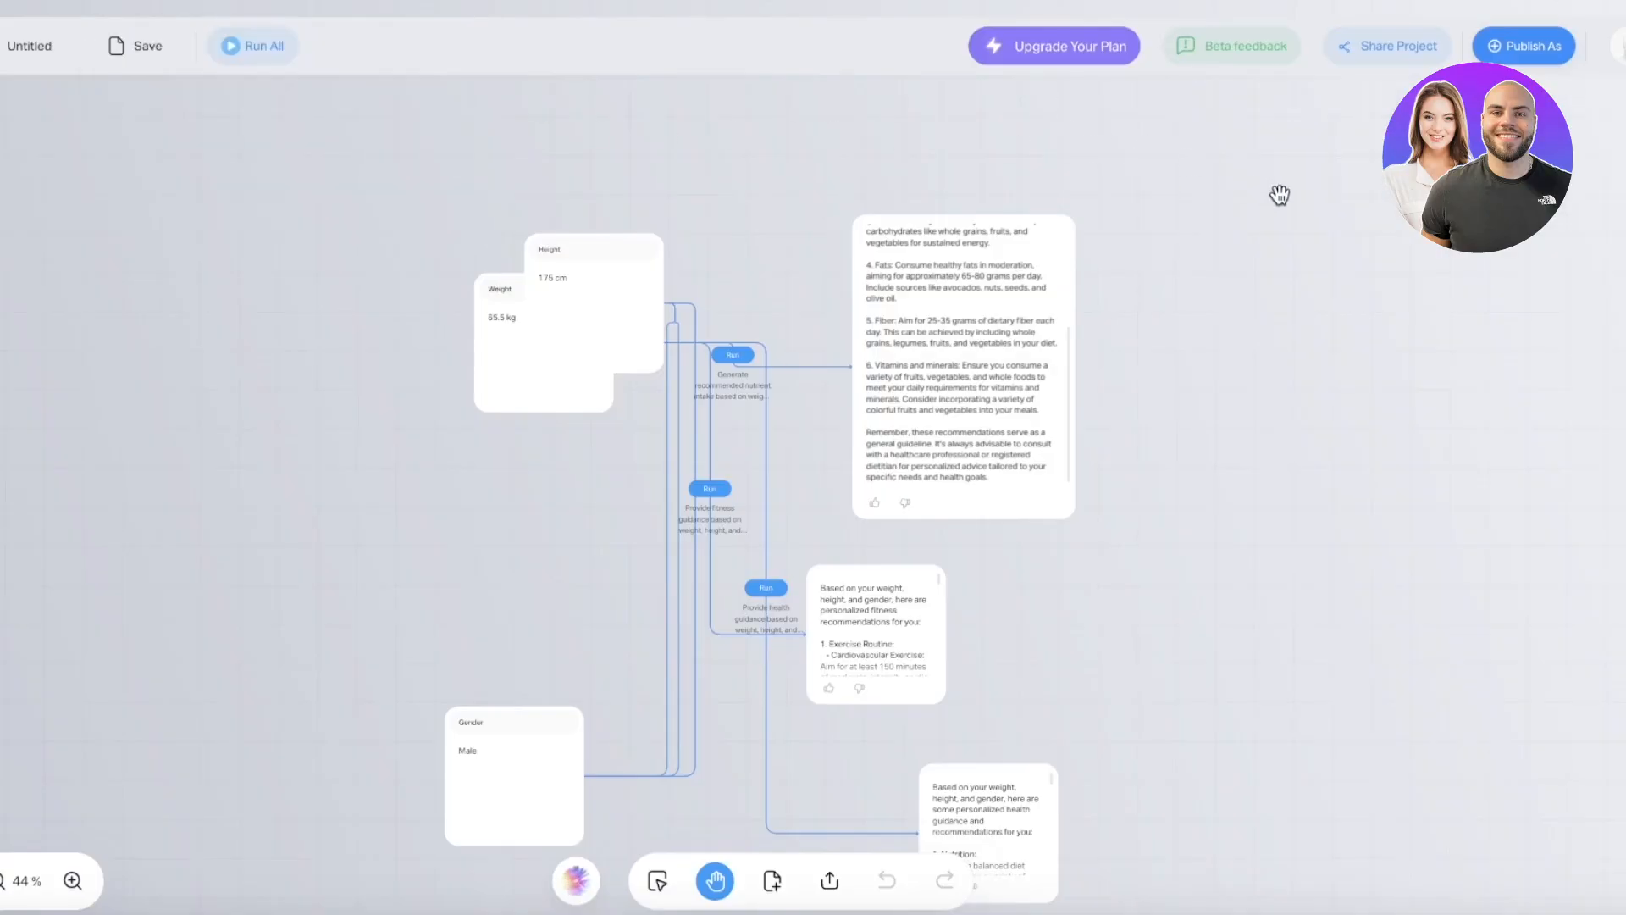
left_click_drag(1279, 195, 1162, 127)
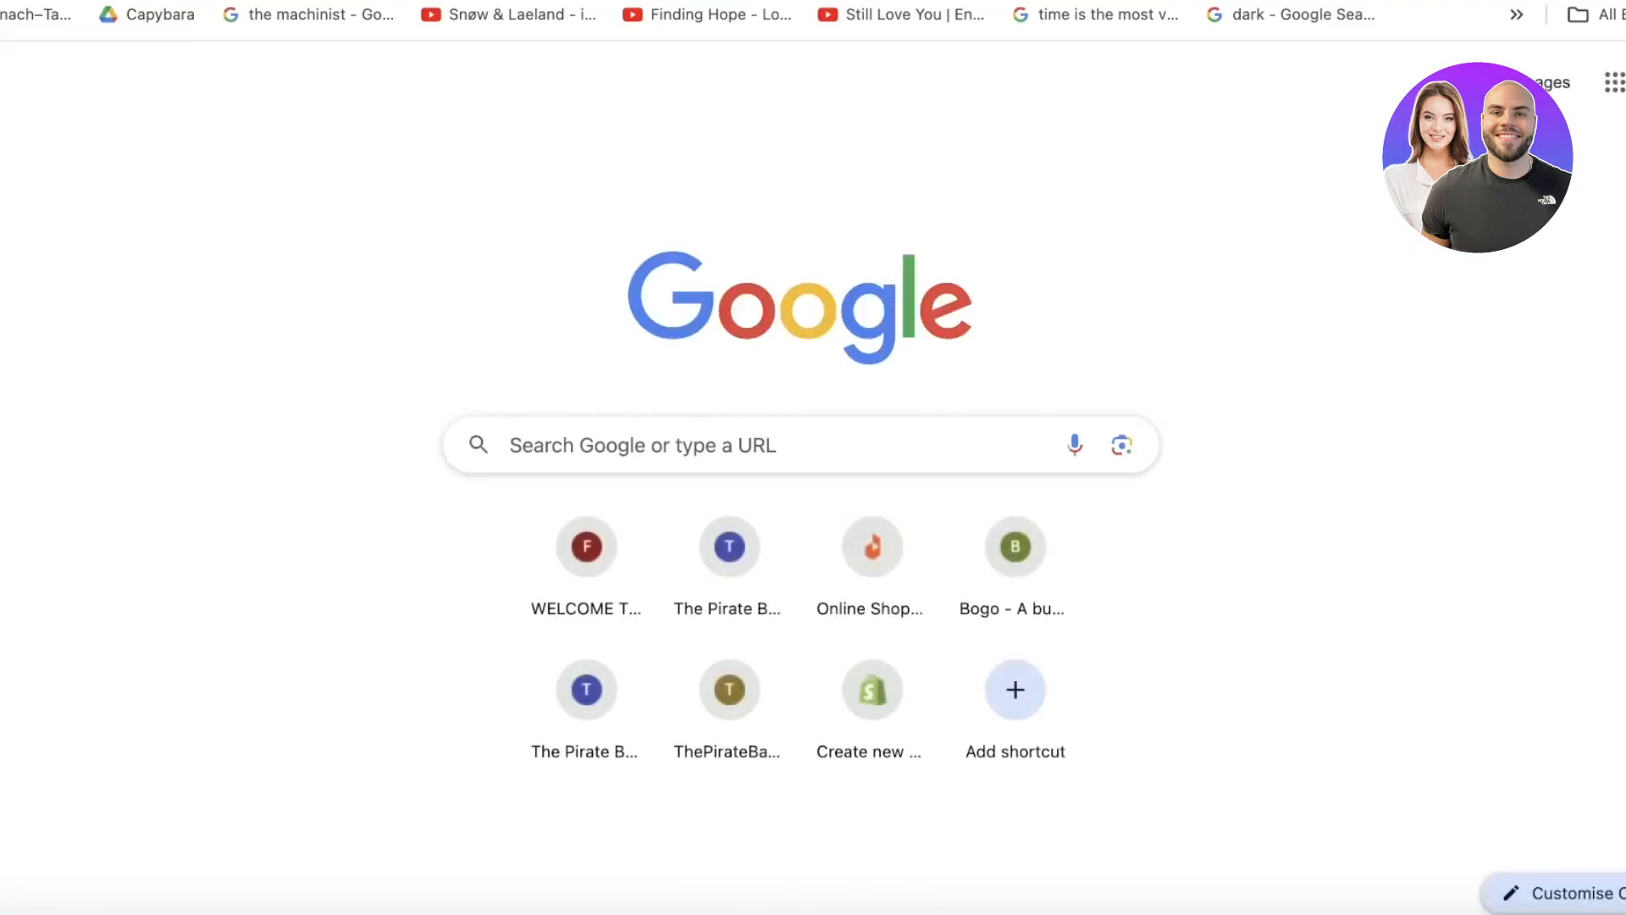
key("Return")
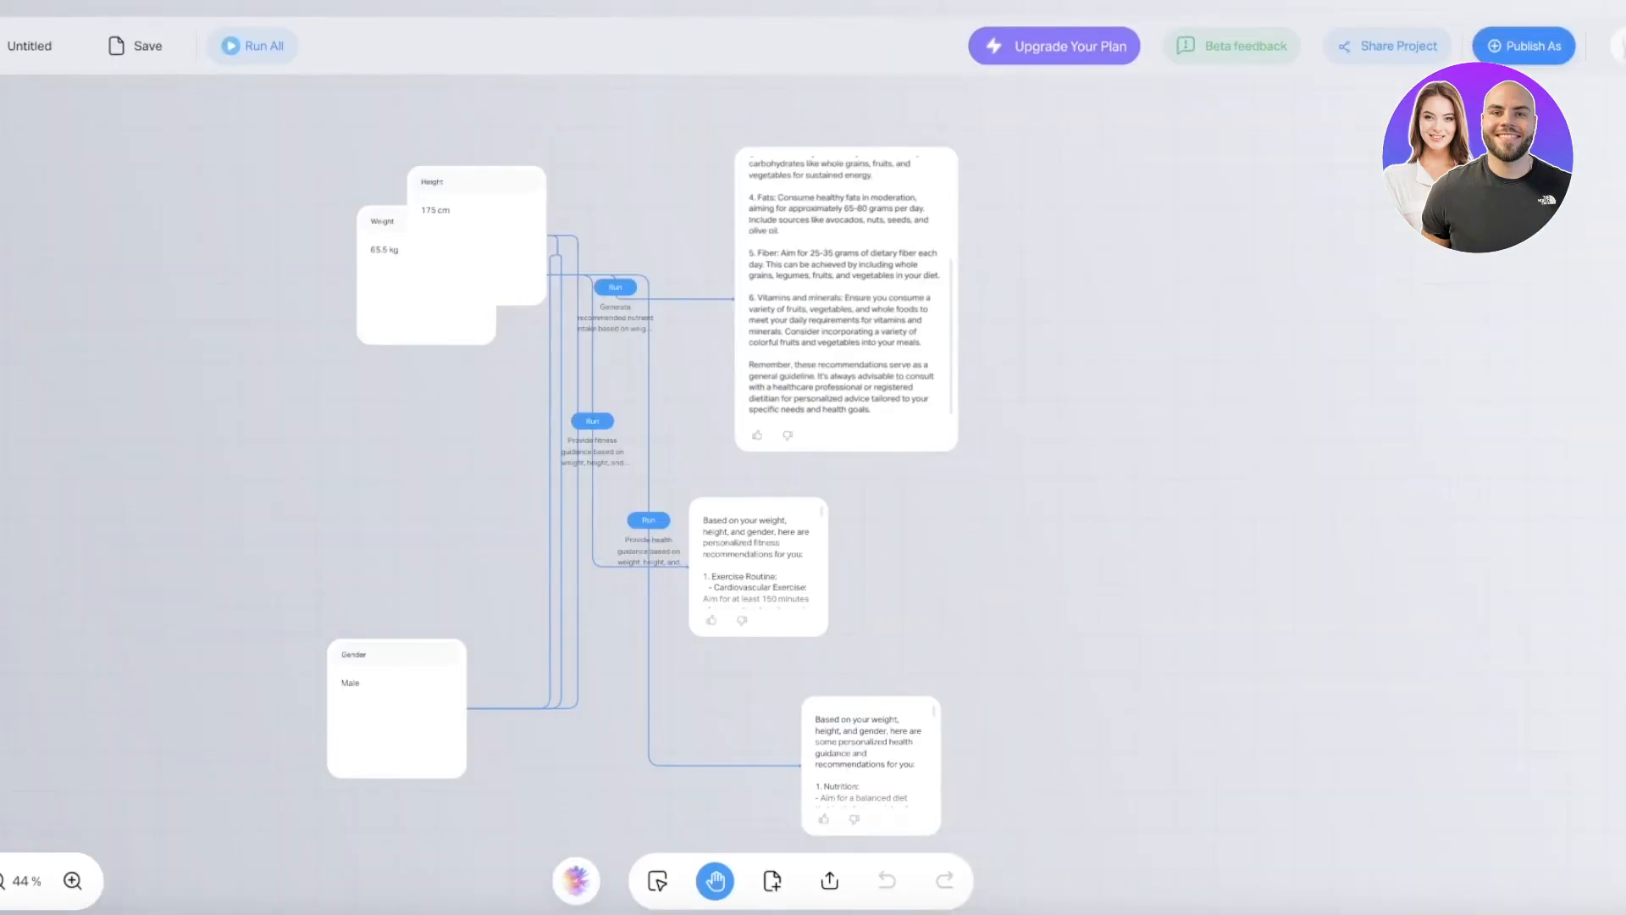
- Open the Publish As options and look over the app preview
left_click(1532, 53)
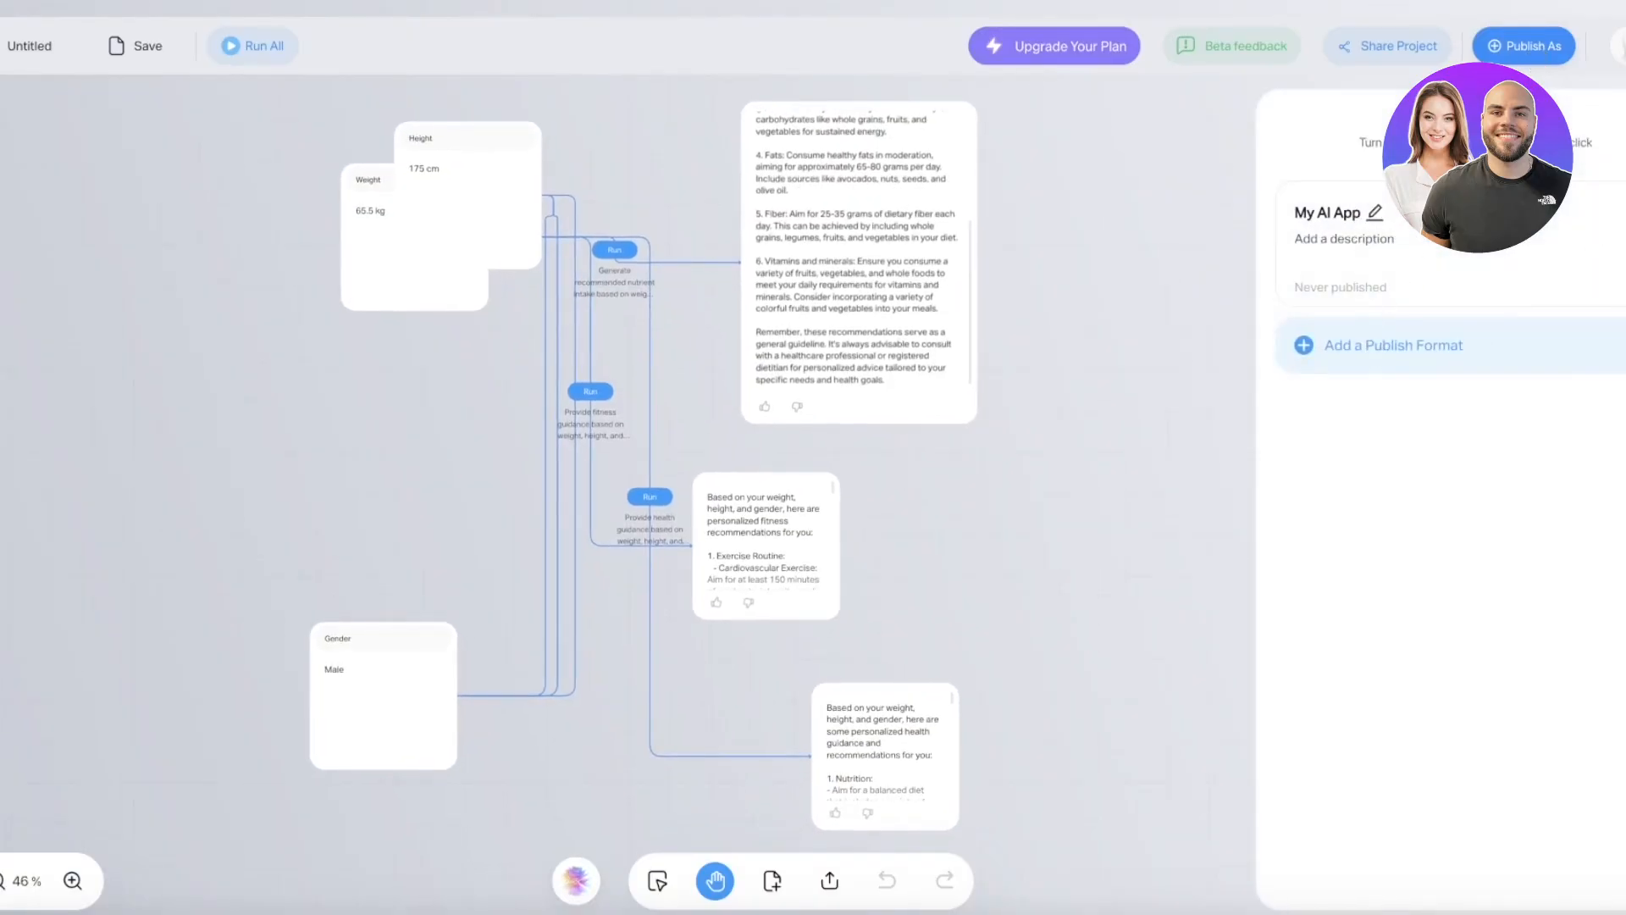
left_click(1420, 354)
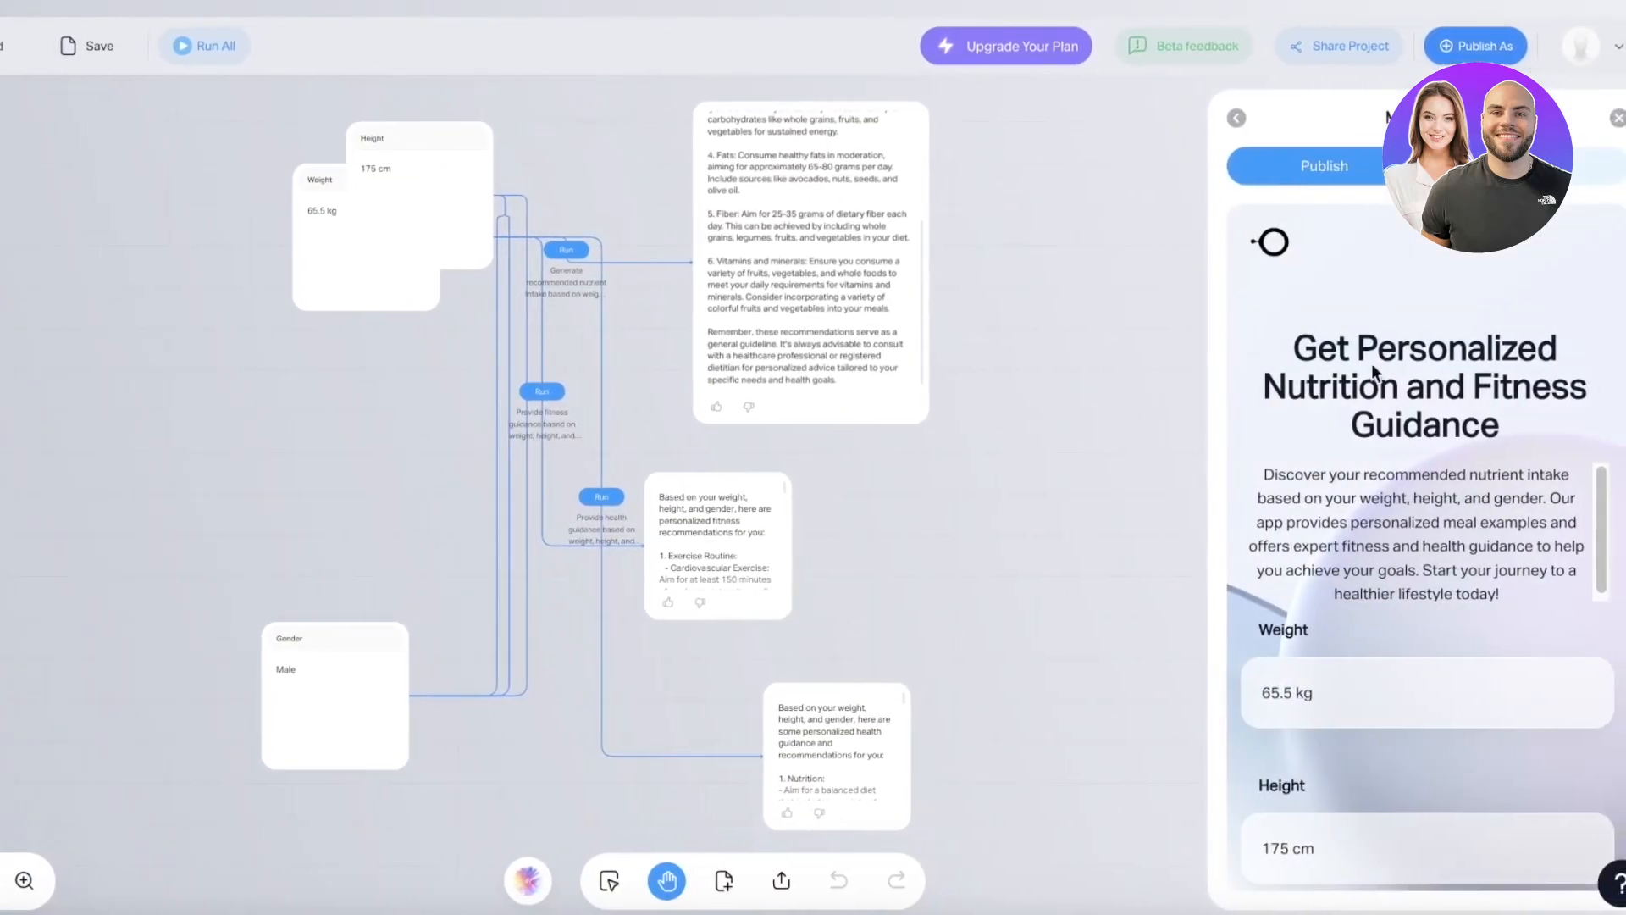
scroll(1370, 364, "down", 7)
scroll(1373, 304, "up", 7)
mouse_move(1399, 367)
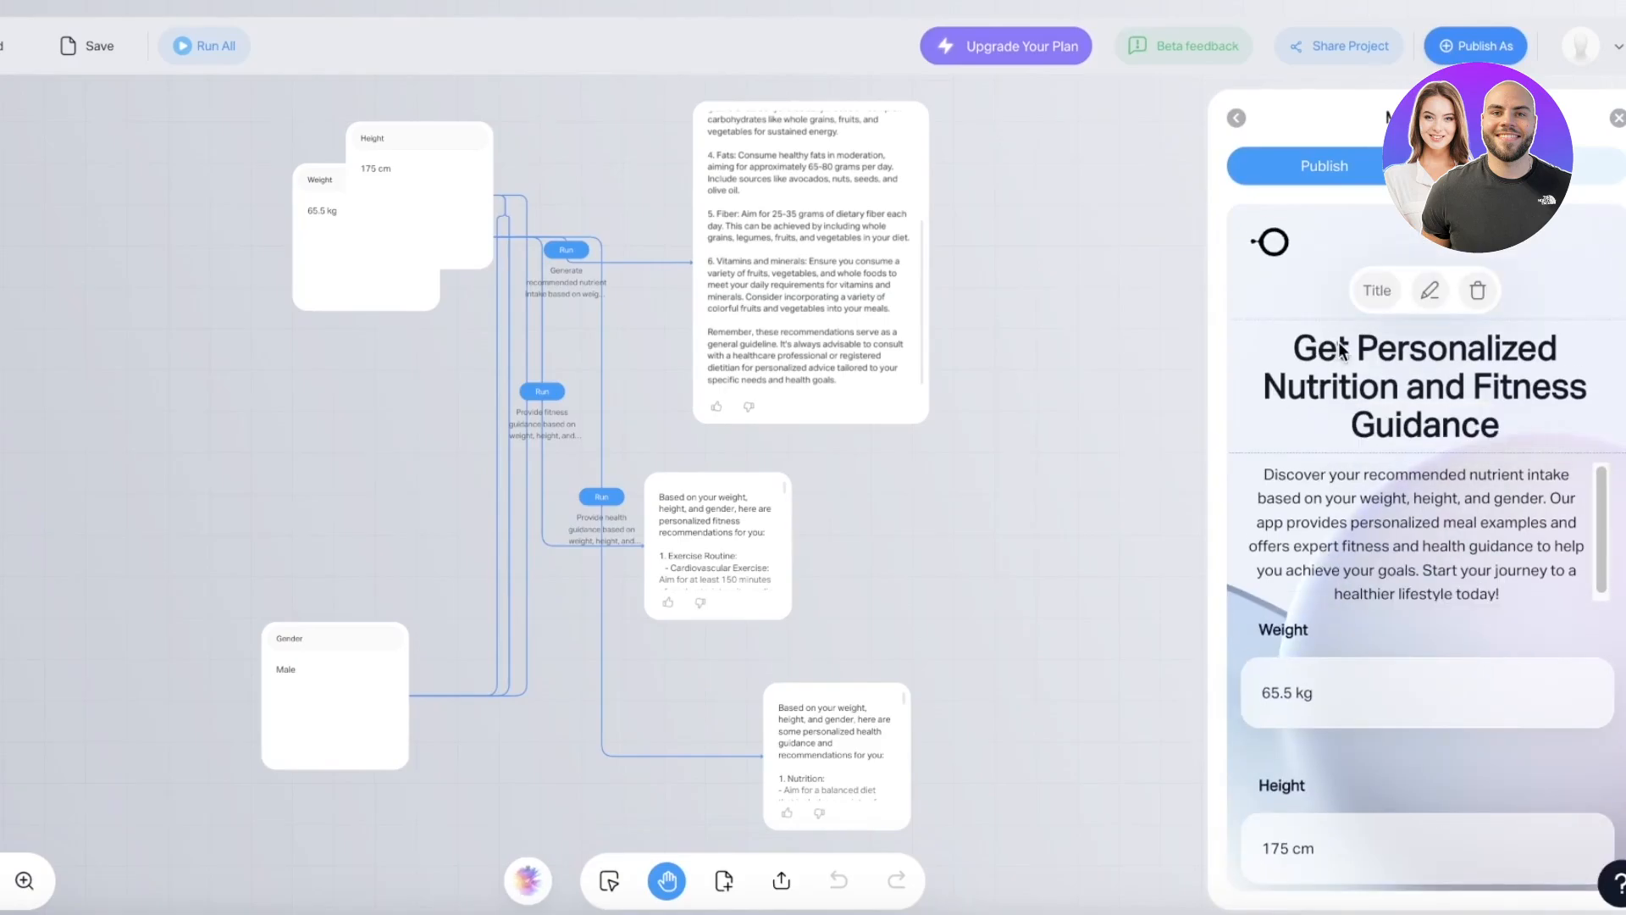
scroll(1439, 405, "down", 3)
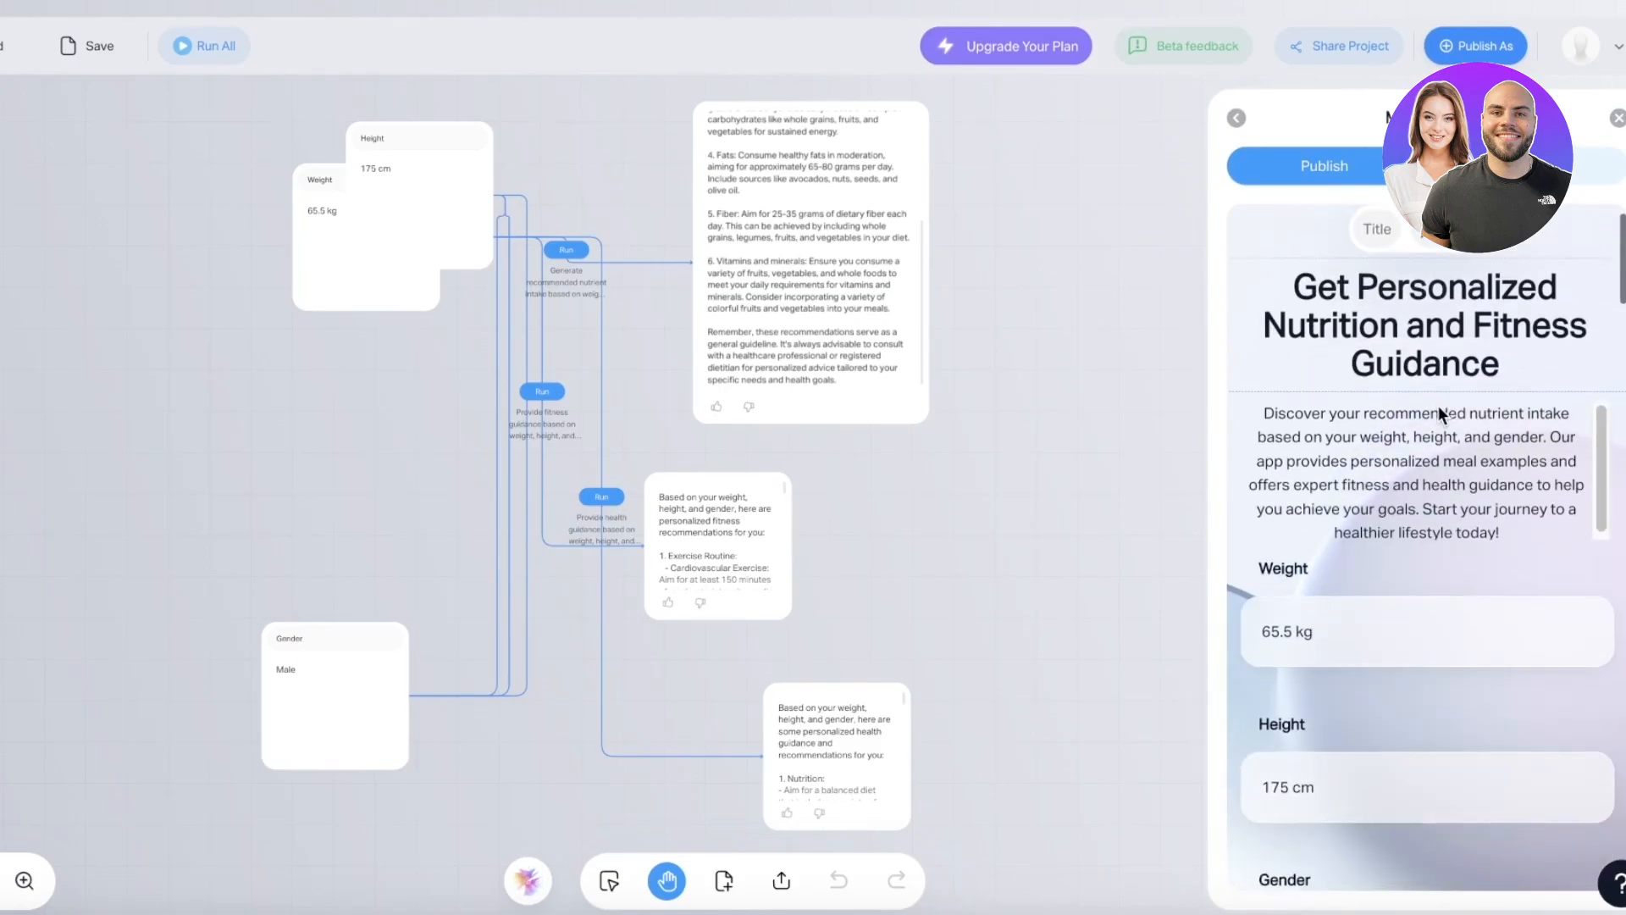
scroll(1413, 546, "up", 3)
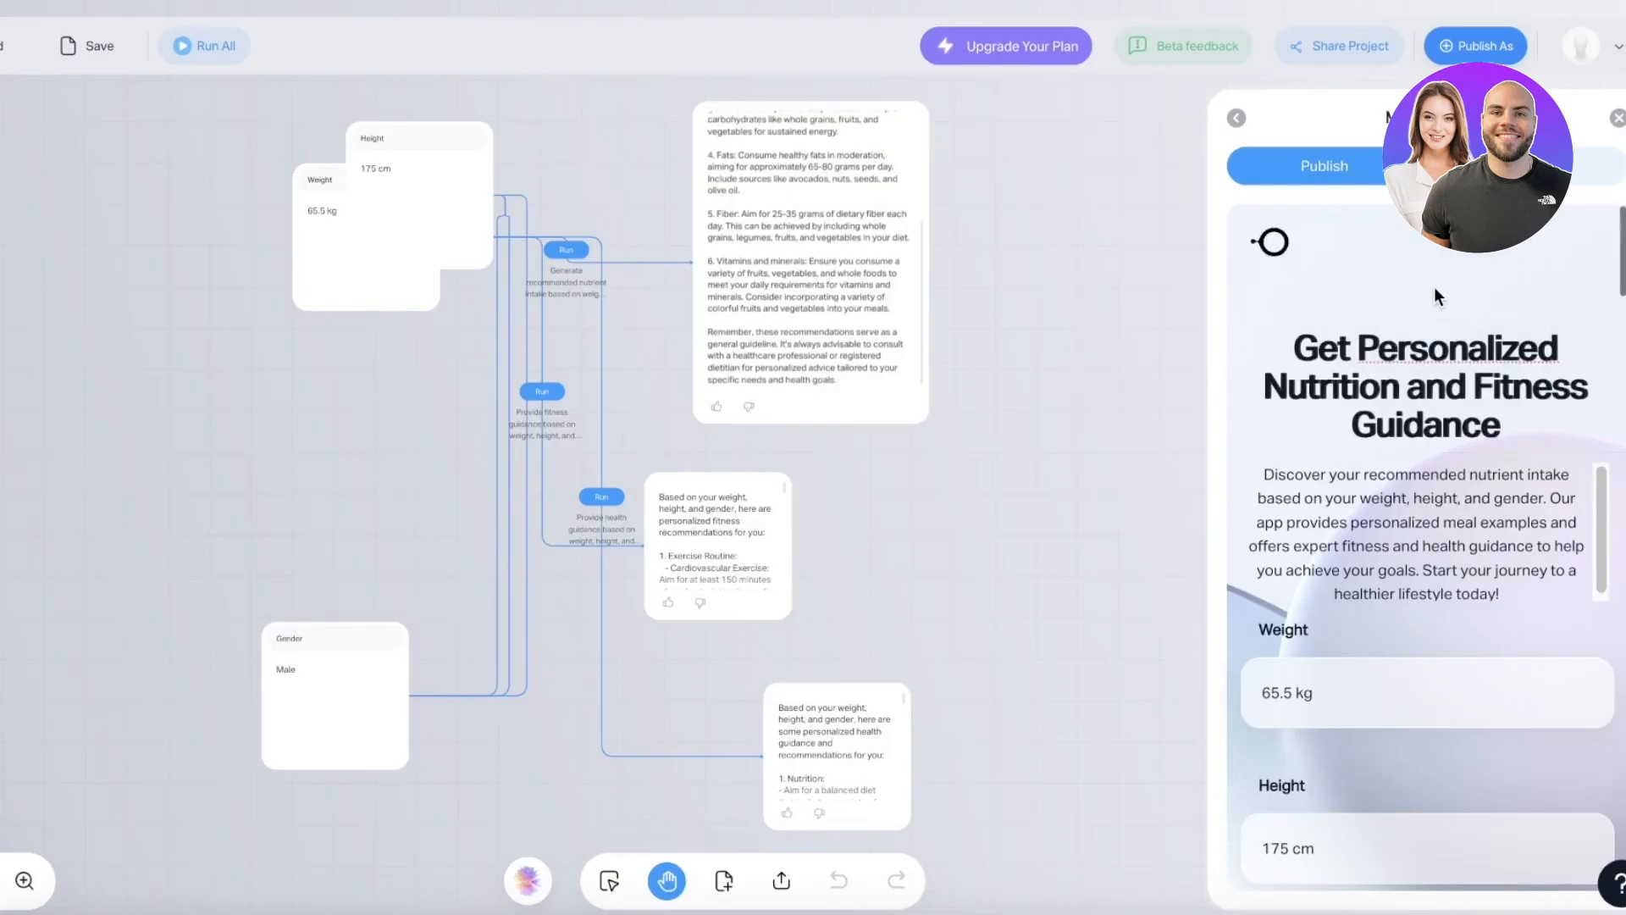
- Edit the app title, adding 'with our AI' and 'App'
left_click(1503, 426)
type("wit")
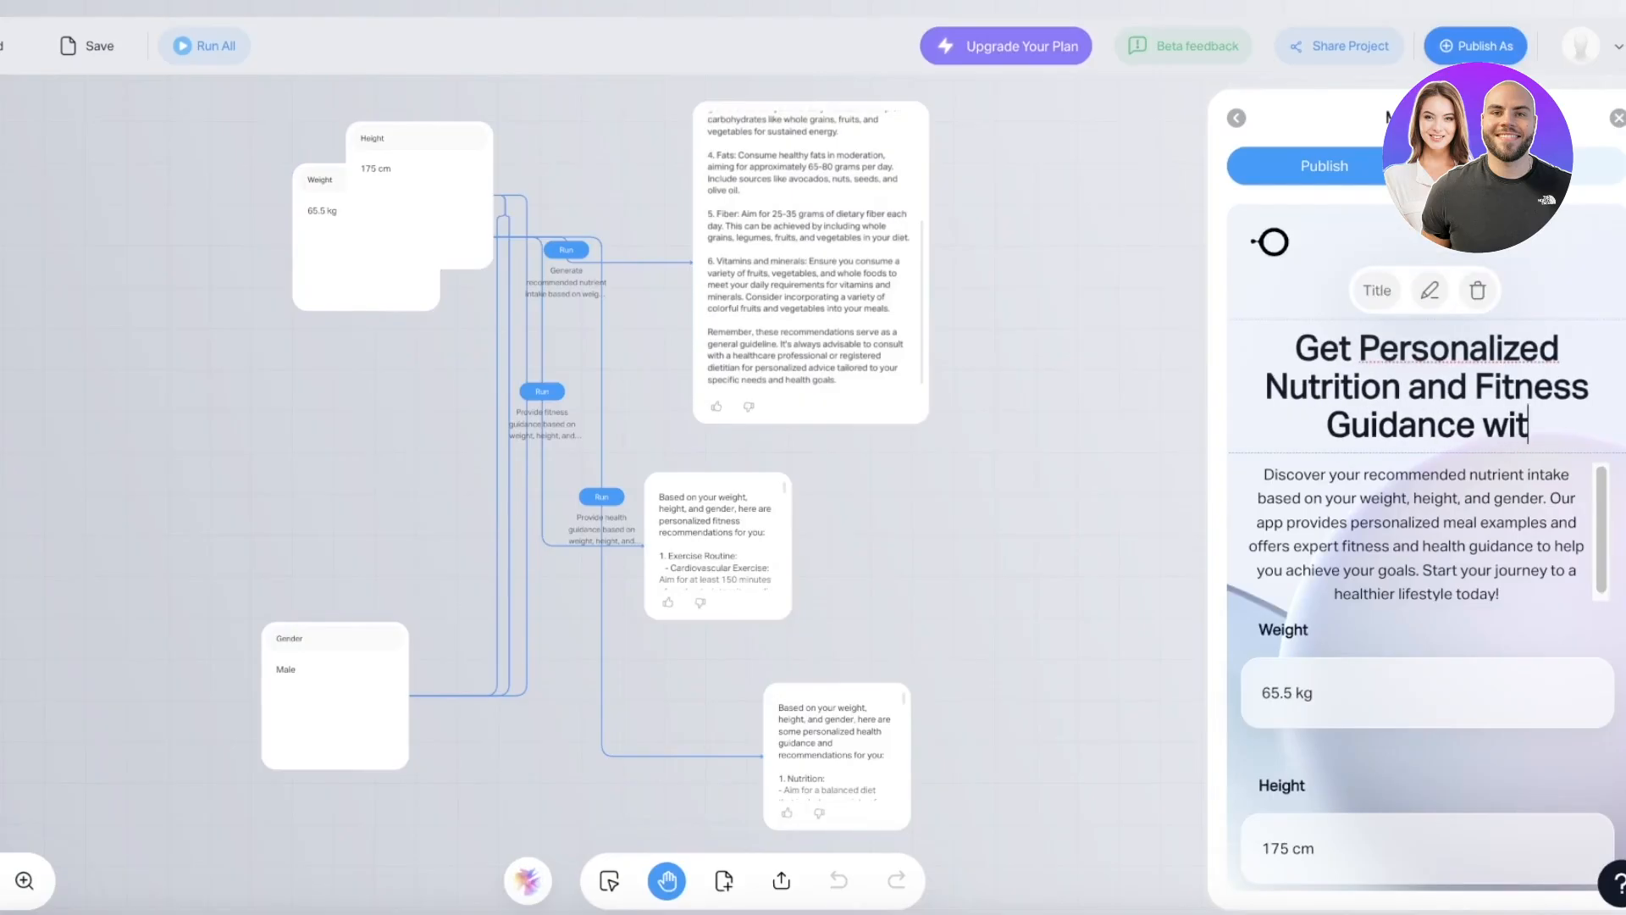
type("h our AI A")
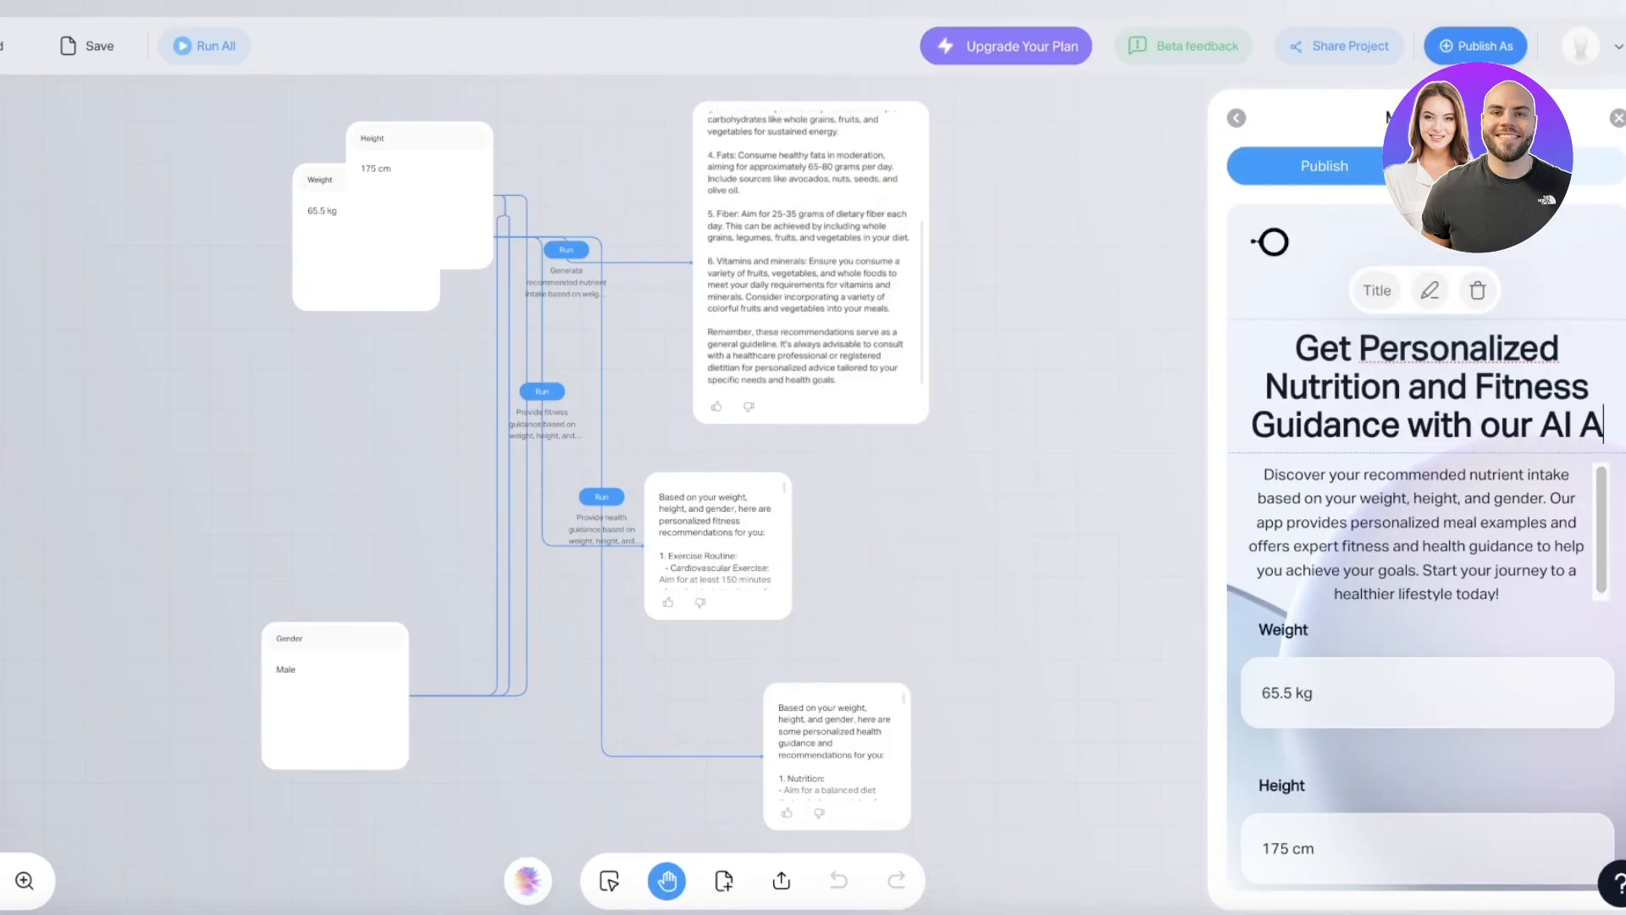
scroll(1379, 397, "down", 1)
type("App")
- Set the Weight hint to kg and Height to cm, keep Male for Gender, then publish
left_click(1380, 666)
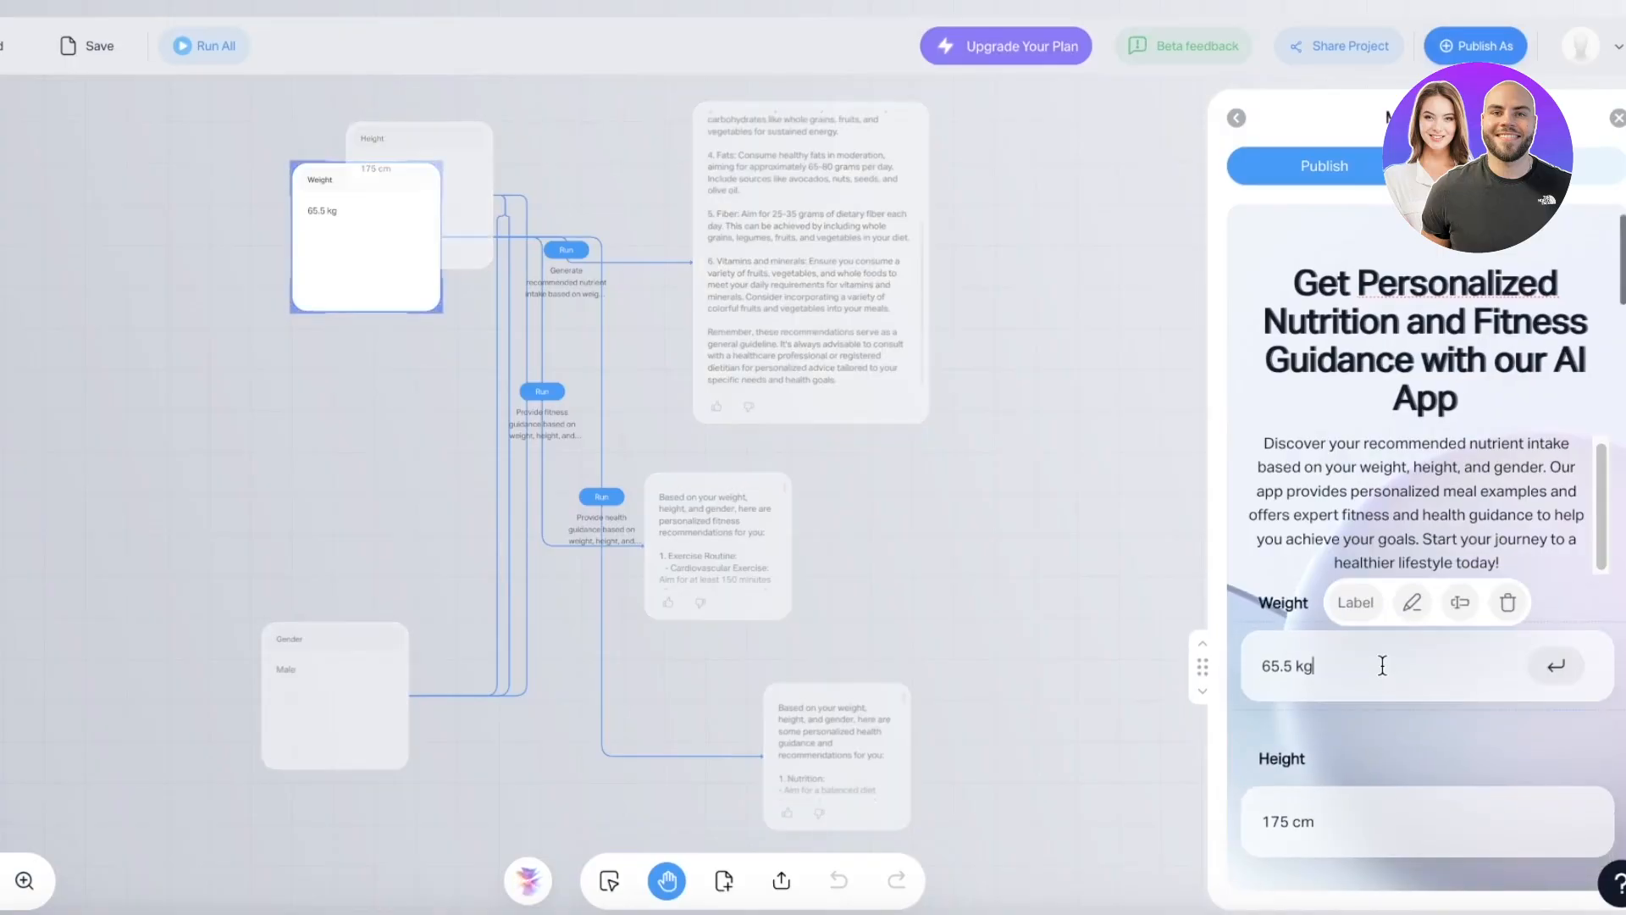
double_click(1380, 666)
triple_click(1380, 666)
type("kg")
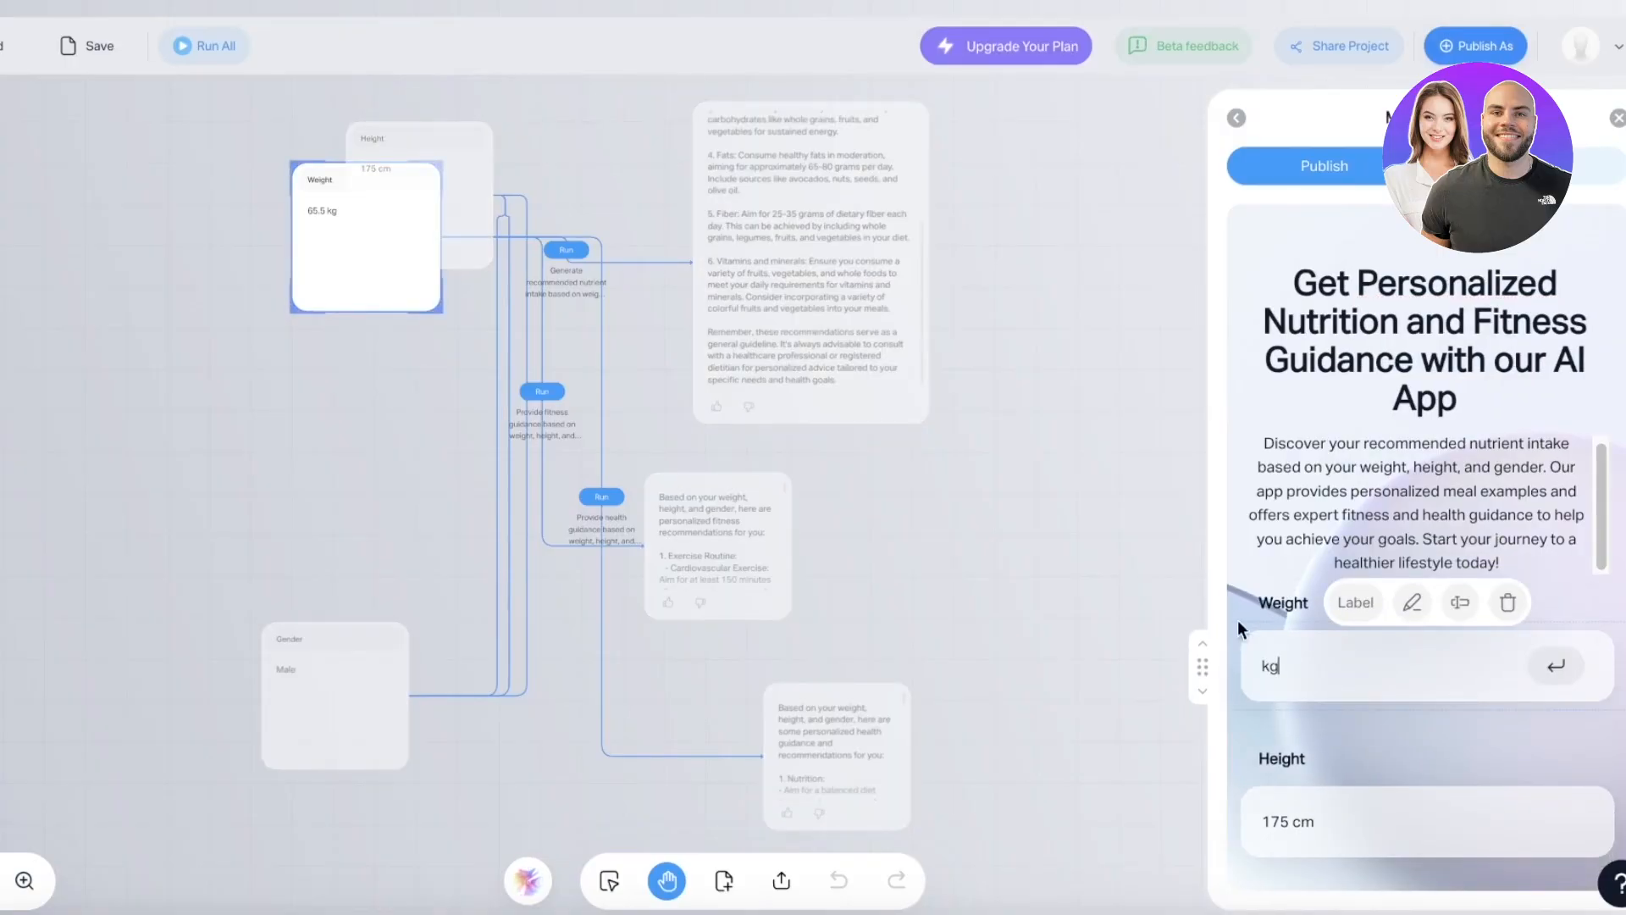
scroll(1420, 807, "down", 1)
double_click(1412, 761)
triple_click(1412, 761)
type("cm")
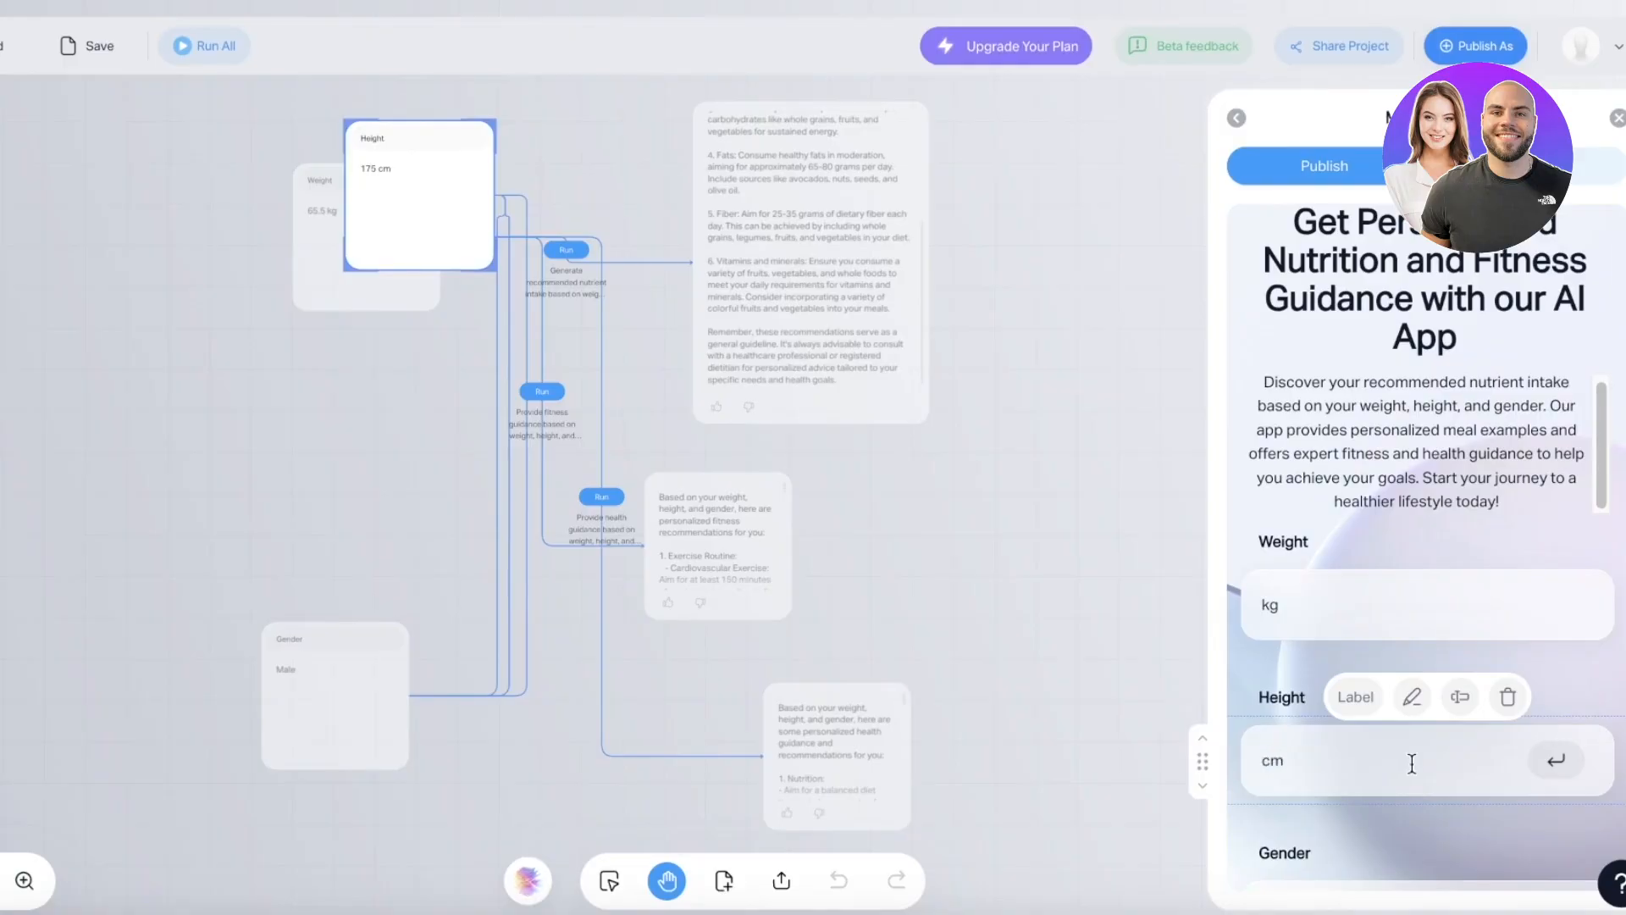
scroll(1413, 763, "down", 3)
double_click(1355, 664)
left_click(1355, 675)
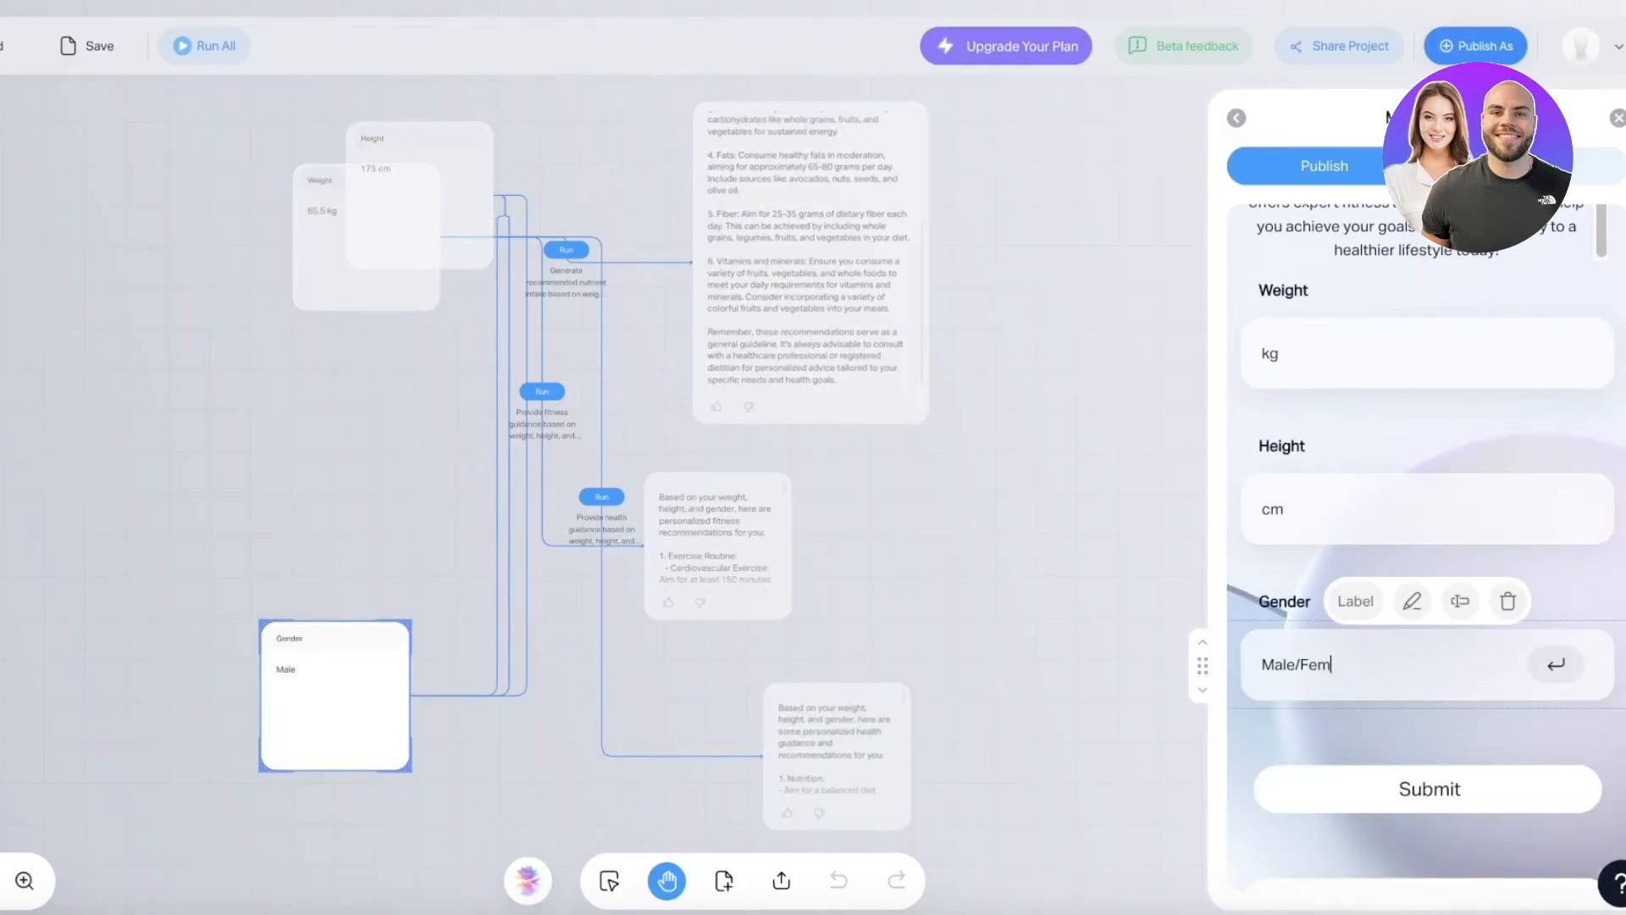
key("Return")
left_click(1301, 173)
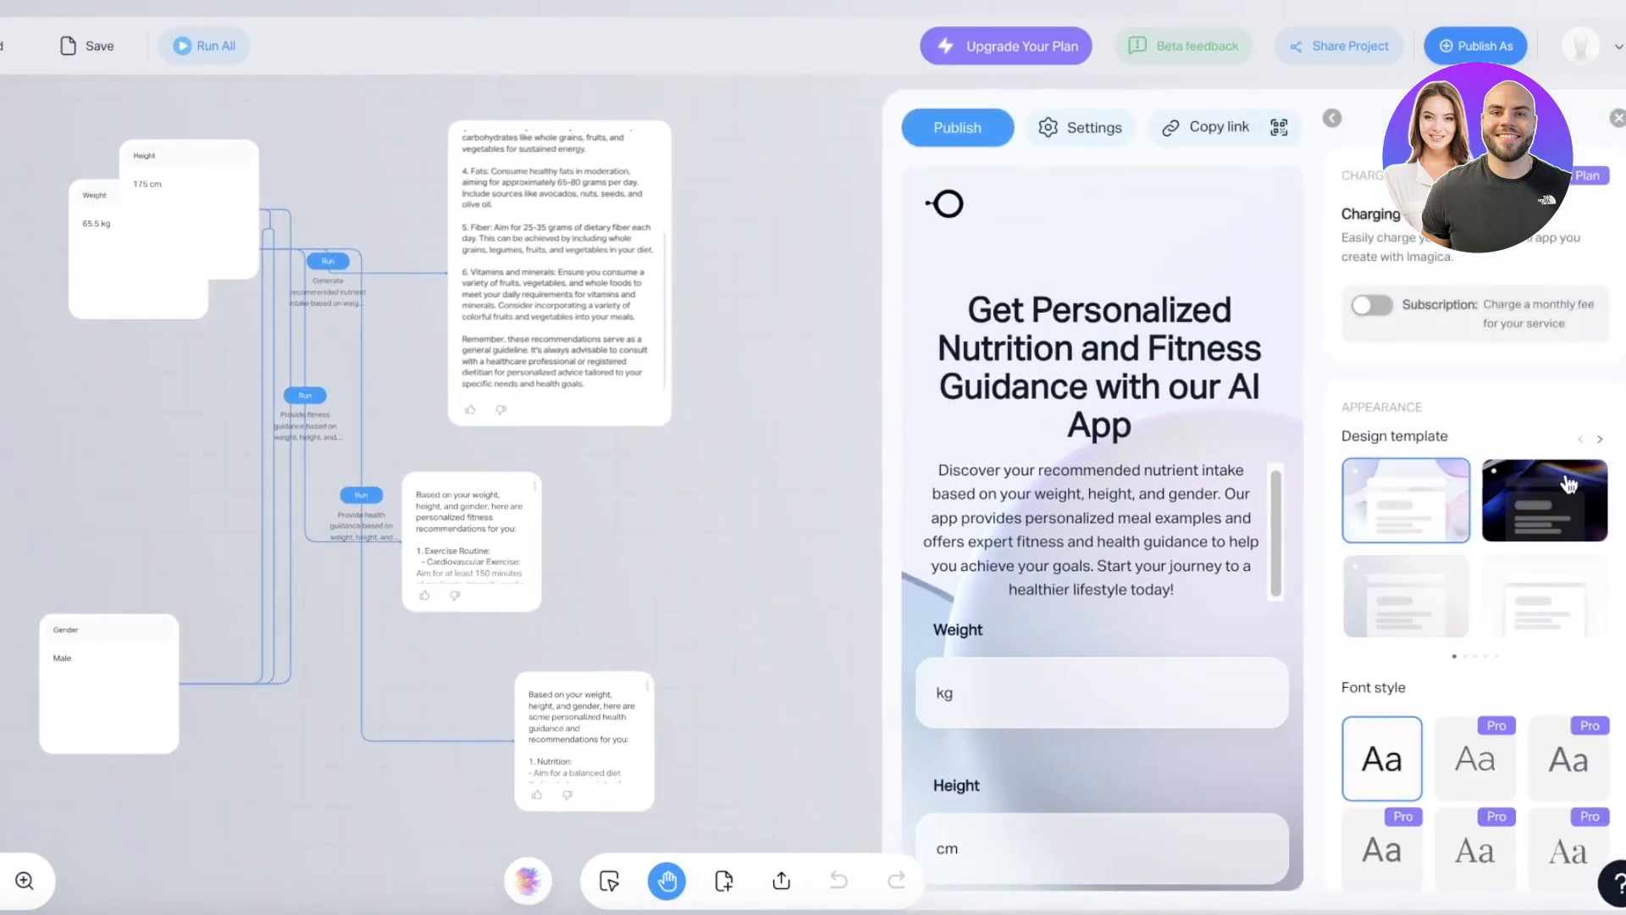
- Try the dark design template, then switch back to the first light template
left_click(1567, 534)
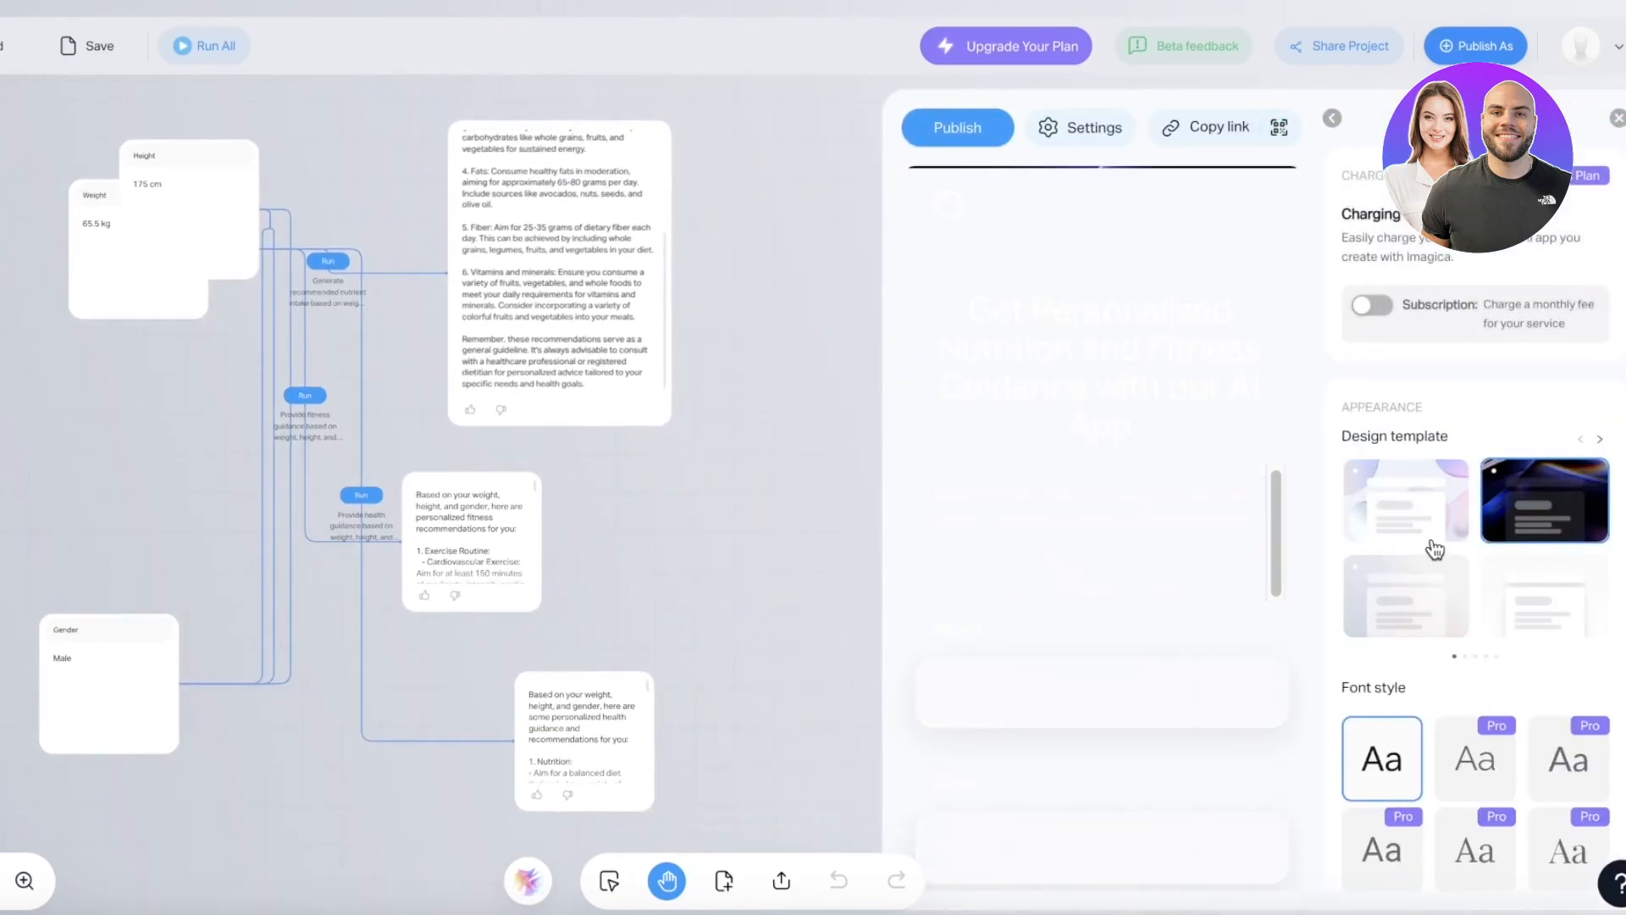
left_click(1434, 549)
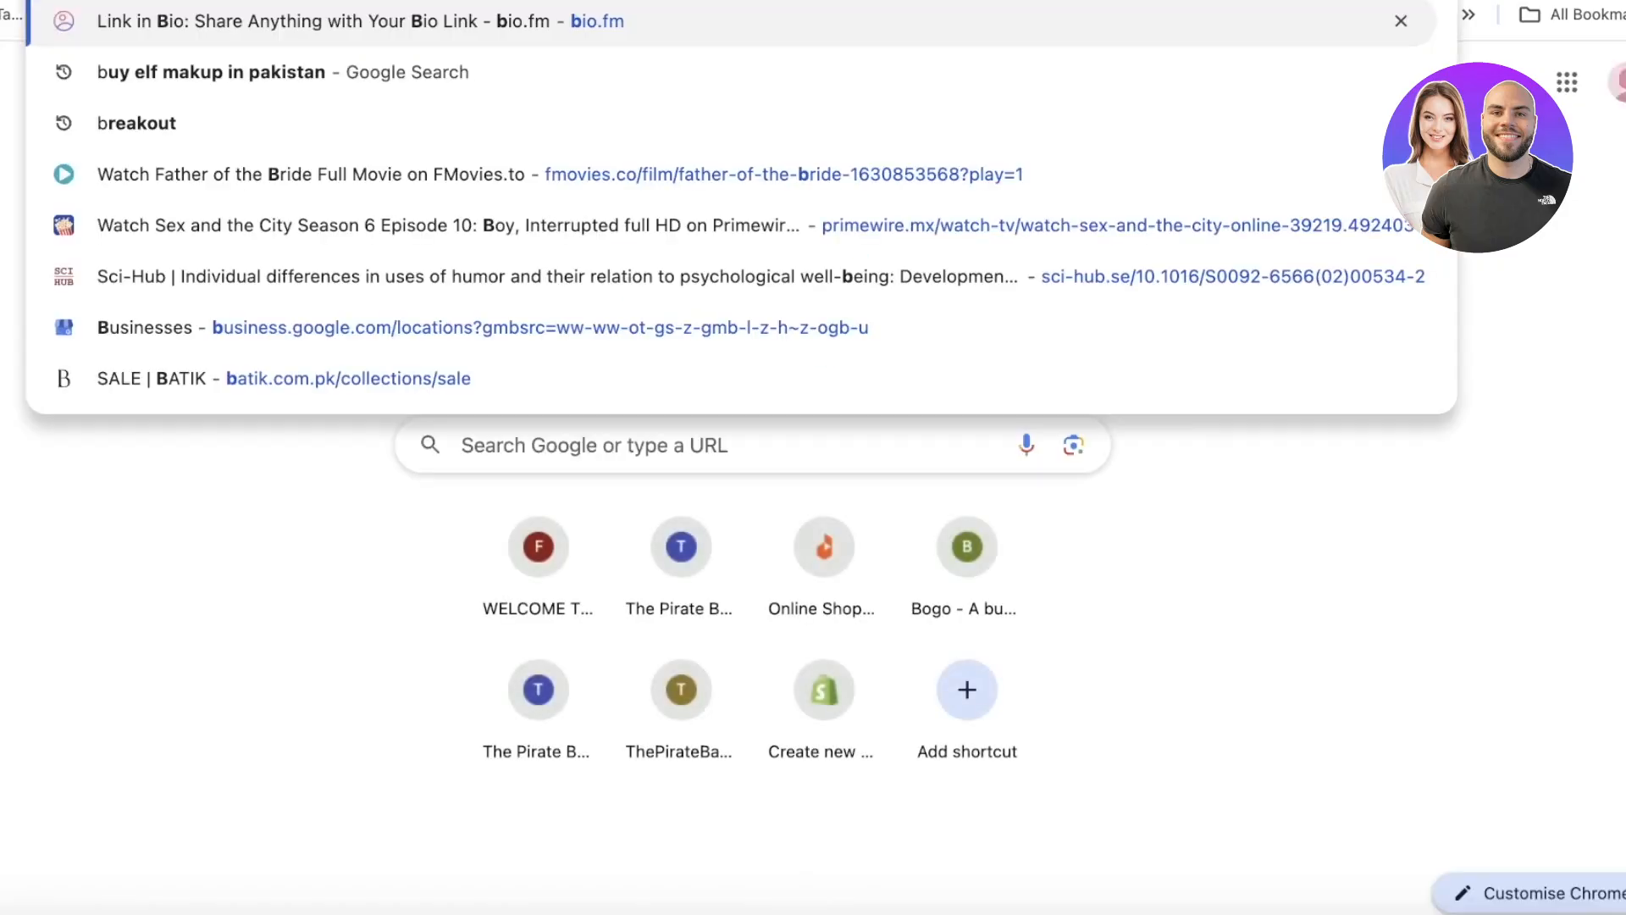
- Paste the published app's share URL into a new Chrome tab's address bar
key("Return")
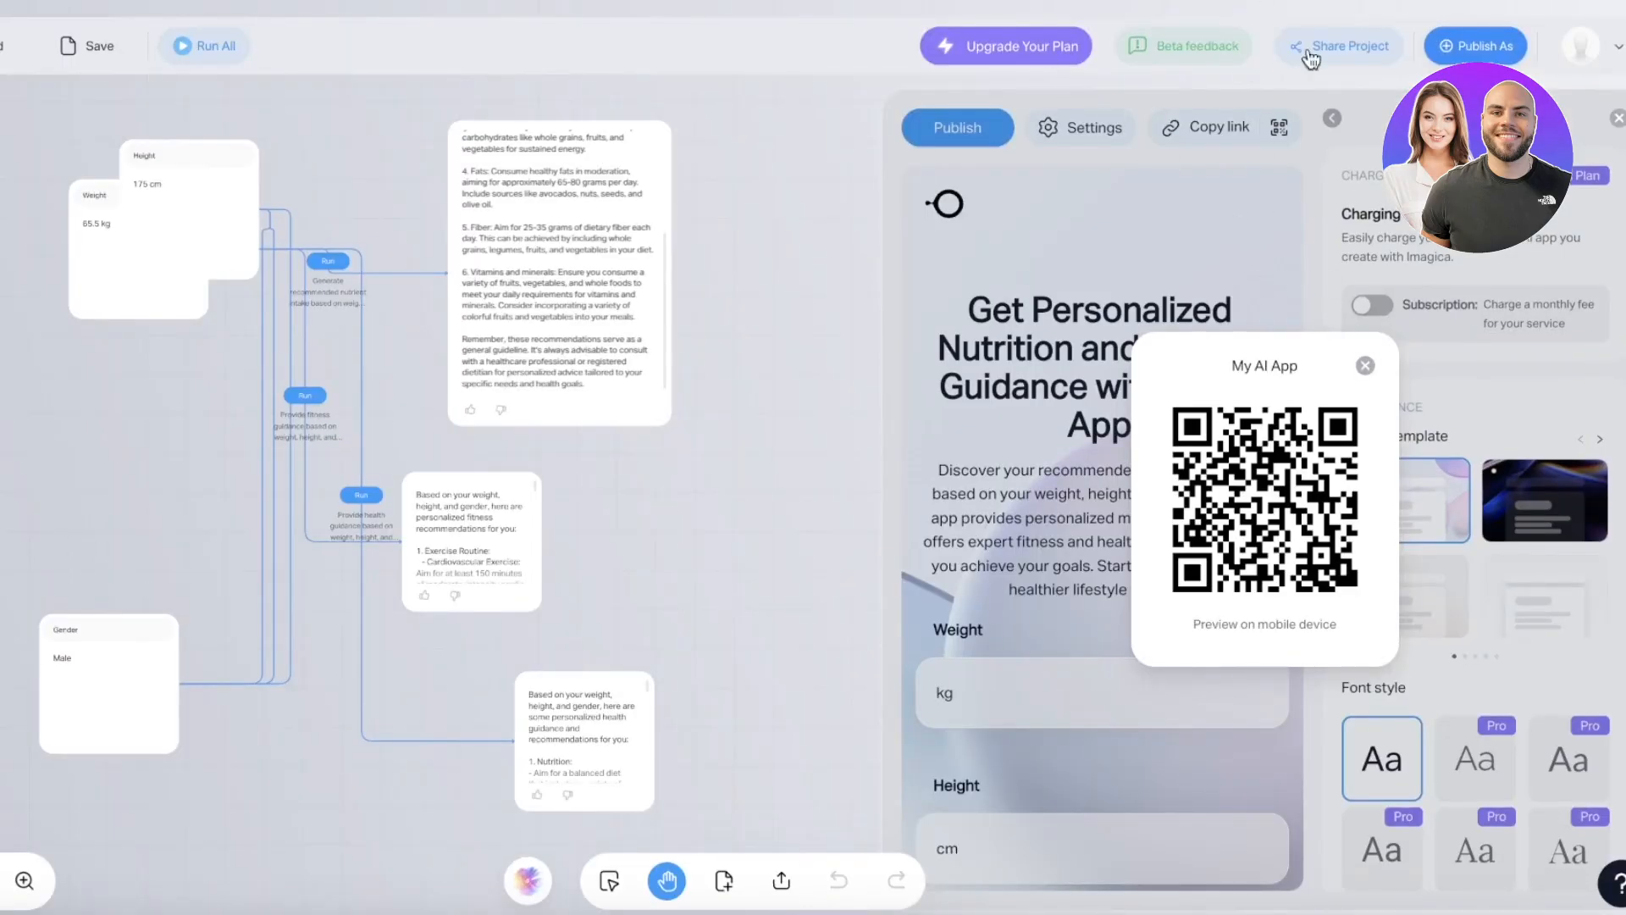
- Close the QR popup and change the published app's Weight entry to 150
left_click(1365, 365)
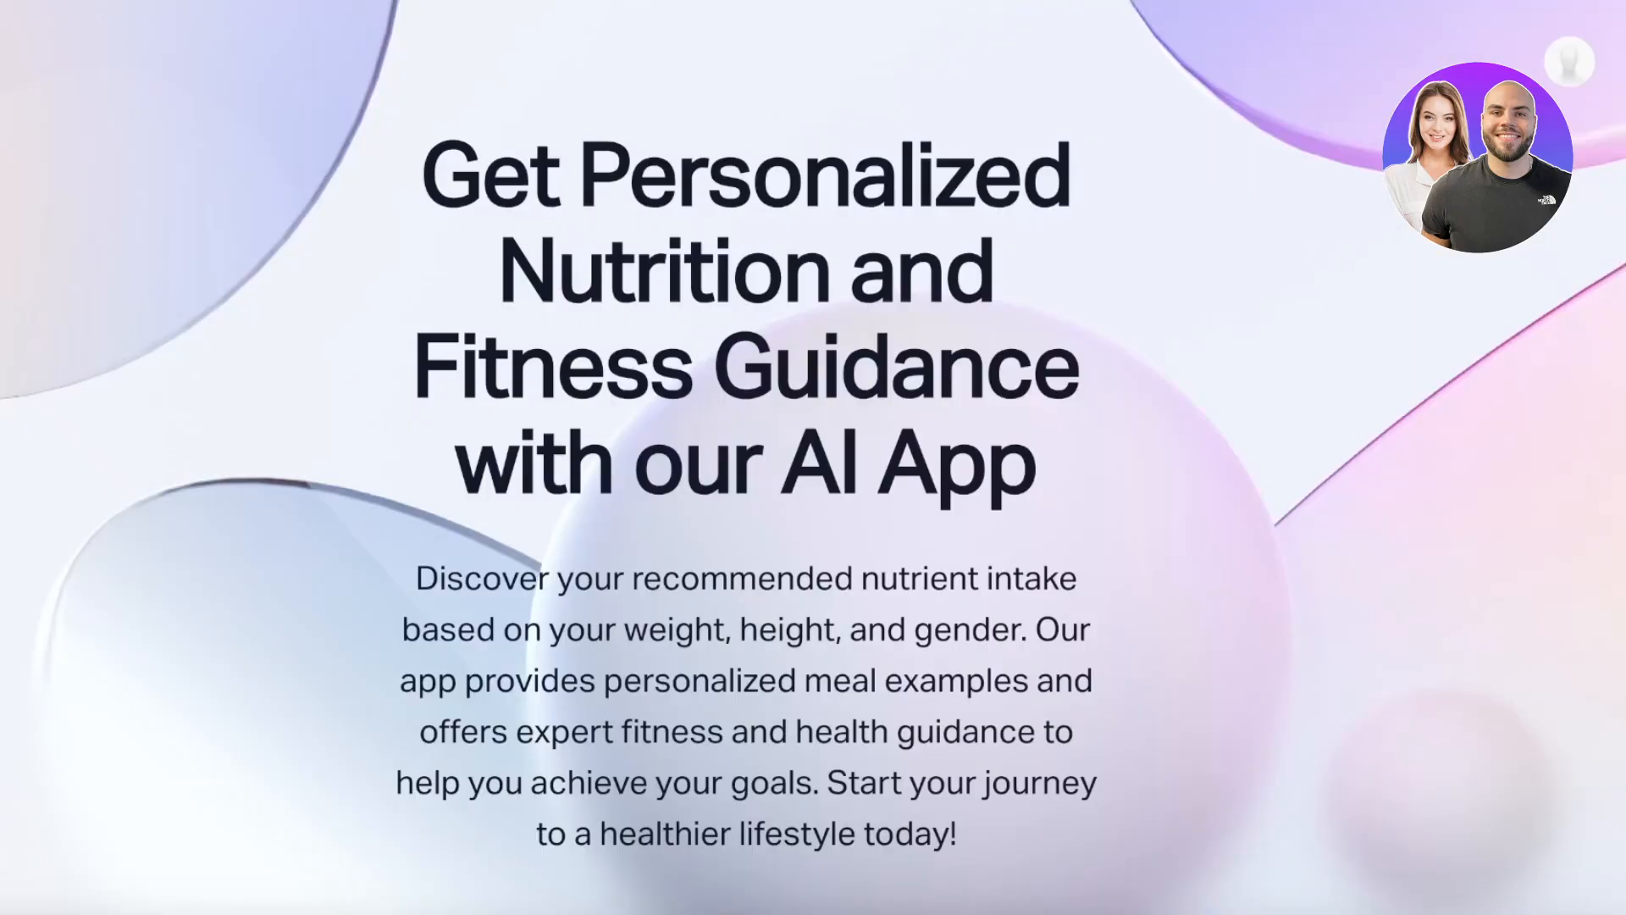
scroll(571, 490, "down", 5)
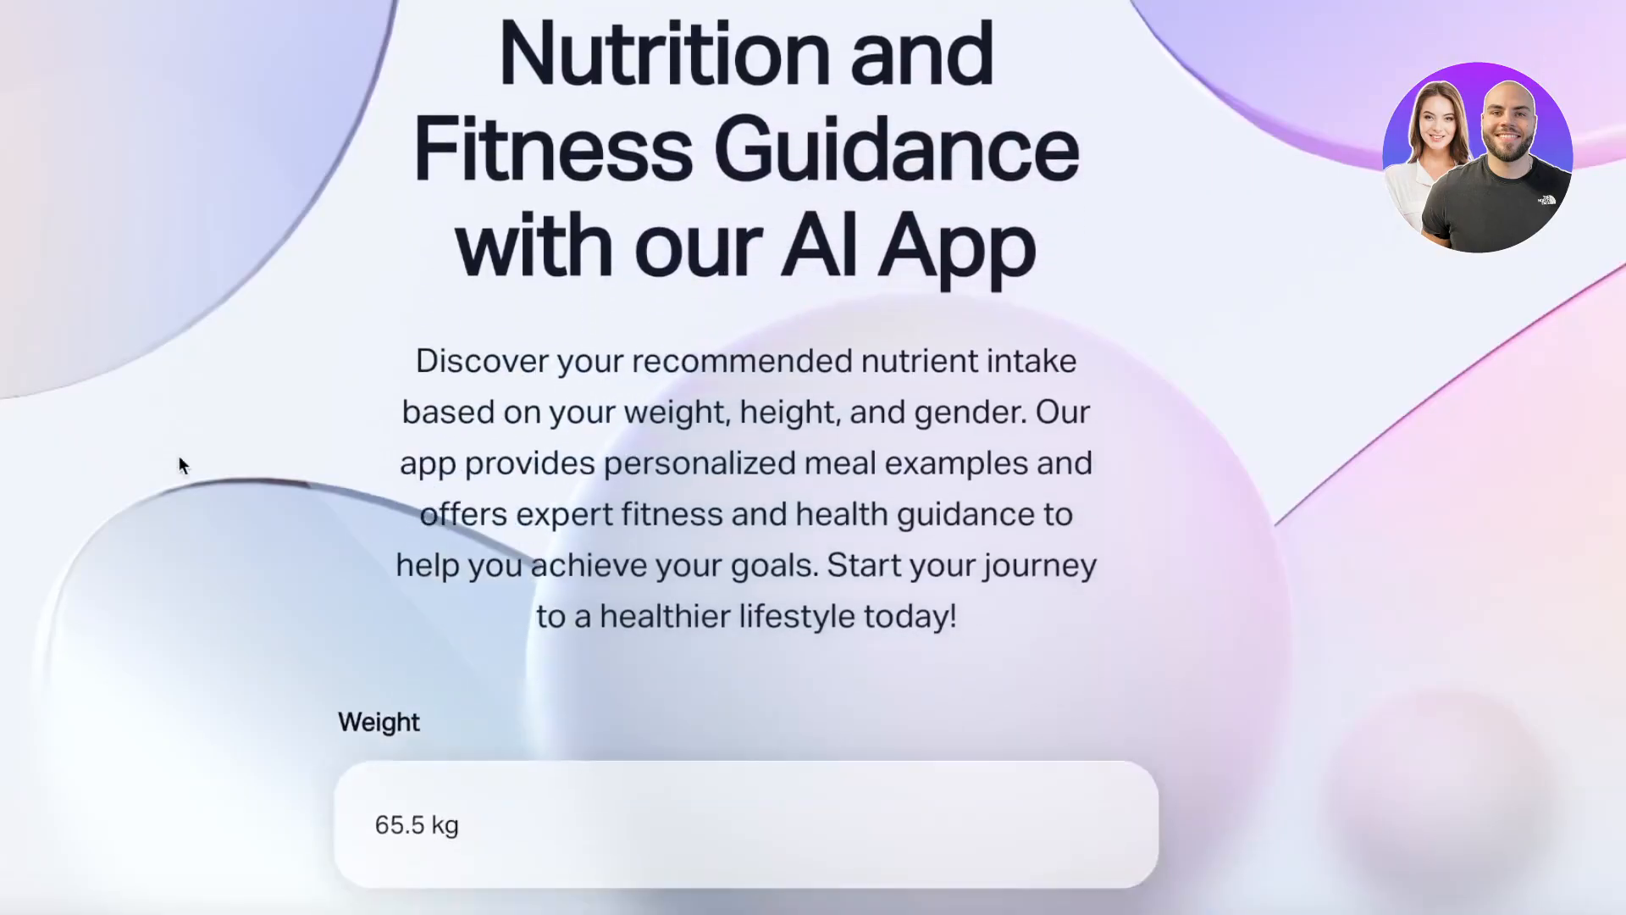
scroll(571, 490, "down", 3)
left_click(554, 319)
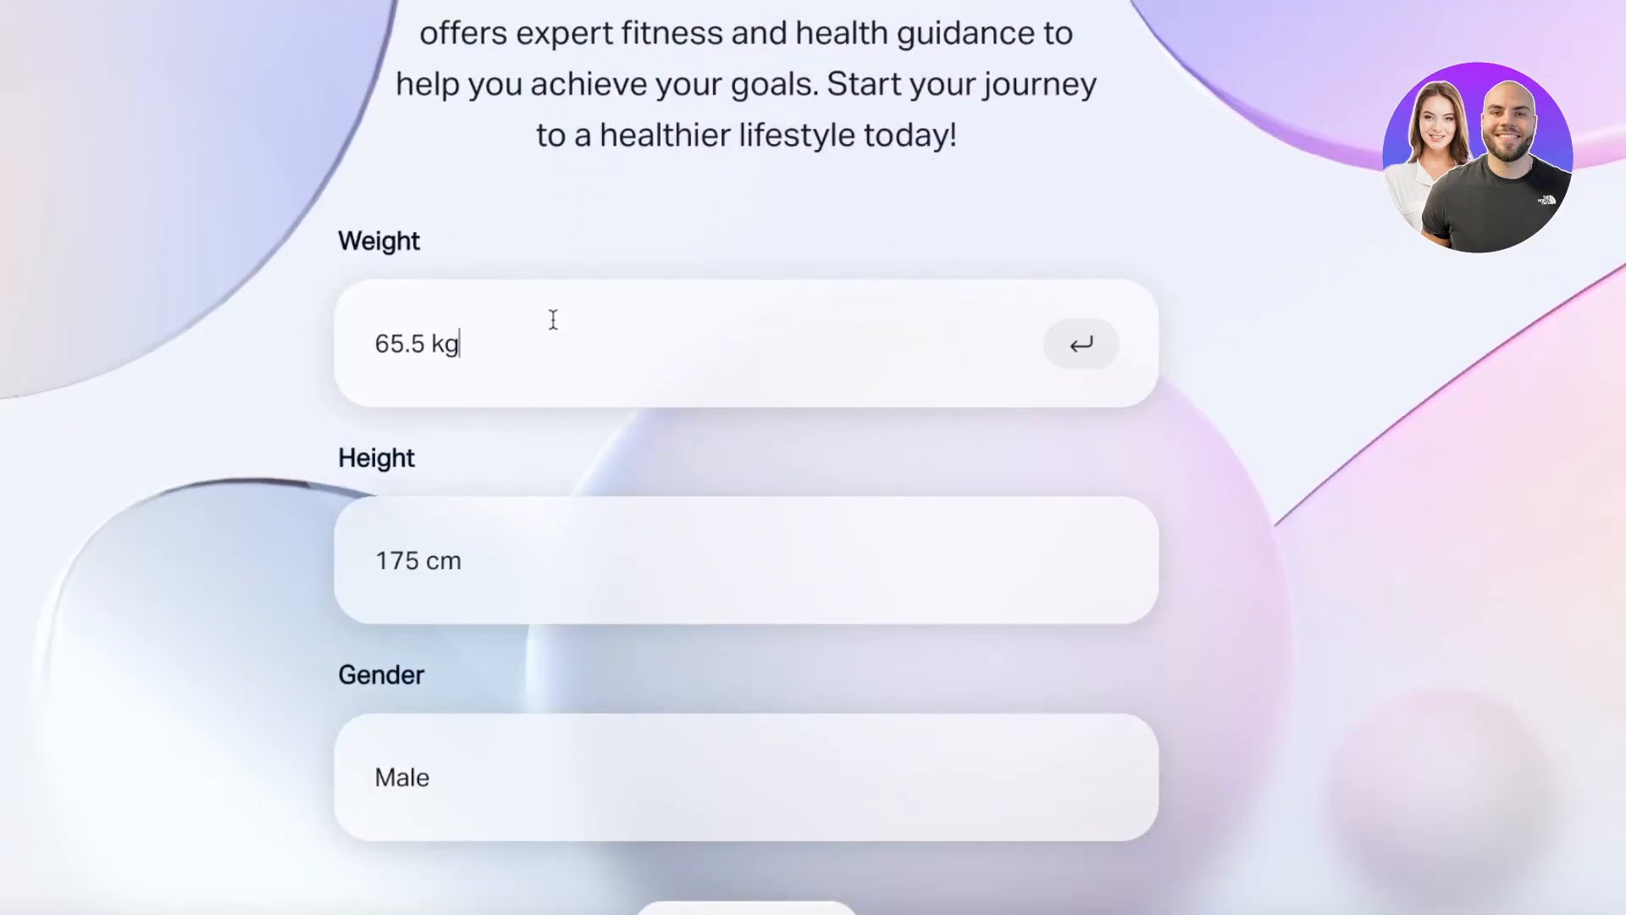
key("ctrl+shift+Left")
key("ctrl+shift+Left")
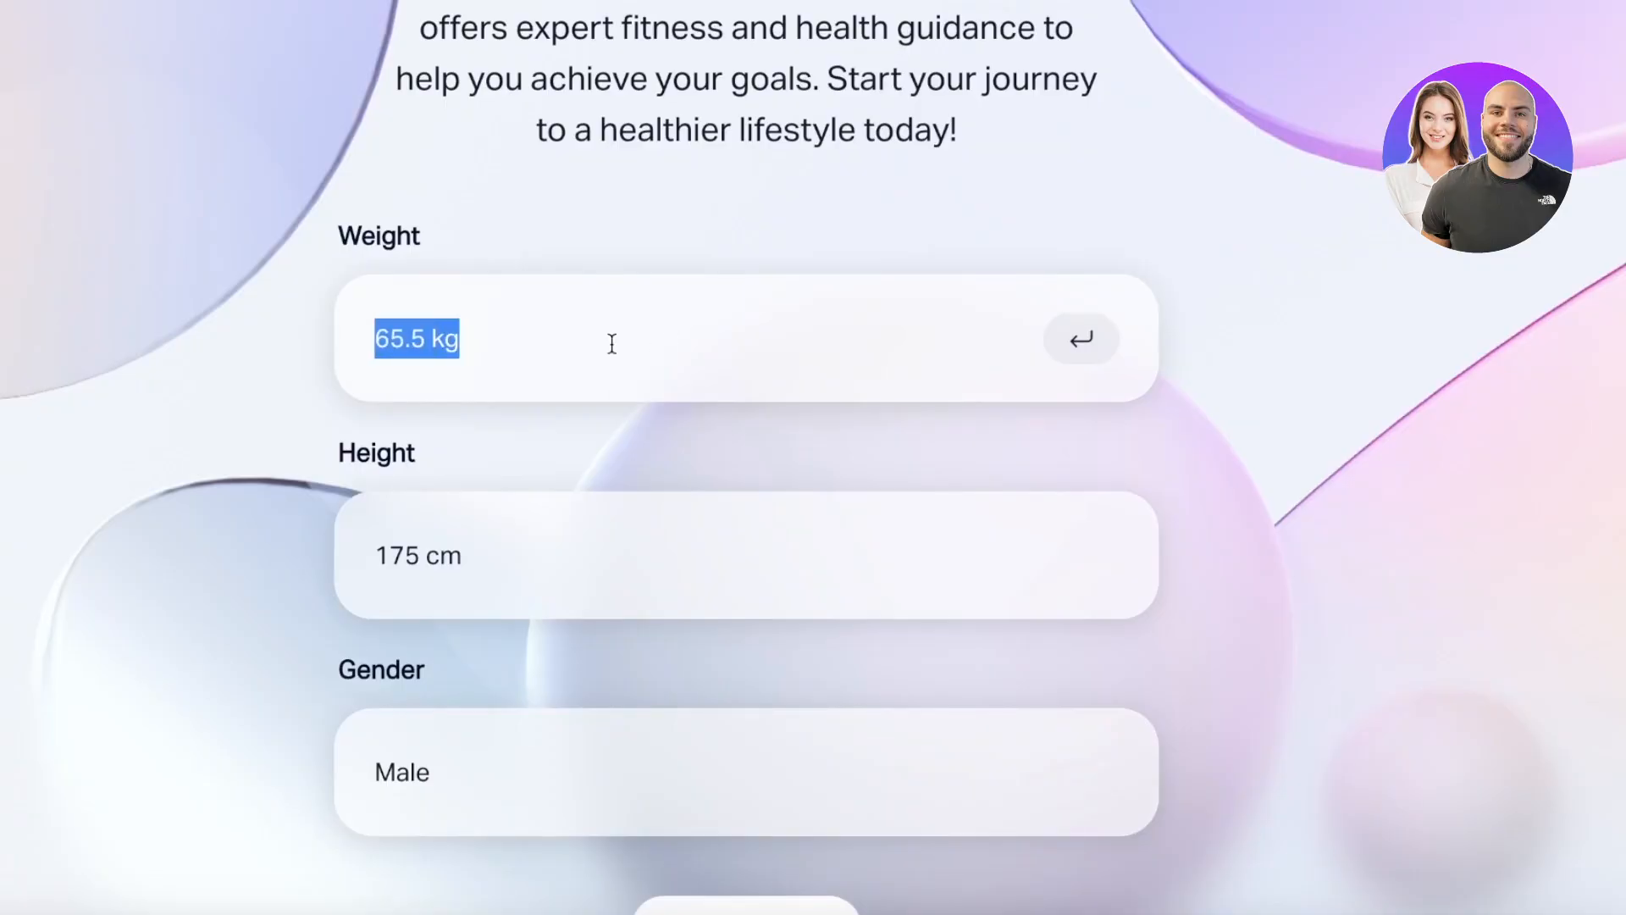
type("2")
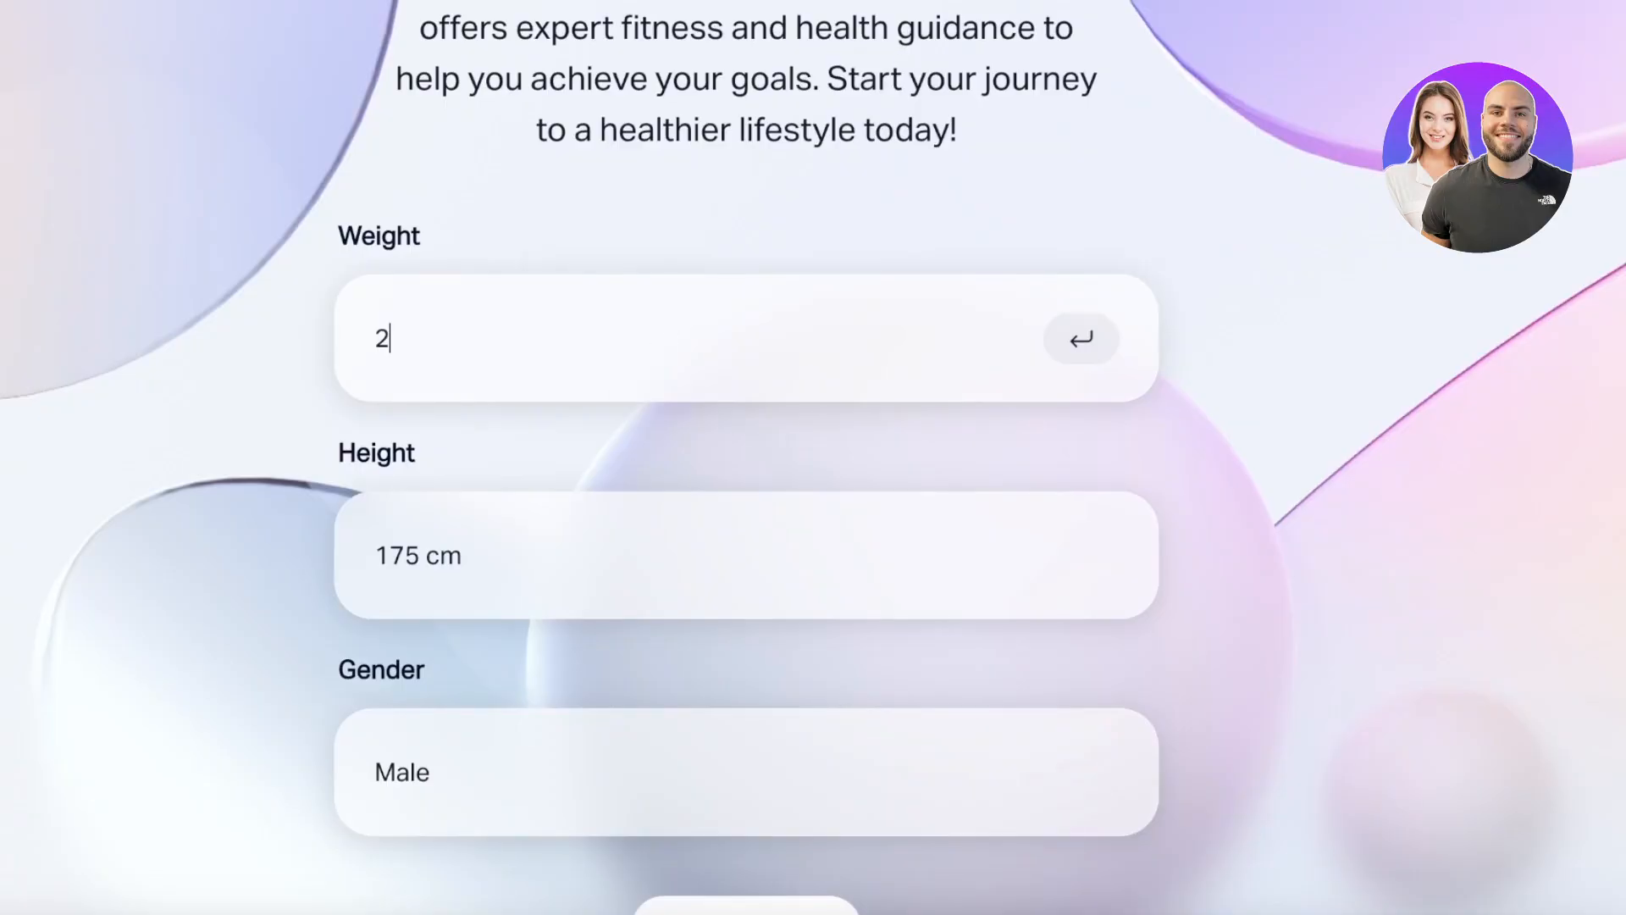
key("BackSpace")
type("150")
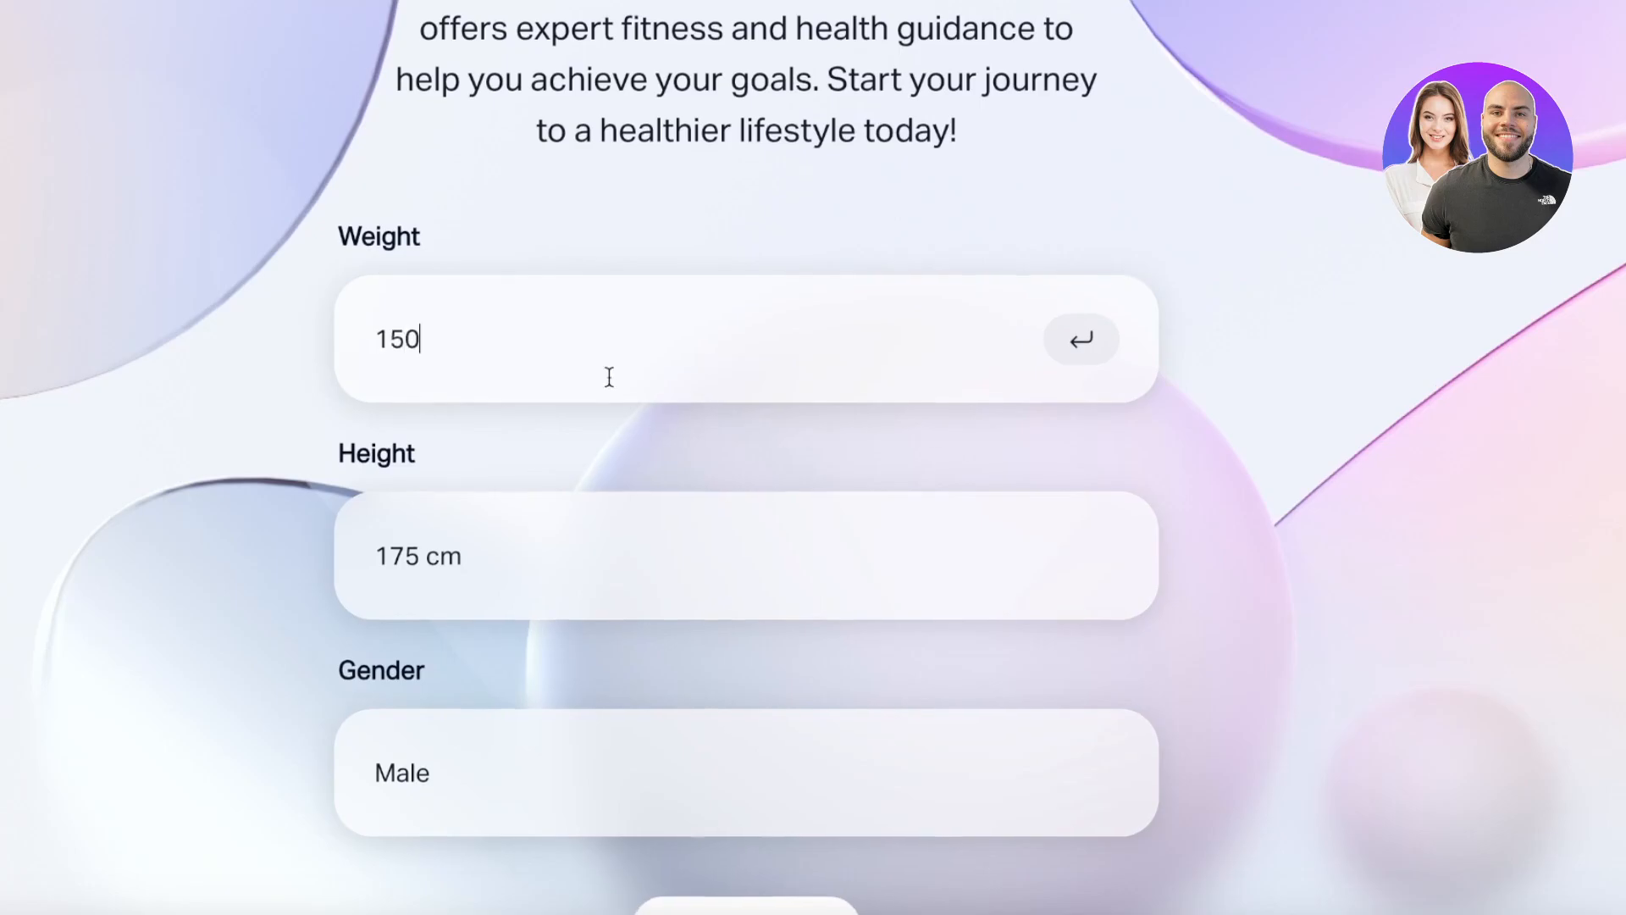
- Submit the form with Weight 150, Height 175 cm and Gender Male
scroll(632, 589, "down", 3)
left_click(657, 705)
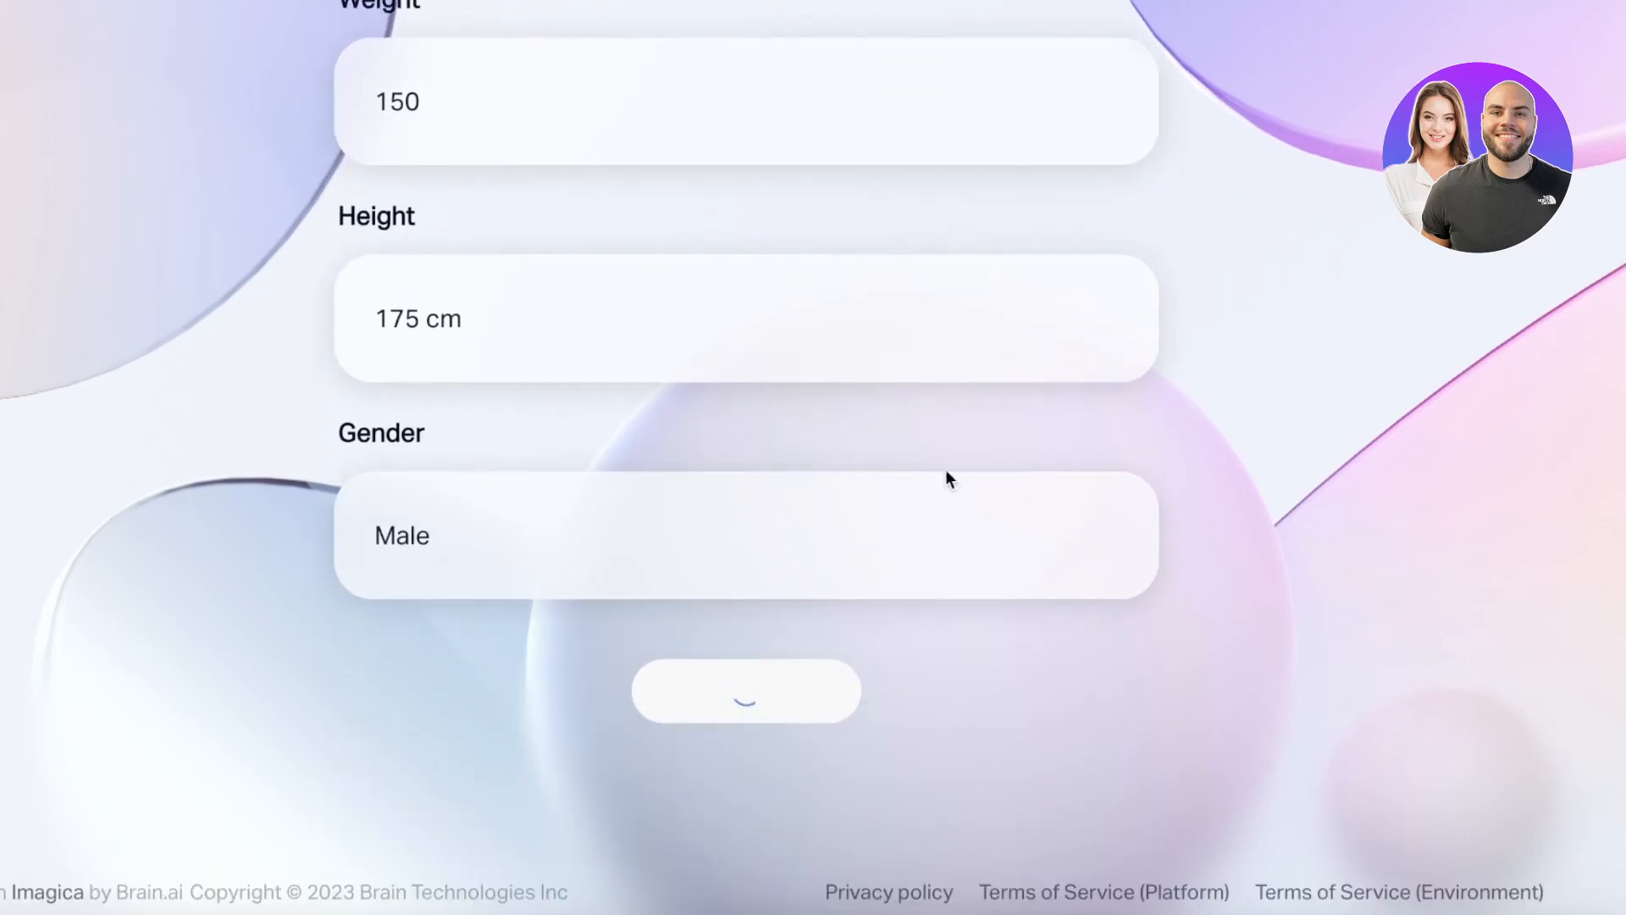
scroll(945, 469, "up", 8)
scroll(839, 241, "down", 8)
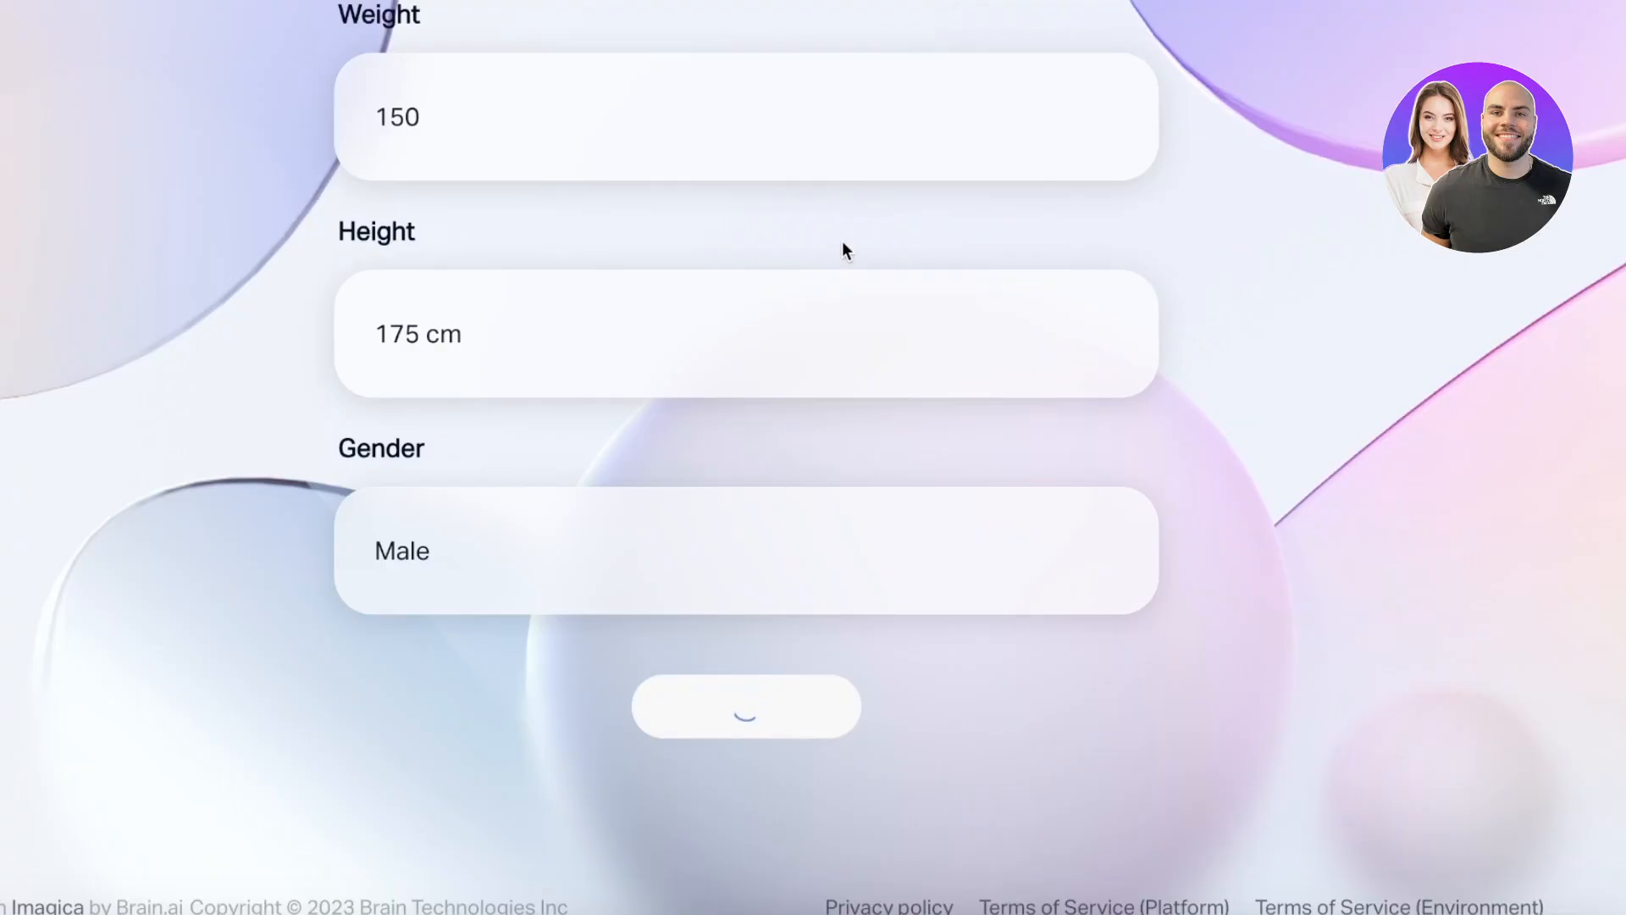
- Pan to the nutrient output card showing daily protein, carbohydrate, fat and fiber recommendations
scroll(839, 261, "up", 10)
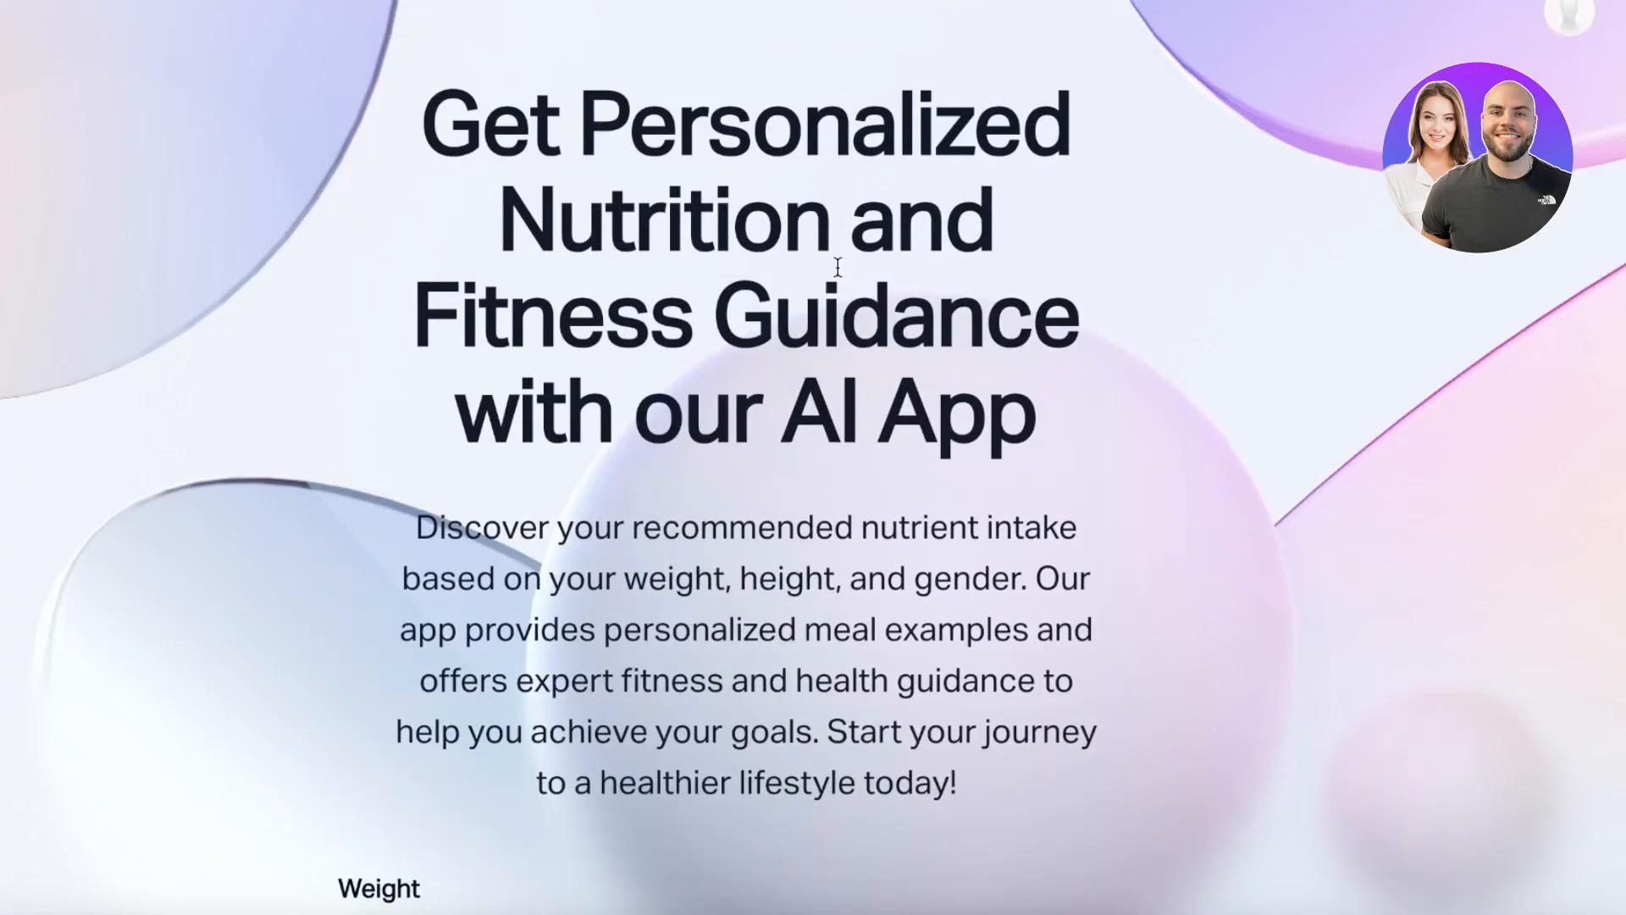
scroll(1080, 246, "down", 10)
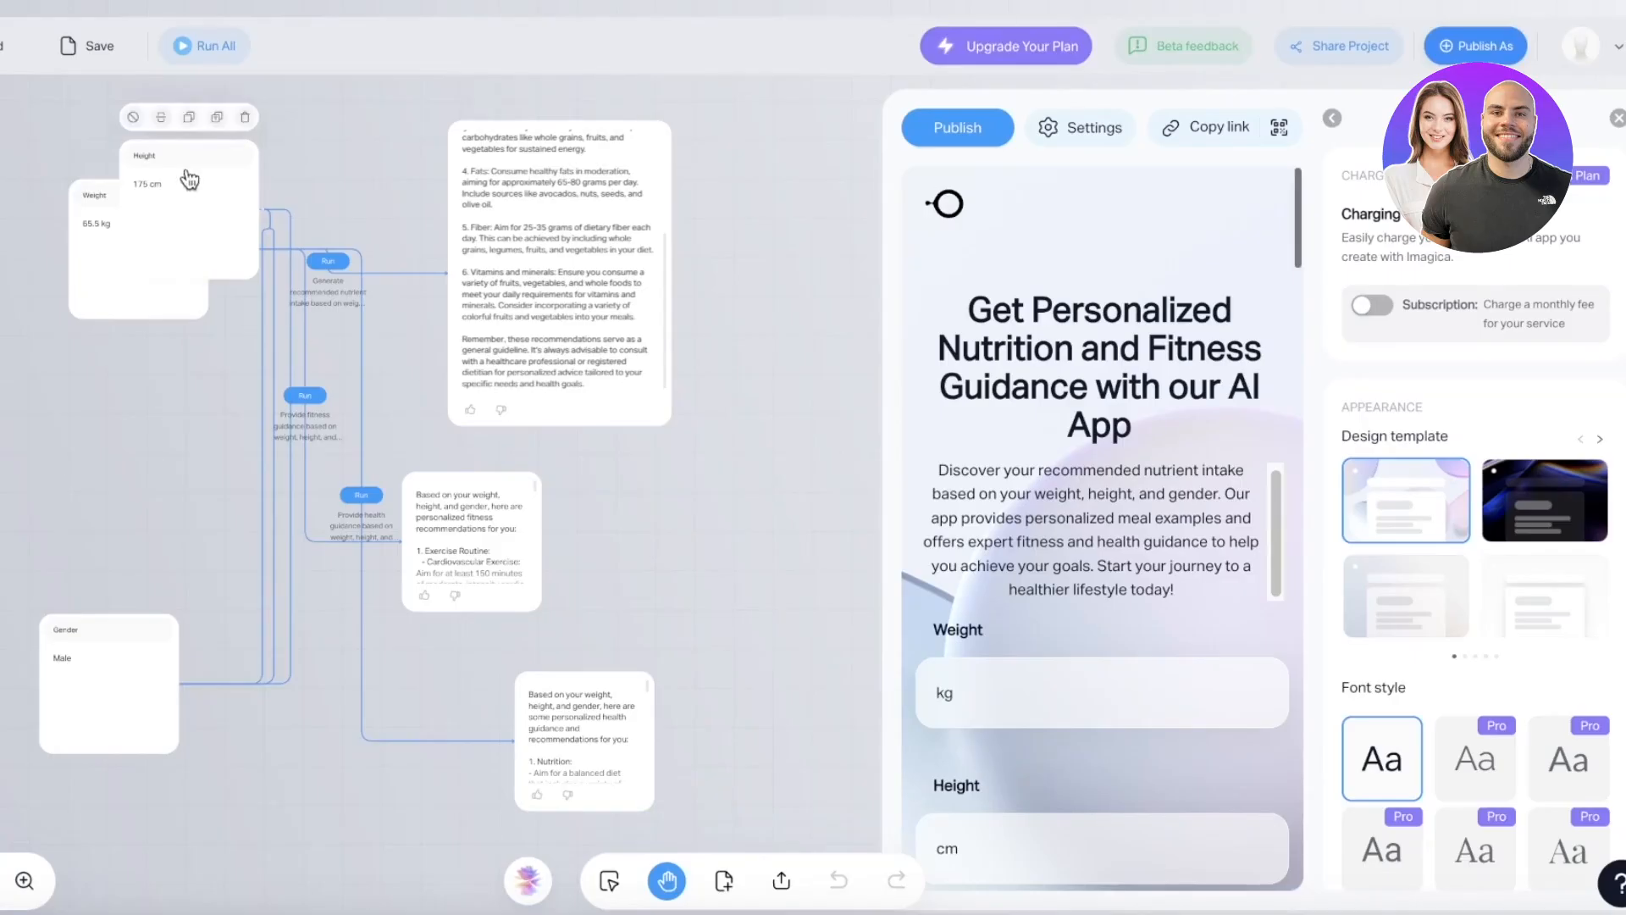
left_click_drag(820, 344, 887, 324)
scroll(665, 343, "up", 3)
left_click_drag(633, 476, 734, 719)
scroll(631, 309, "down", 3)
left_click_drag(346, 220, 338, 344)
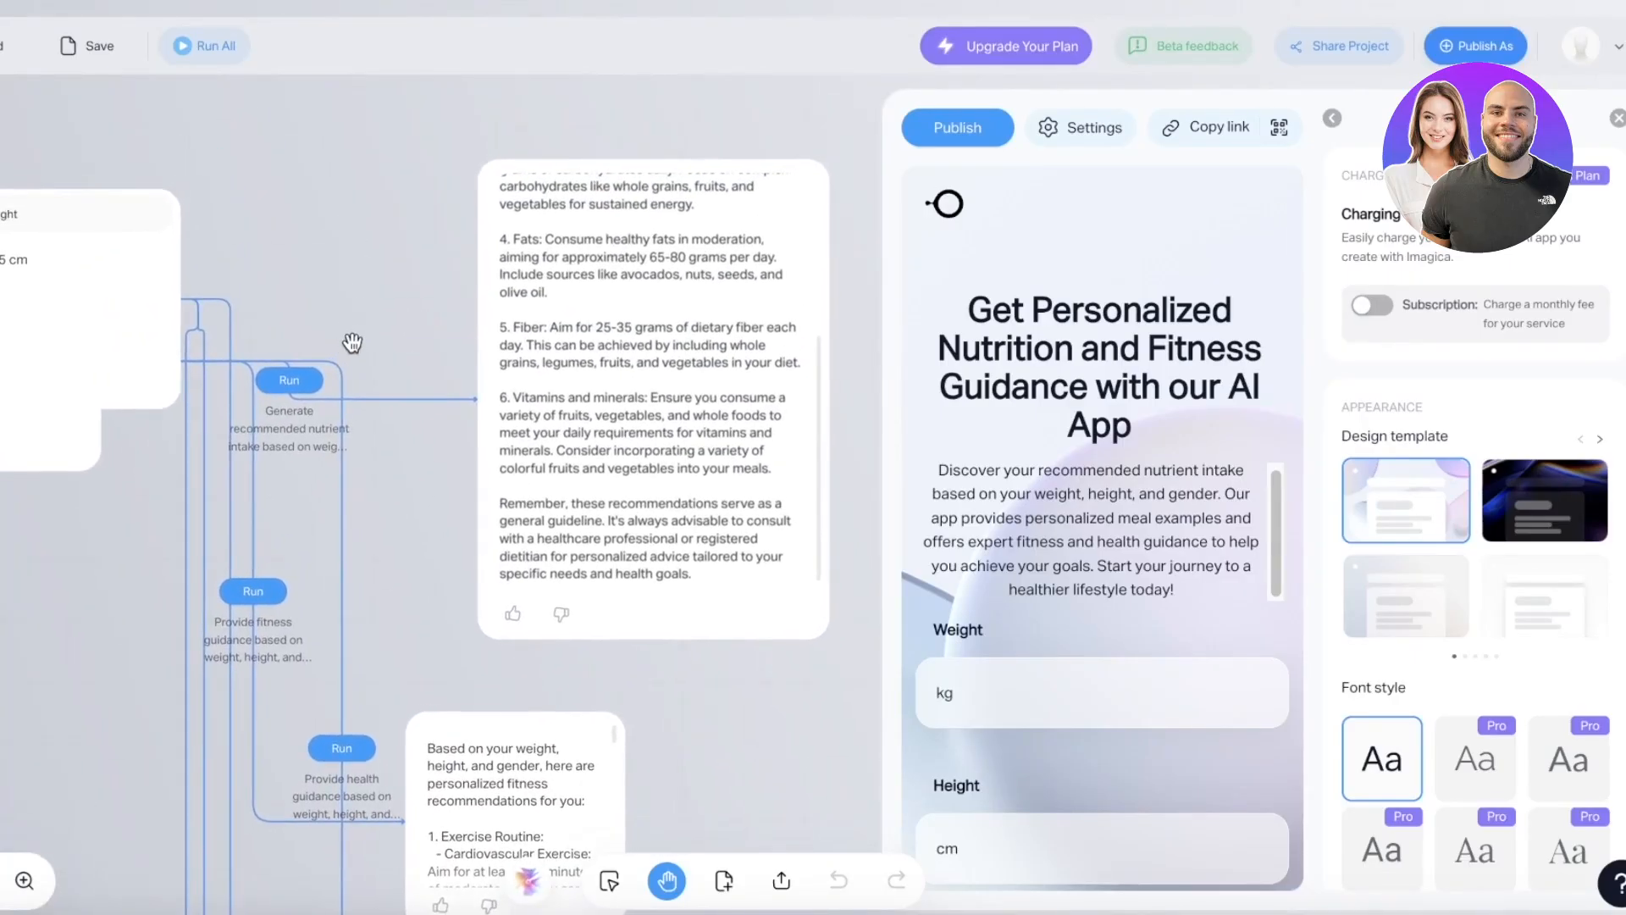
left_click_drag(688, 439, 482, 357)
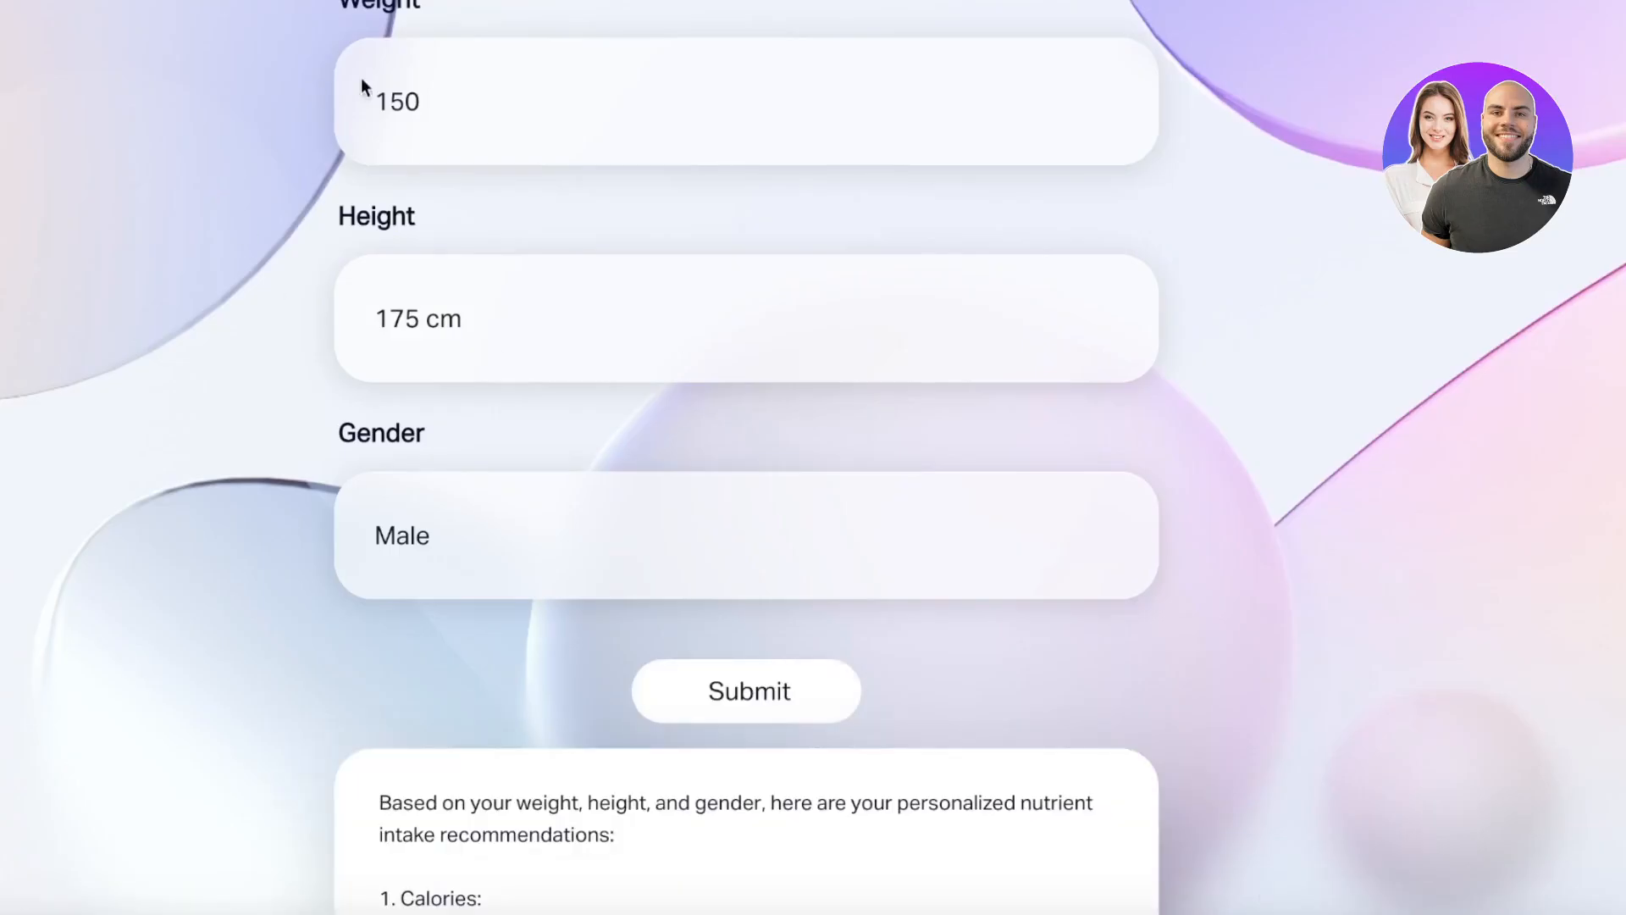
scroll(495, 344, "down", 10)
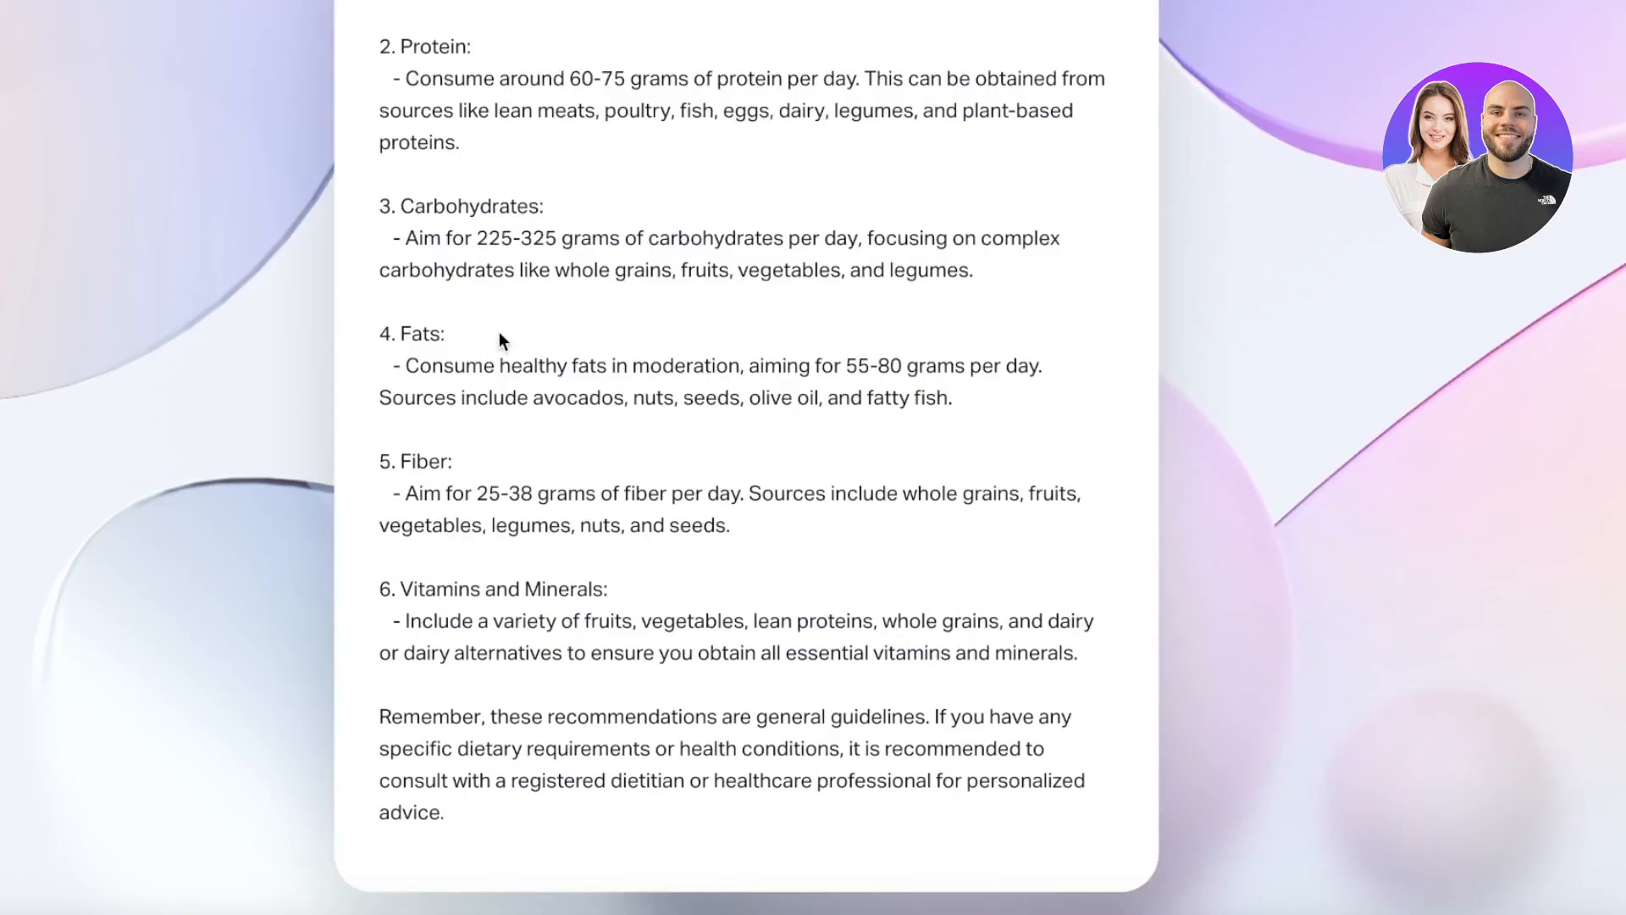
scroll(500, 332, "down", 14)
scroll(554, 405, "down", 15)
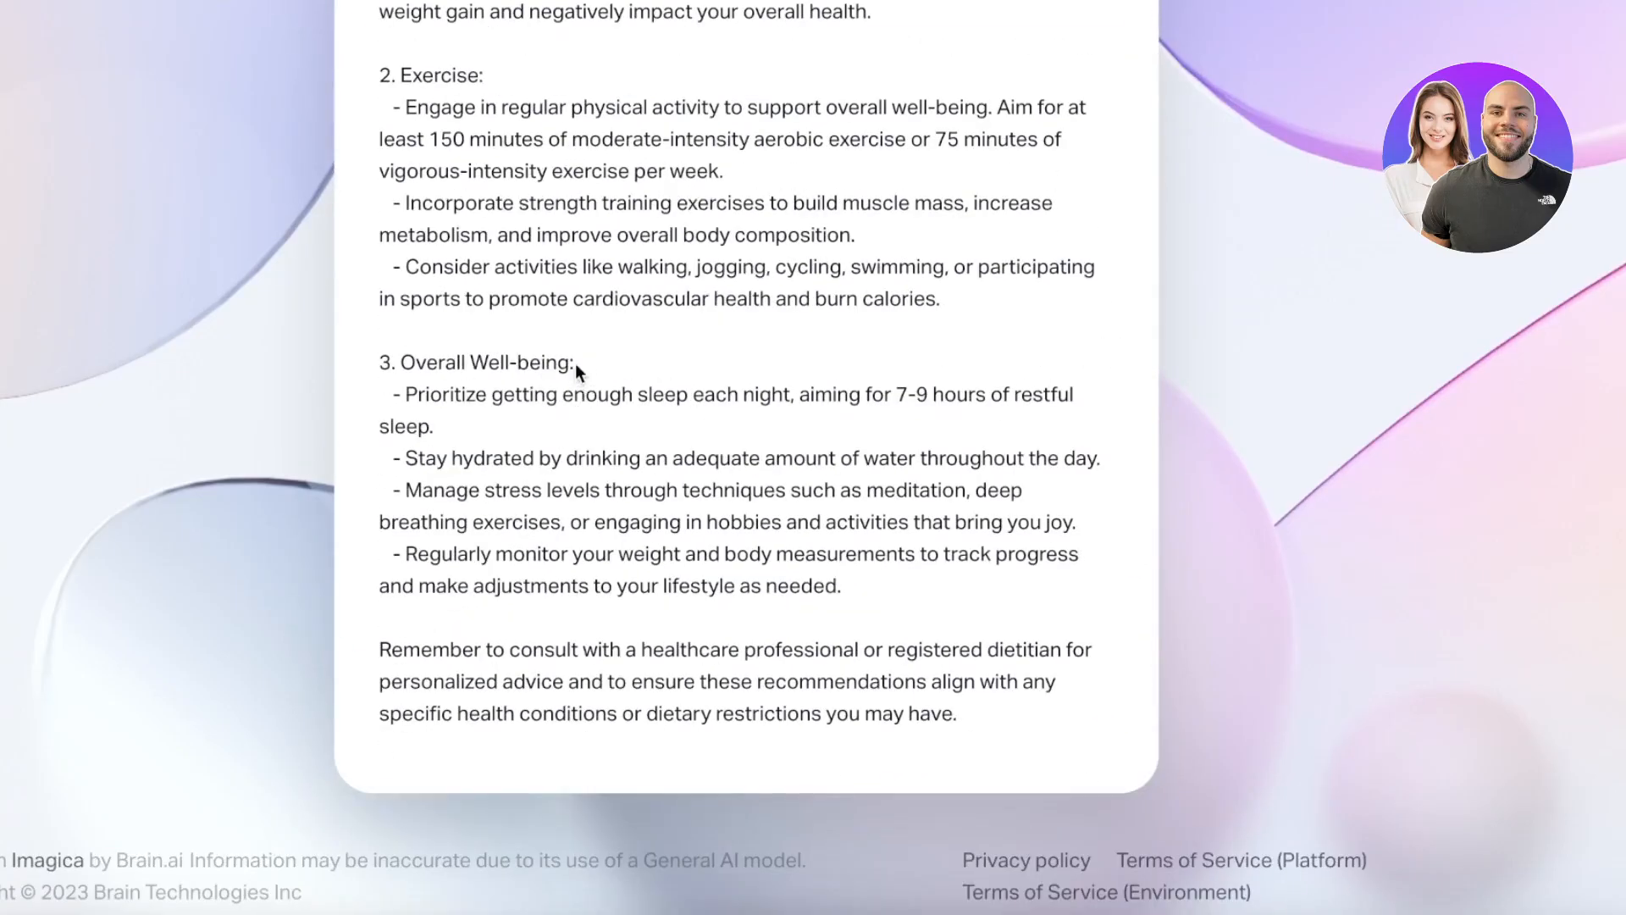
scroll(576, 363, "up", 20)
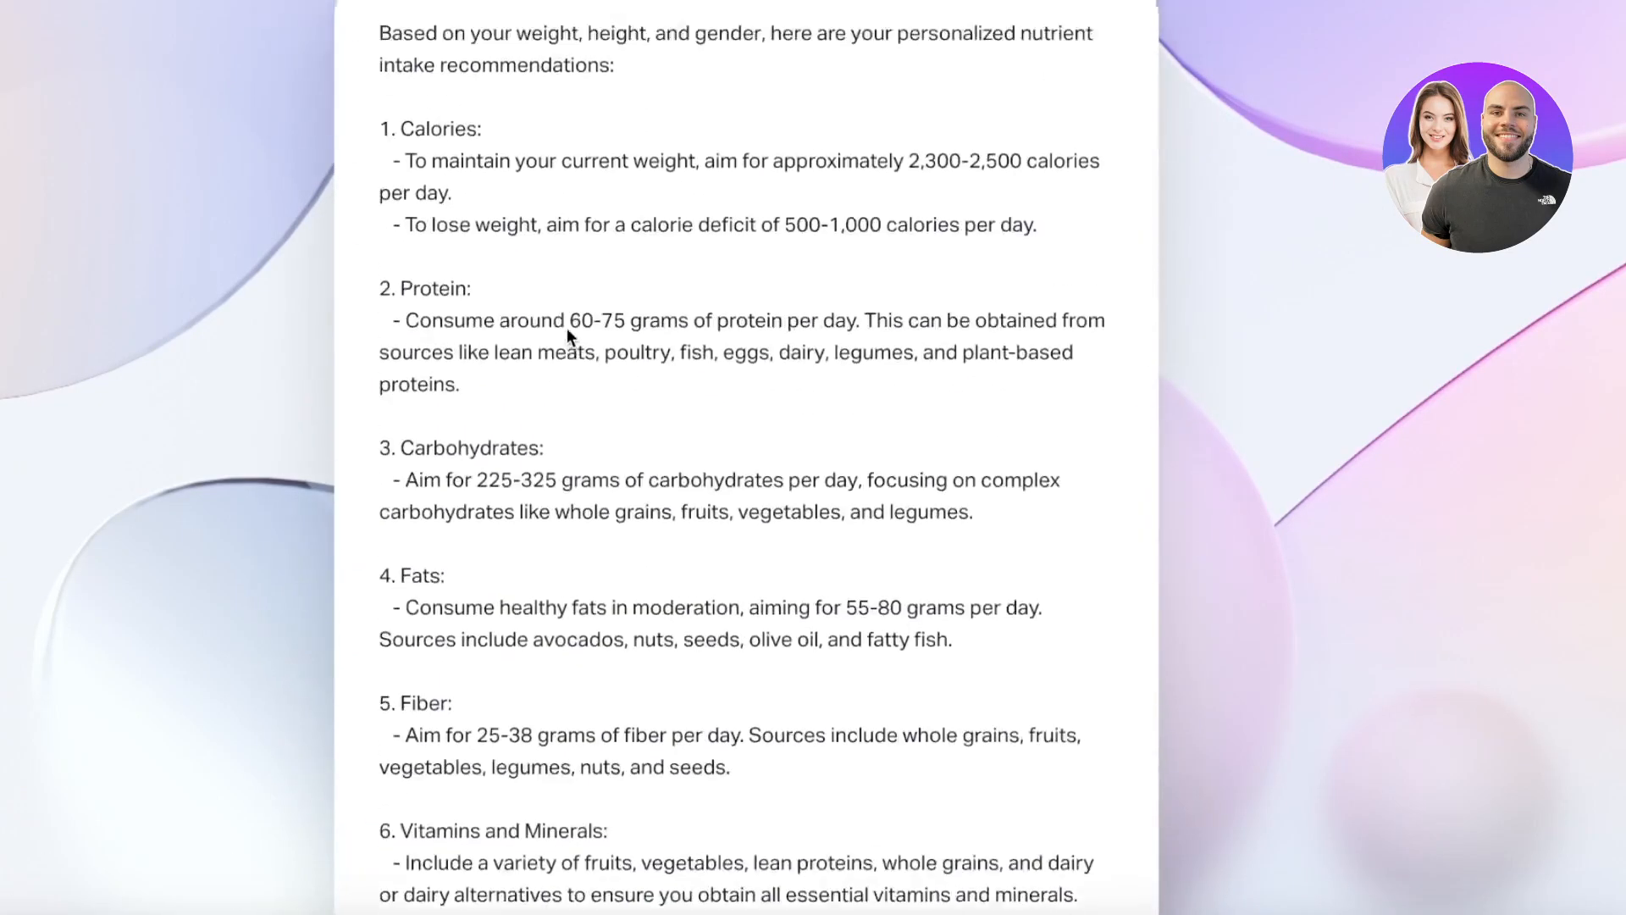
scroll(567, 330, "up", 3)
scroll(572, 348, "down", 15)
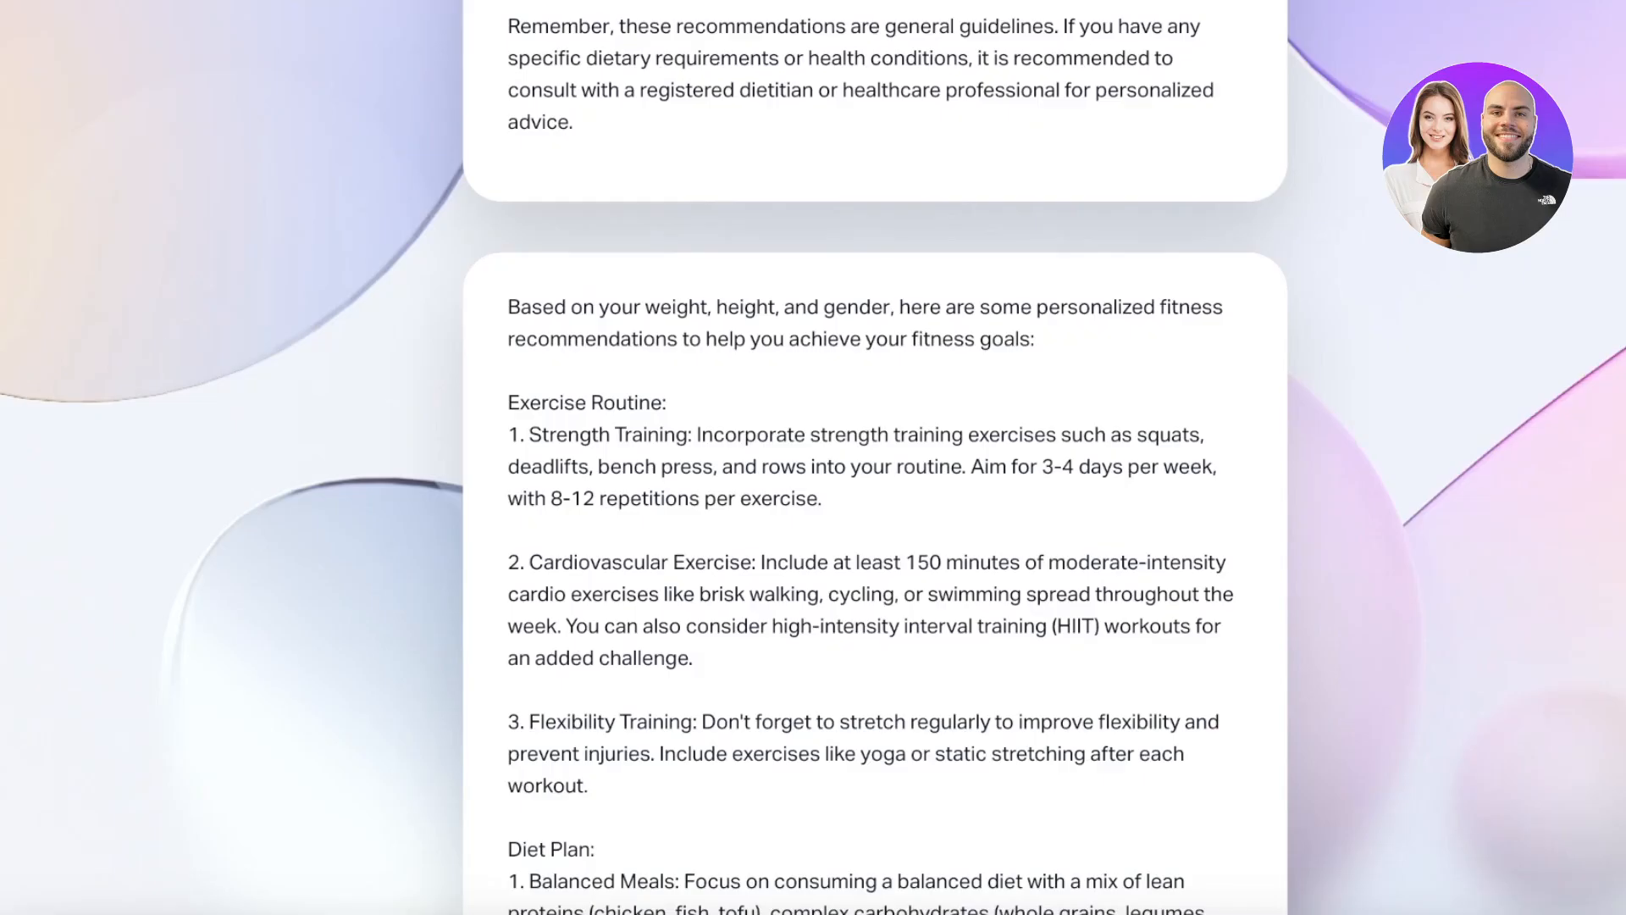
scroll(1233, 300, "down", 5)
scroll(478, 217, "up", 3)
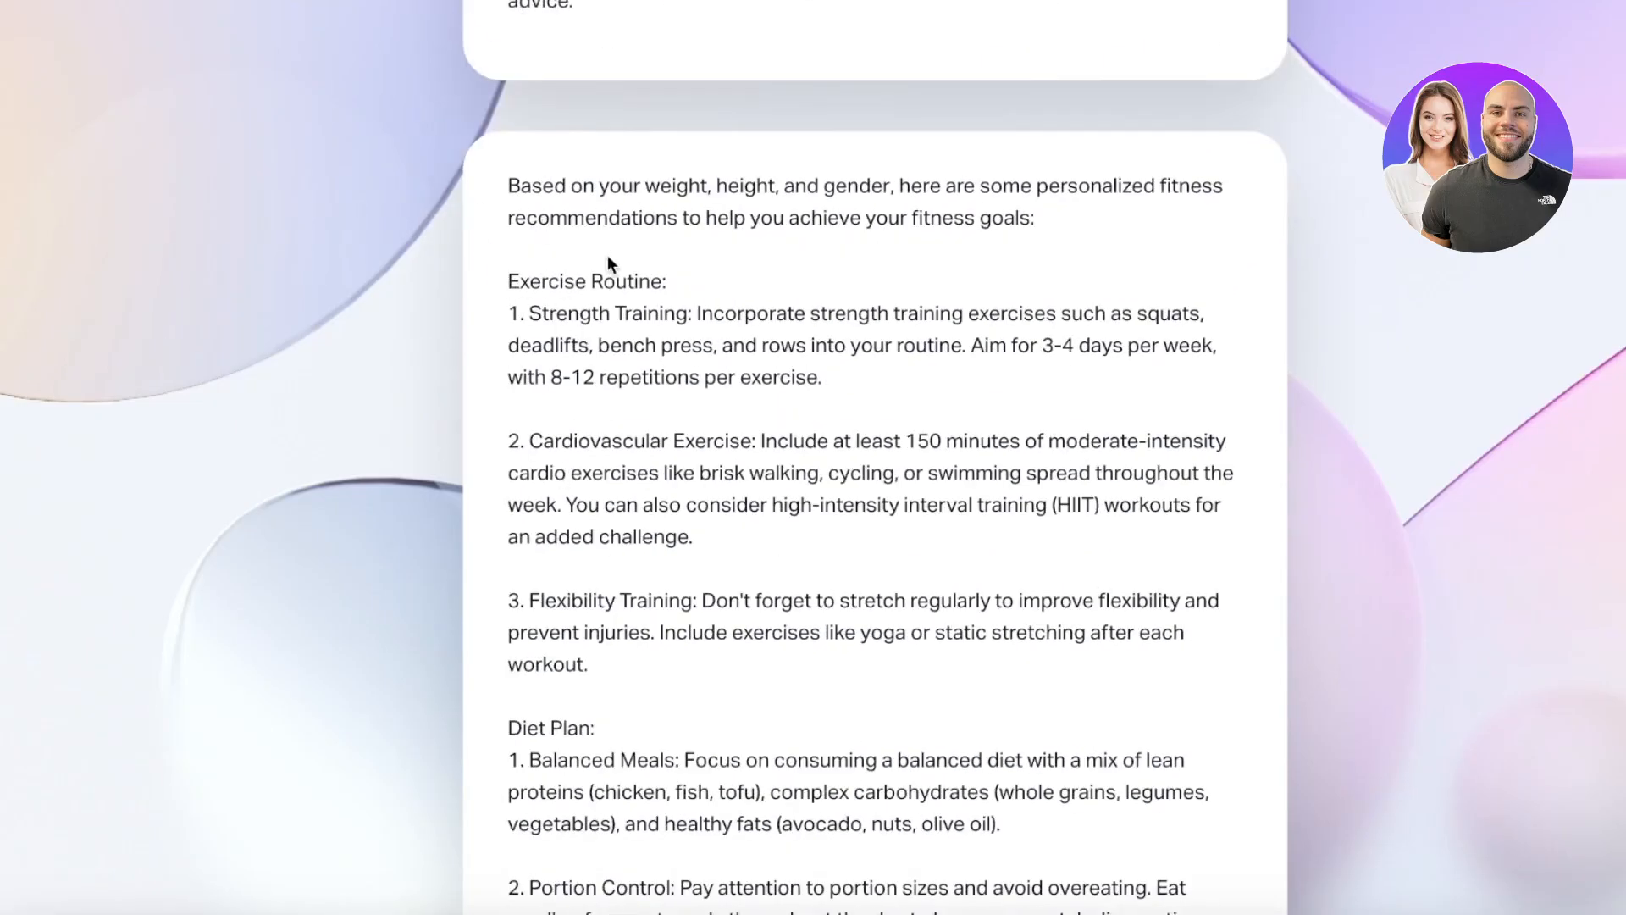
scroll(600, 285, "down", 15)
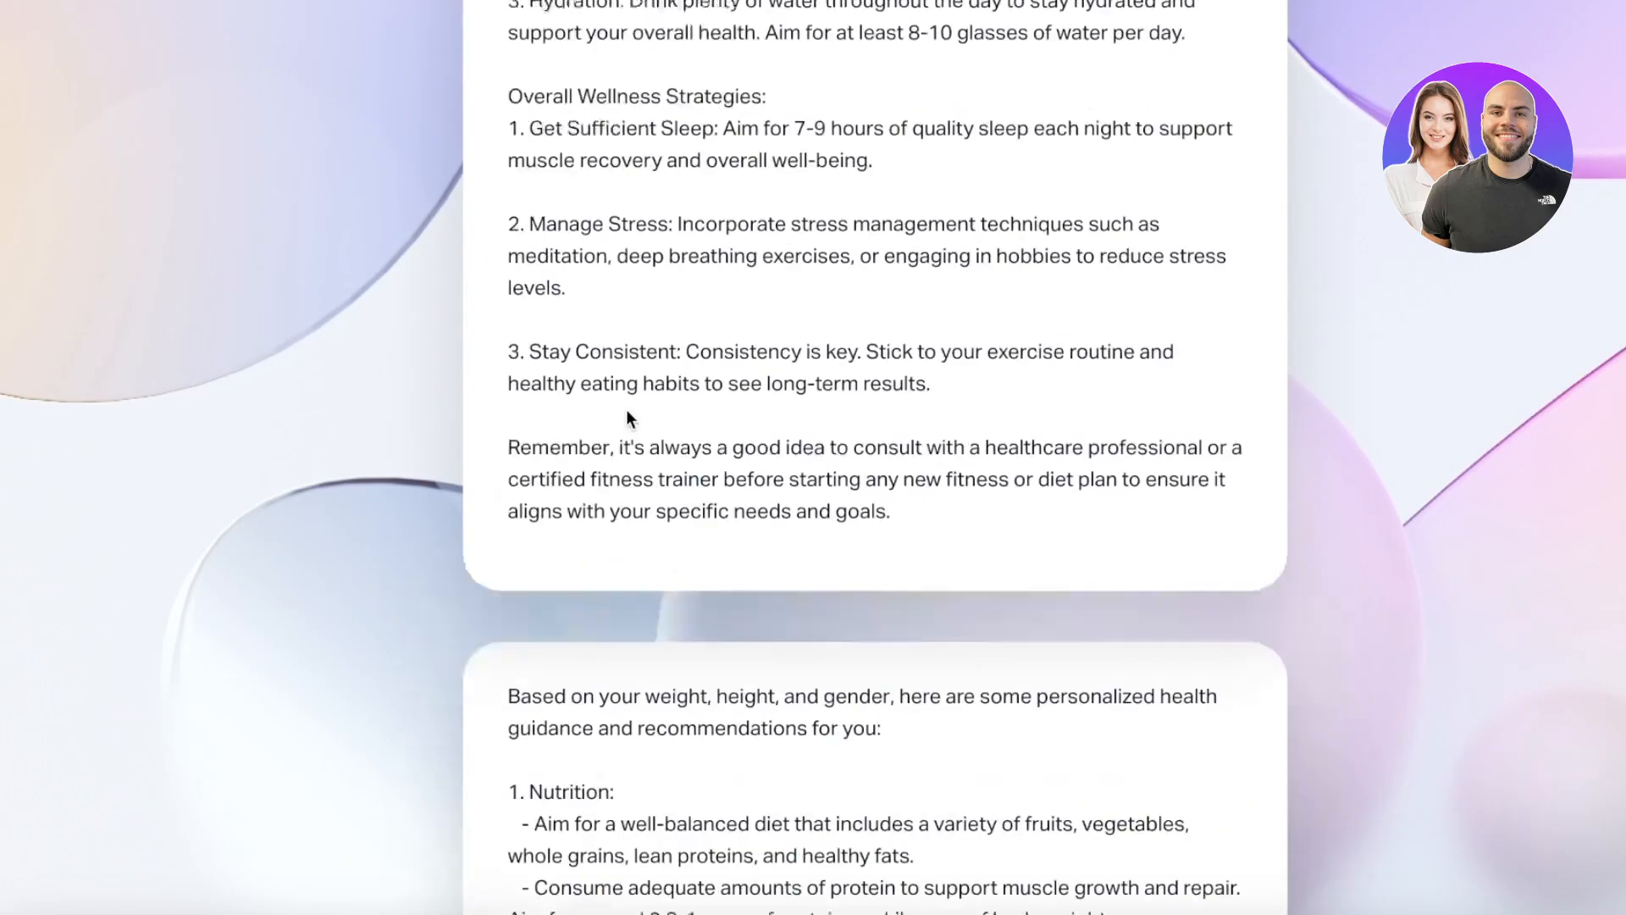
scroll(767, 335, "down", 1)
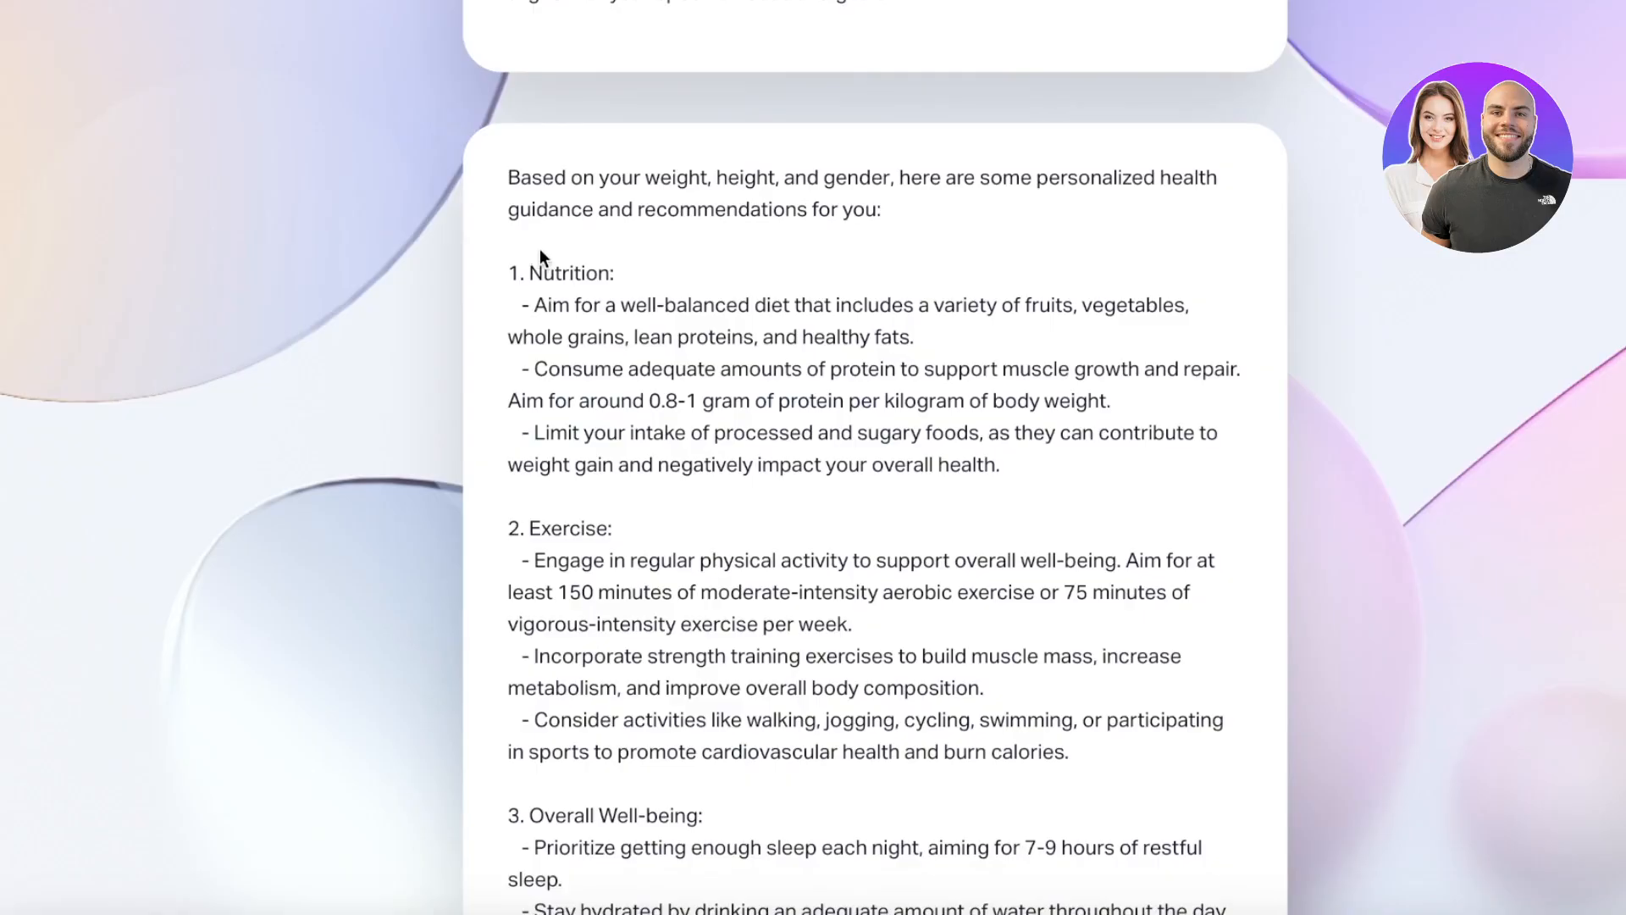
scroll(534, 314, "down", 5)
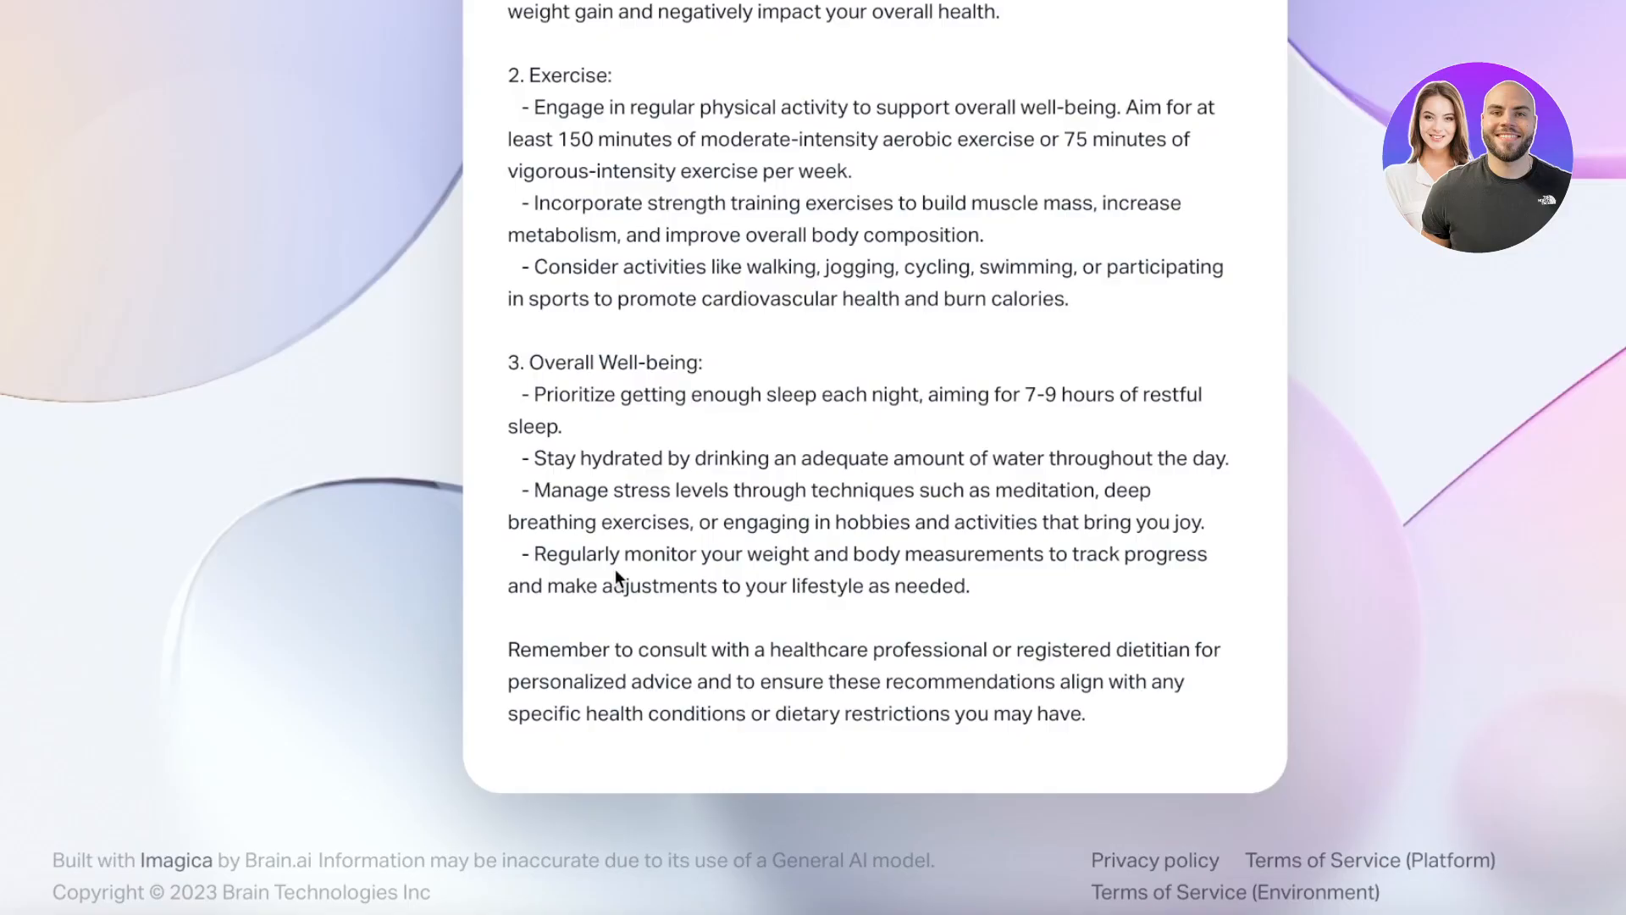
scroll(677, 542, "up", 20)
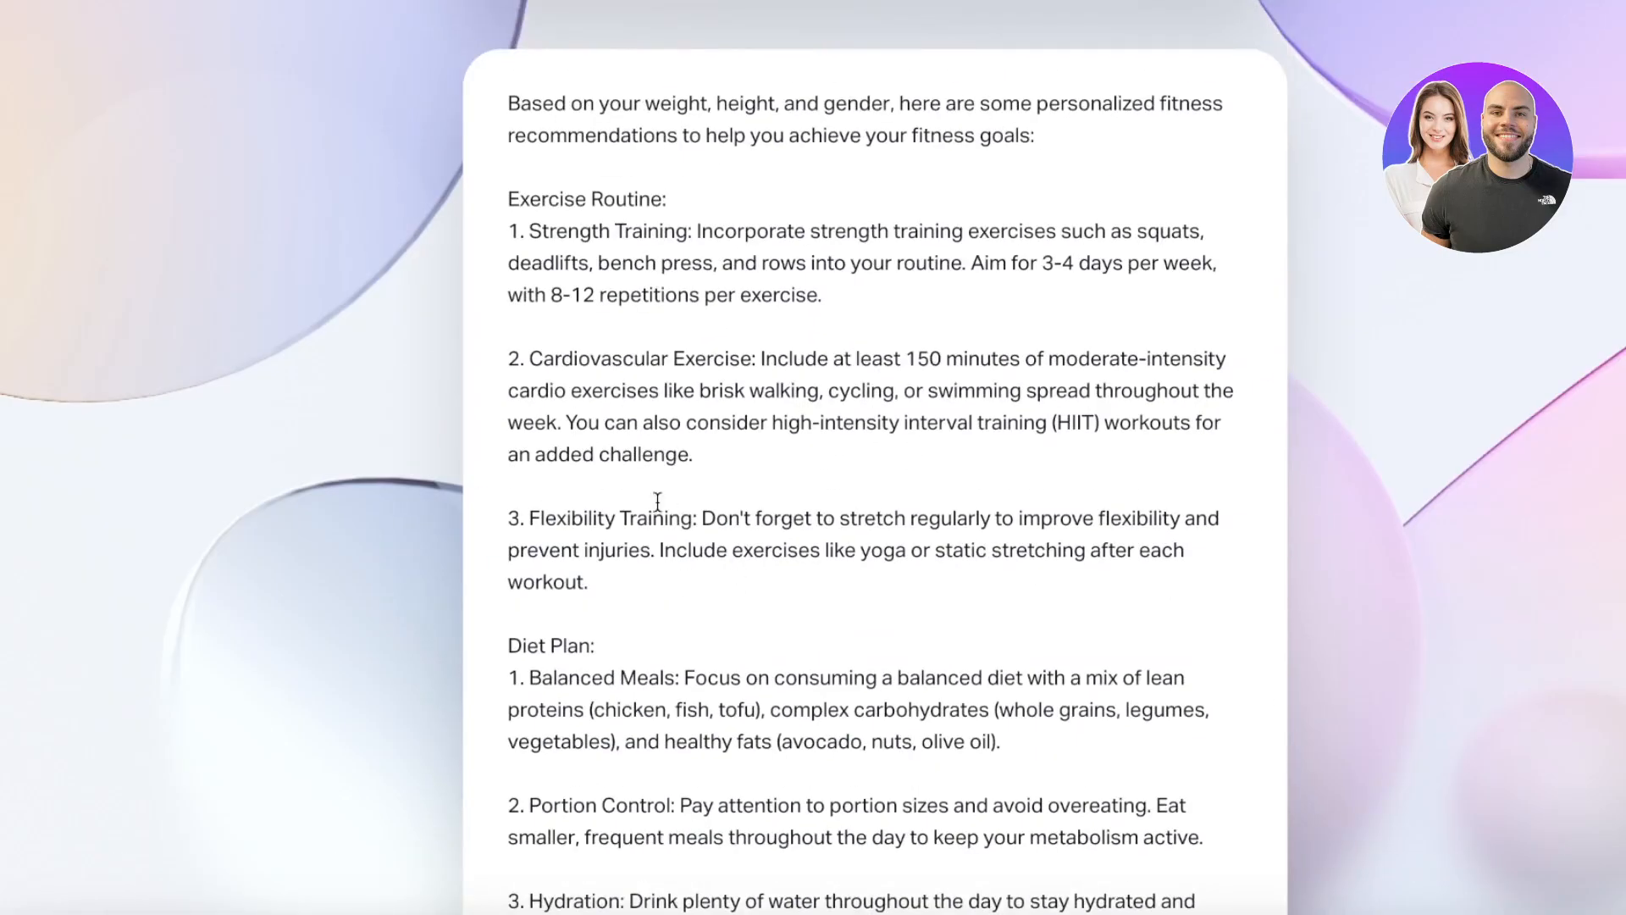
scroll(613, 478, "up", 15)
scroll(610, 484, "down", 8)
scroll(602, 488, "up", 3)
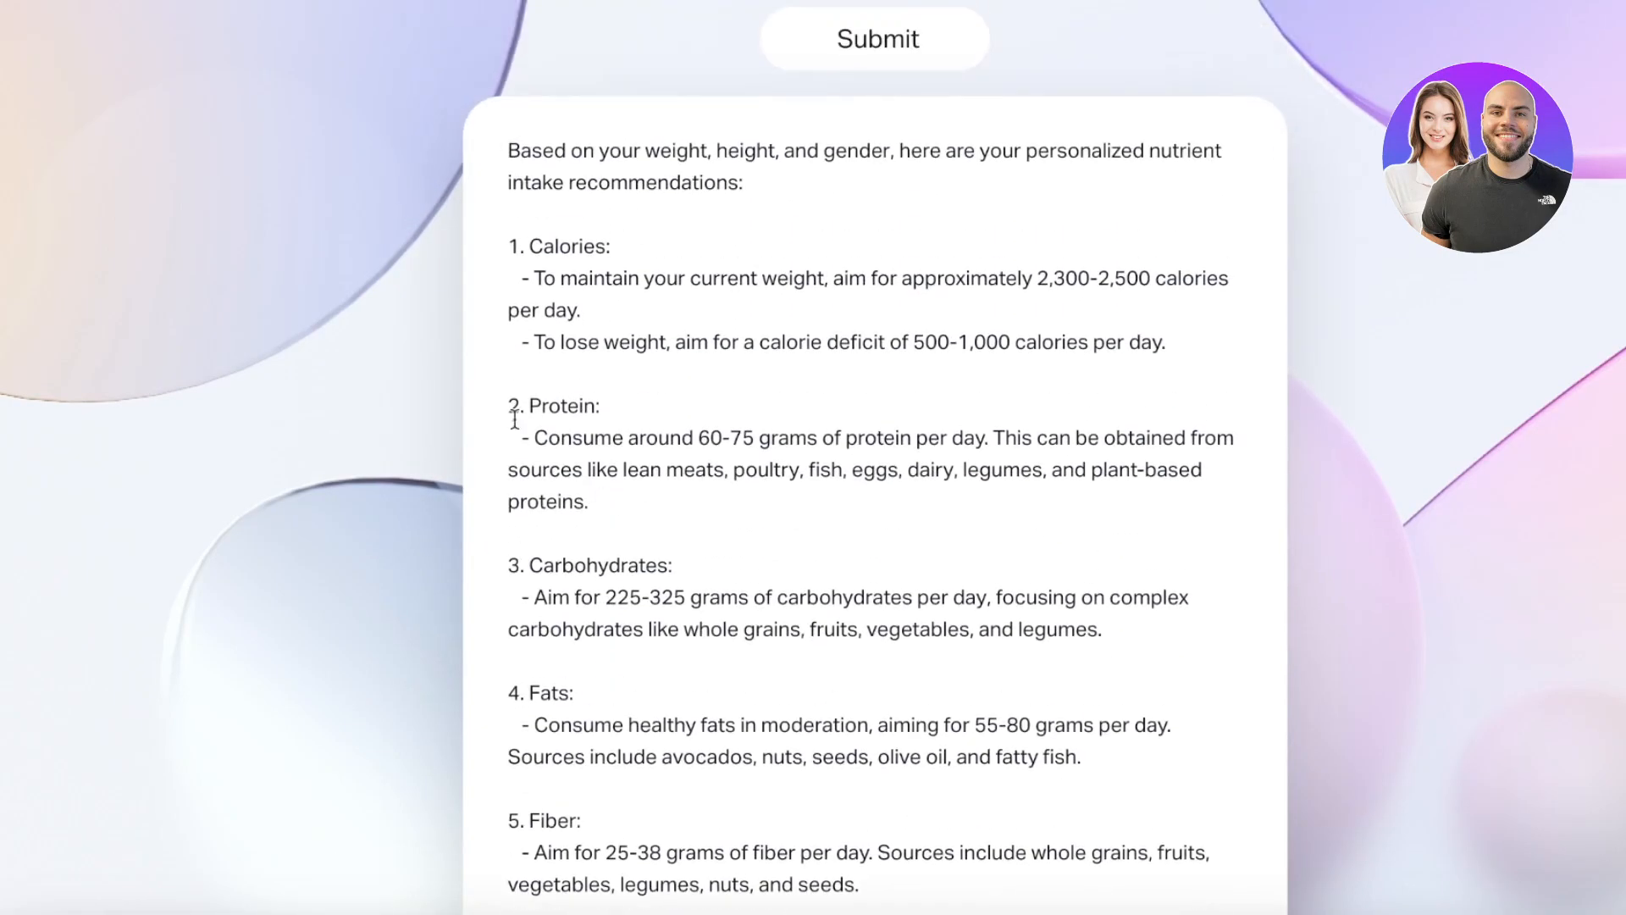
left_click_drag(570, 278, 931, 300)
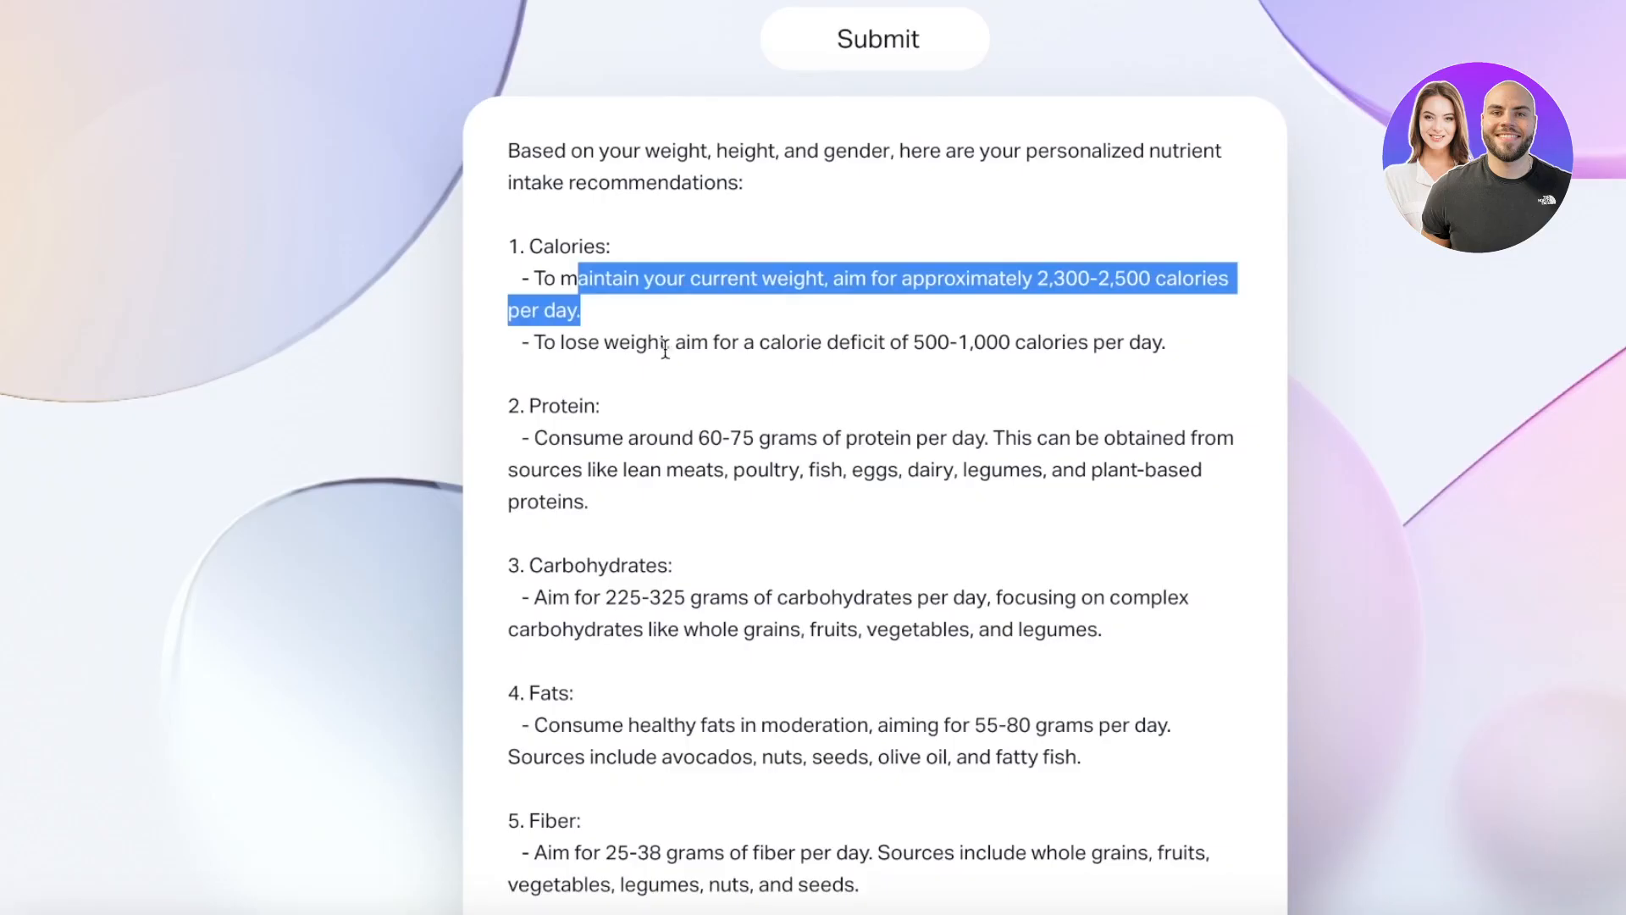
left_click_drag(668, 342, 1047, 340)
left_click(604, 391)
left_click_drag(580, 344, 1204, 345)
left_click(1236, 194)
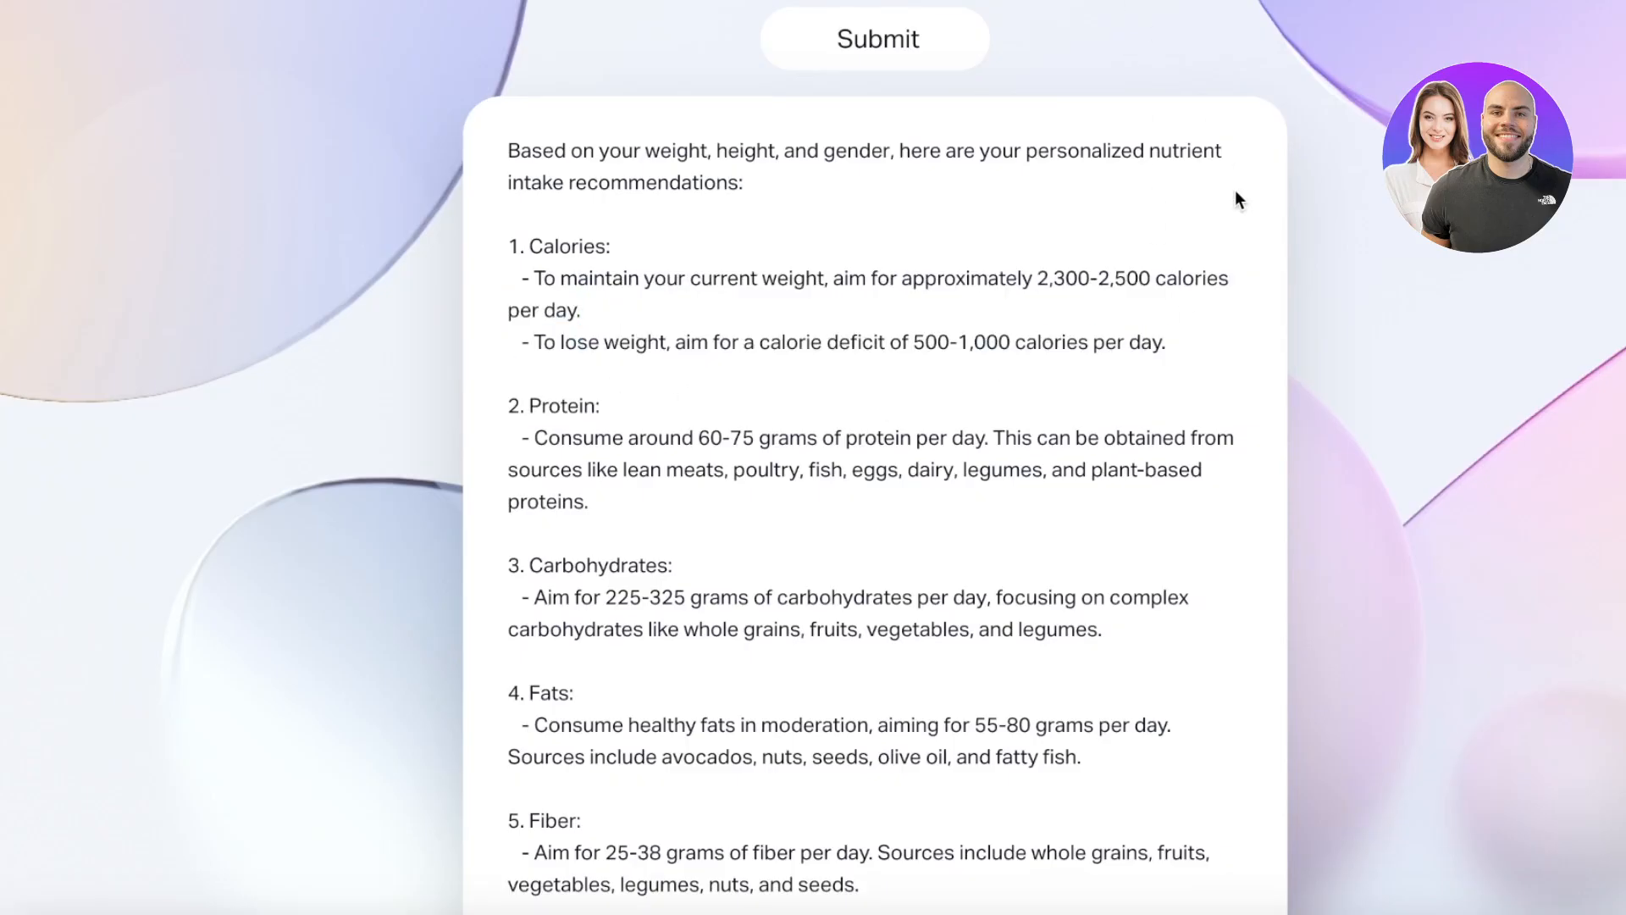